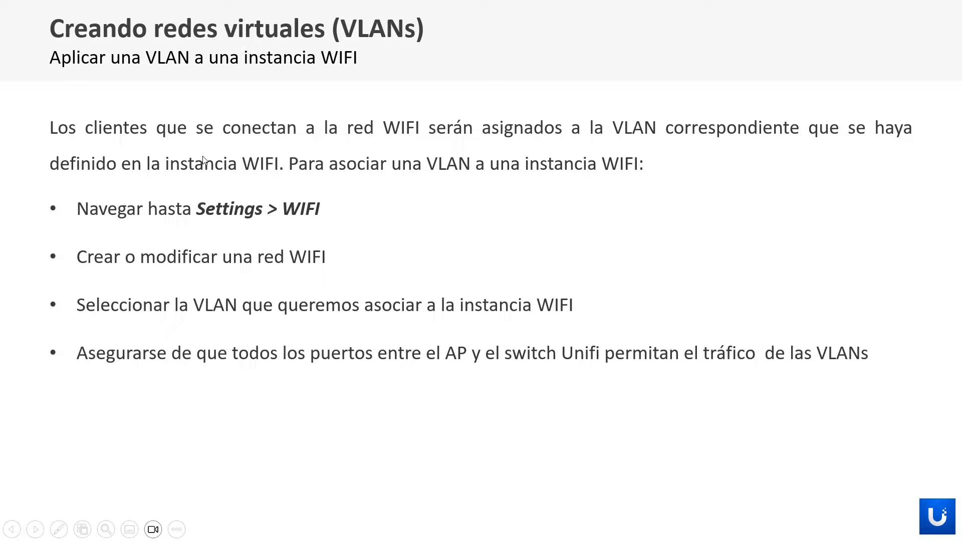
- Open the screen annotation tool and tick the slide's first two bullets, Settings > WIFI and creating a WIFI network, with the blue pen
key("super")
left_click(750, 527)
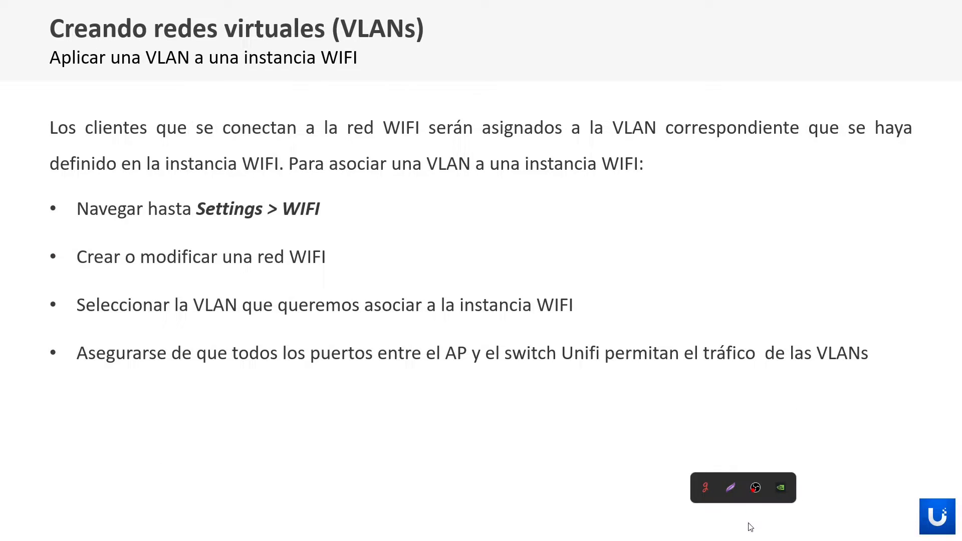
left_click(706, 488)
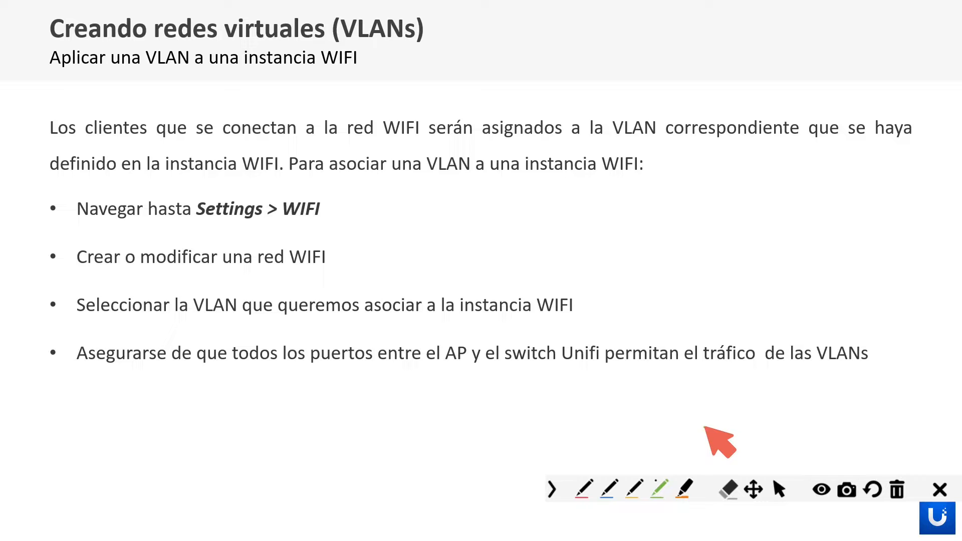
left_click(610, 489)
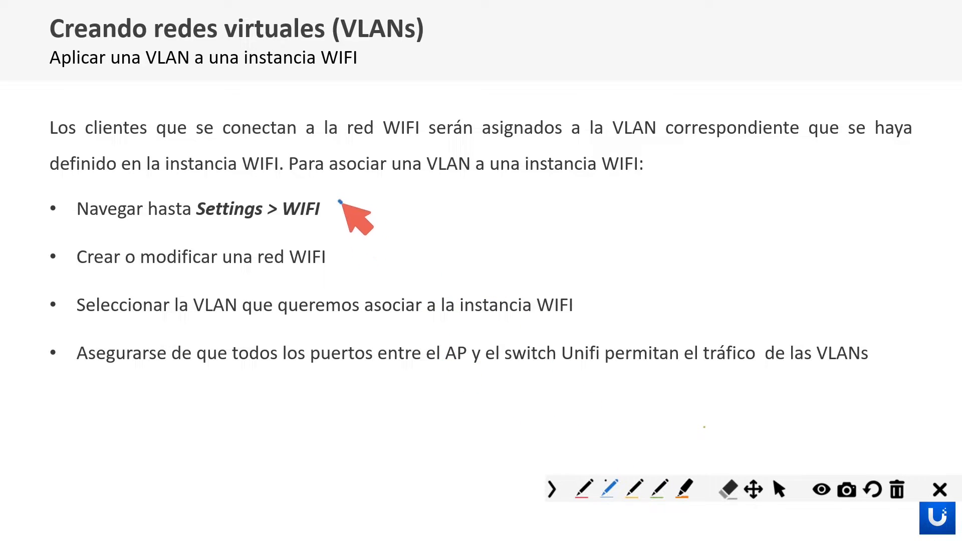
left_click_drag(340, 201, 352, 196)
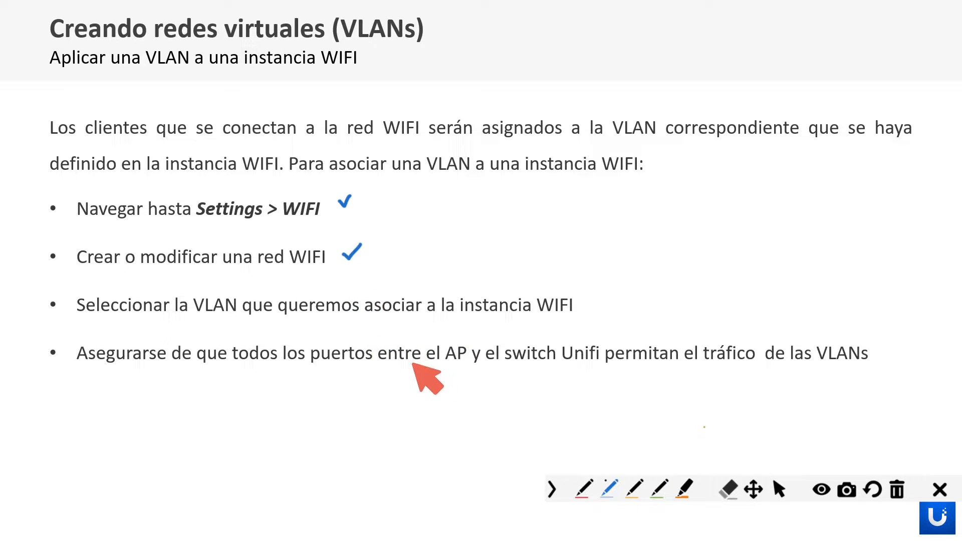
- Mark the last two bullets in blue, circling VLAN, instancia WIFI, AP and switch, and underlining part of Asegurarse and VLANs
mouse_move(212, 296)
left_mouse_down()
mouse_move(241, 314)
mouse_move(206, 295)
left_mouse_up()
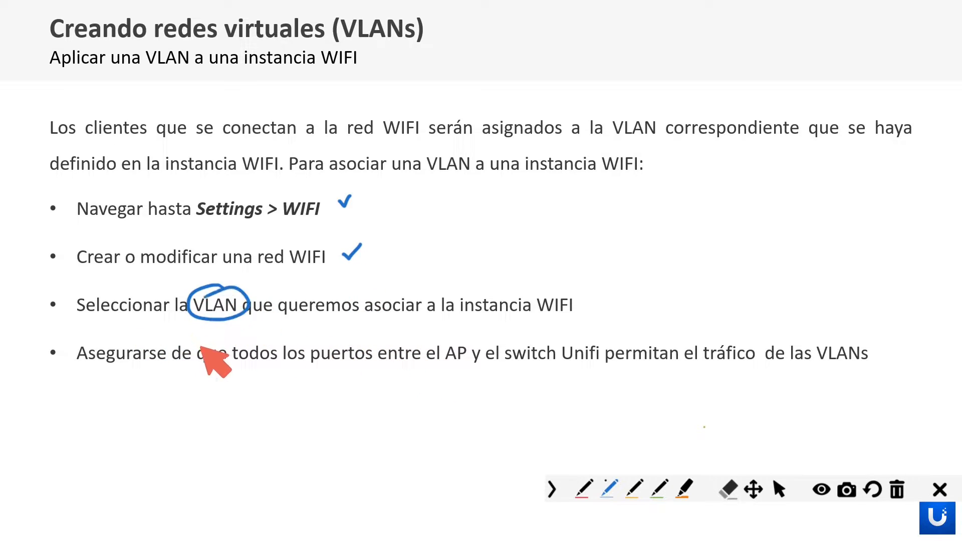
mouse_move(522, 276)
left_mouse_down()
mouse_move(477, 316)
mouse_move(591, 315)
mouse_move(519, 277)
left_mouse_up()
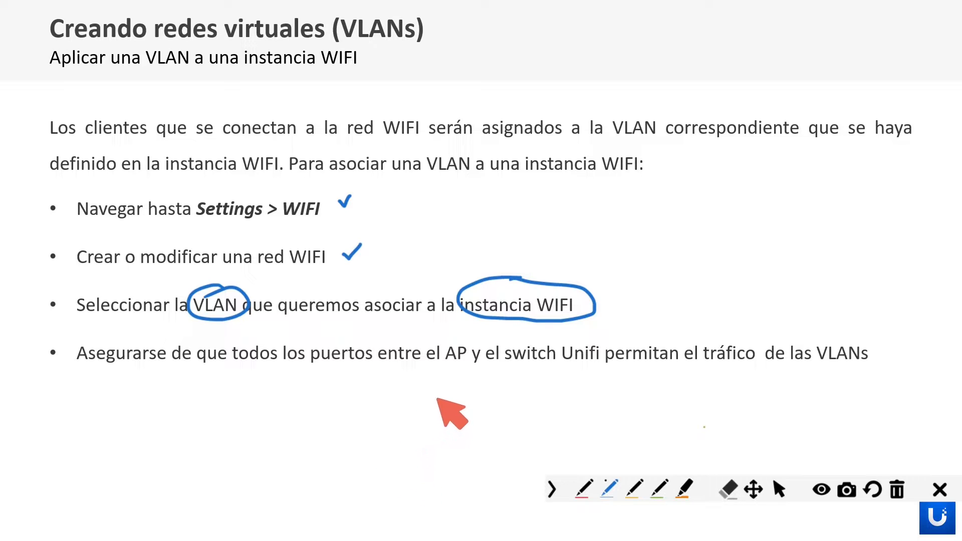
left_click_drag(134, 369, 113, 370)
left_click_drag(460, 342, 453, 339)
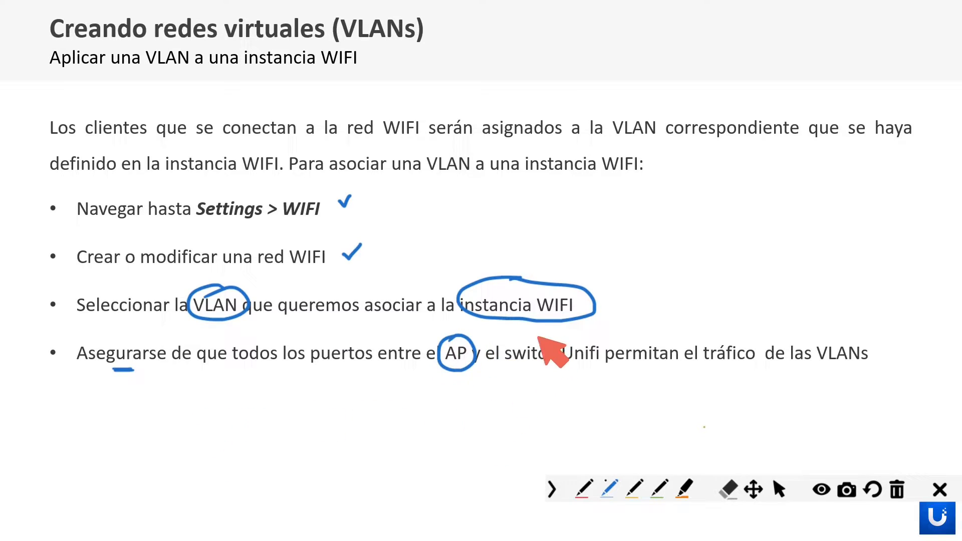
mouse_move(524, 336)
left_mouse_down()
mouse_move(522, 357)
mouse_move(563, 344)
mouse_move(524, 337)
left_mouse_up()
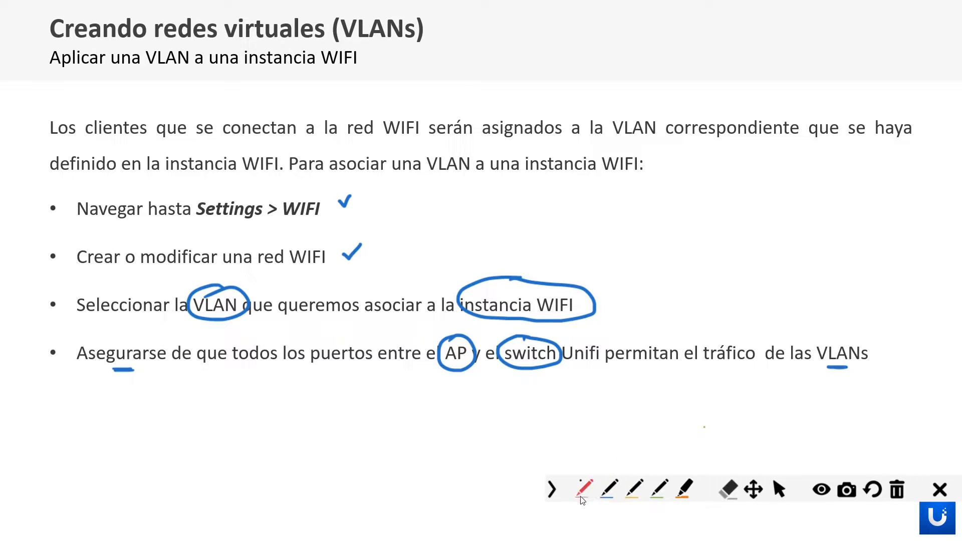
- Handwrite "Vlan 10", "Vlan 20" and "Vlan 30" in red as a list below the last bullet
mouse_move(152, 387)
left_mouse_down()
mouse_move(170, 387)
mouse_move(177, 399)
left_mouse_up()
left_click_drag(187, 390, 232, 397)
mouse_move(152, 418)
left_mouse_down()
mouse_move(221, 419)
mouse_move(227, 430)
left_mouse_up()
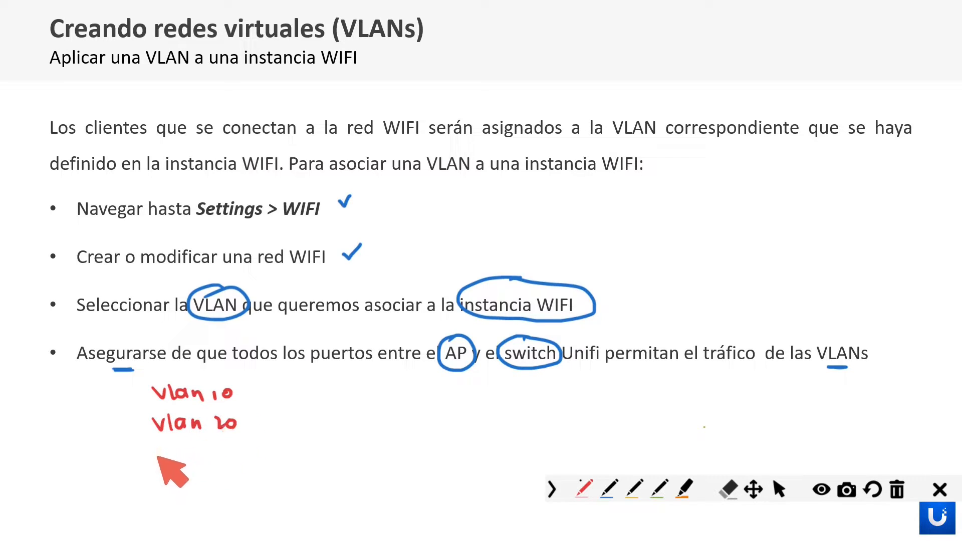
left_click_drag(158, 457, 236, 468)
- Write "AP" in red beside the VLAN list and draw three rows of wireless signal marks around it
left_click_drag(334, 435, 347, 434)
left_click_drag(336, 426, 354, 427)
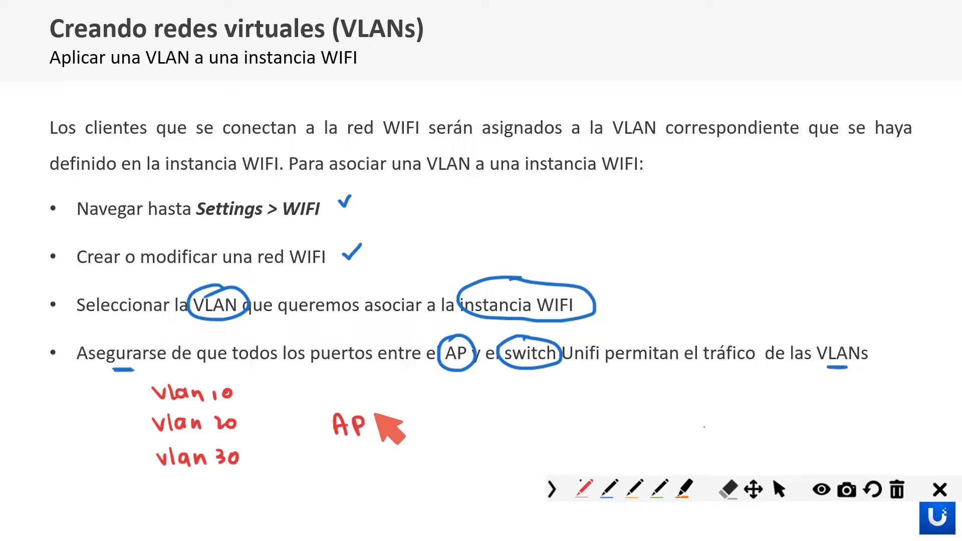
left_click_drag(378, 405, 387, 411)
left_click_drag(392, 402, 391, 442)
mouse_move(400, 434)
left_mouse_down()
mouse_move(366, 472)
mouse_move(383, 477)
left_mouse_up()
left_click_drag(394, 471, 395, 478)
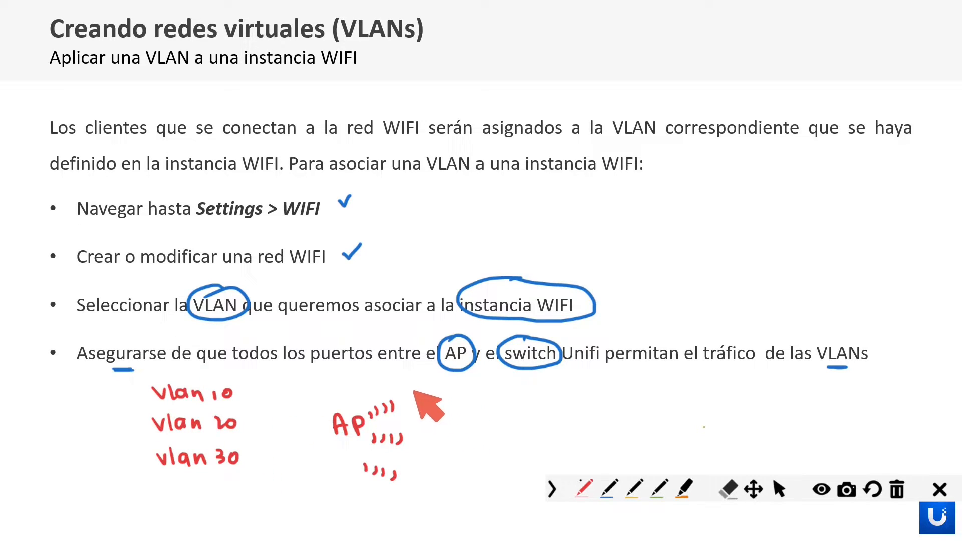
- Label the AP's three signal rows "Home", "Dias Libres" and "IoT" in red
left_click_drag(414, 391, 472, 399)
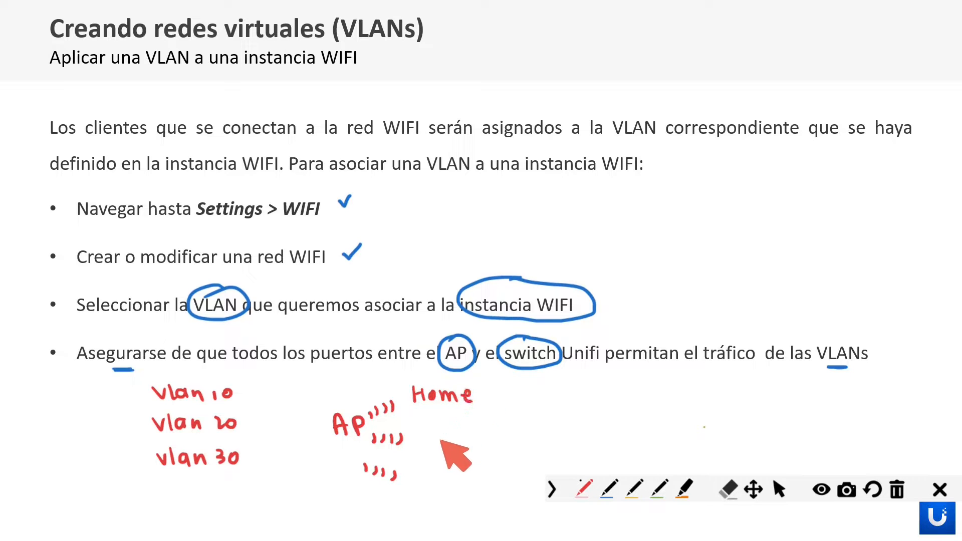
left_click_drag(418, 427, 421, 440)
left_click_drag(432, 432, 433, 439)
mouse_move(436, 439)
left_mouse_down()
mouse_move(440, 430)
mouse_move(516, 444)
left_mouse_up()
mouse_move(418, 470)
left_mouse_down()
mouse_move(419, 481)
mouse_move(458, 471)
left_mouse_up()
left_click_drag(451, 472, 450, 483)
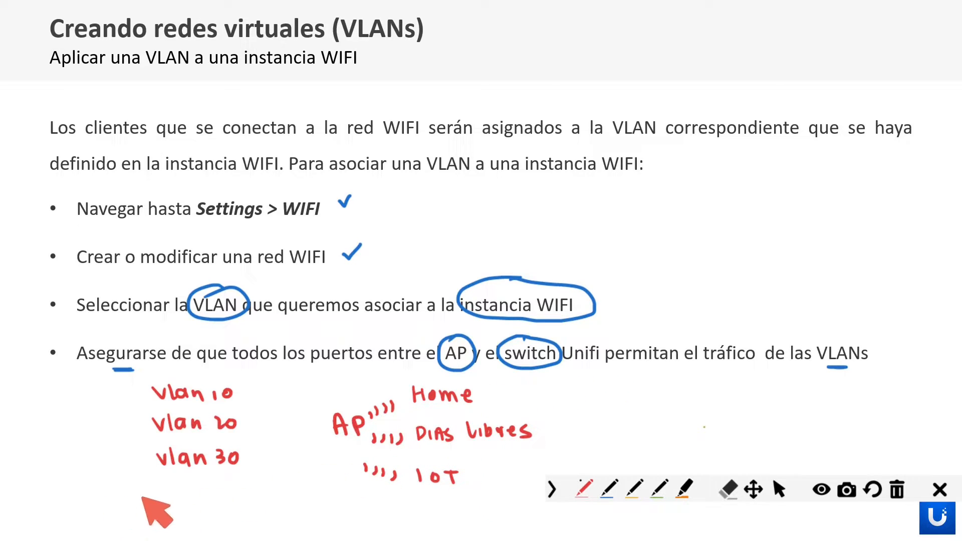
- Write "Switch" in red with a line to the AP, and mark its port and the three VLANs in blue
mouse_move(136, 496)
left_mouse_down()
mouse_move(125, 511)
mouse_move(185, 499)
mouse_move(209, 506)
mouse_move(323, 432)
left_mouse_up()
left_click(610, 489)
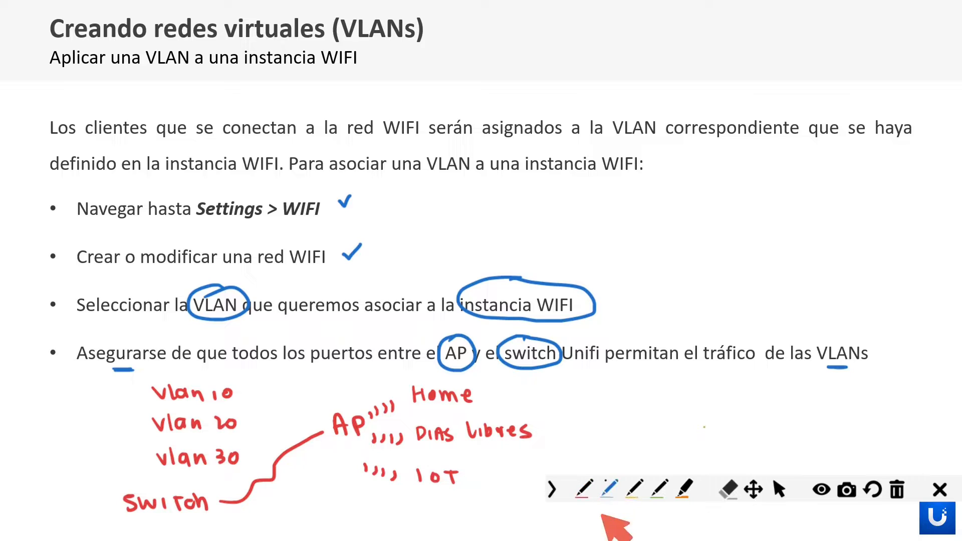
left_click_drag(227, 494, 225, 495)
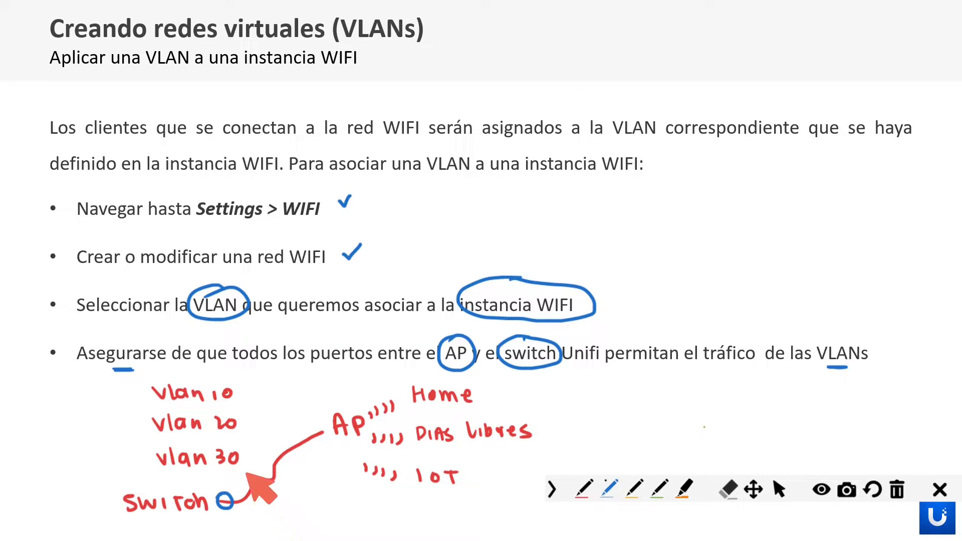
left_click_drag(242, 385, 255, 411)
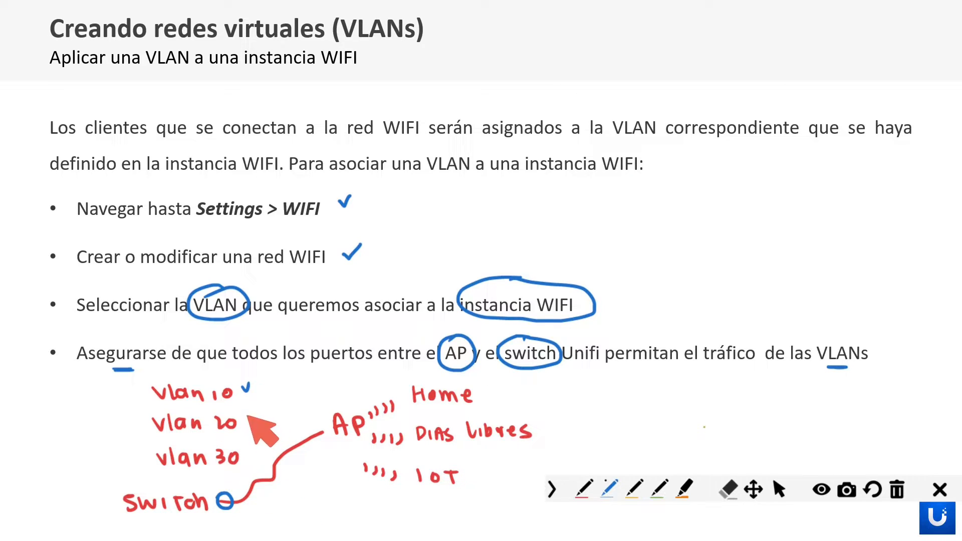
left_click_drag(245, 446, 253, 444)
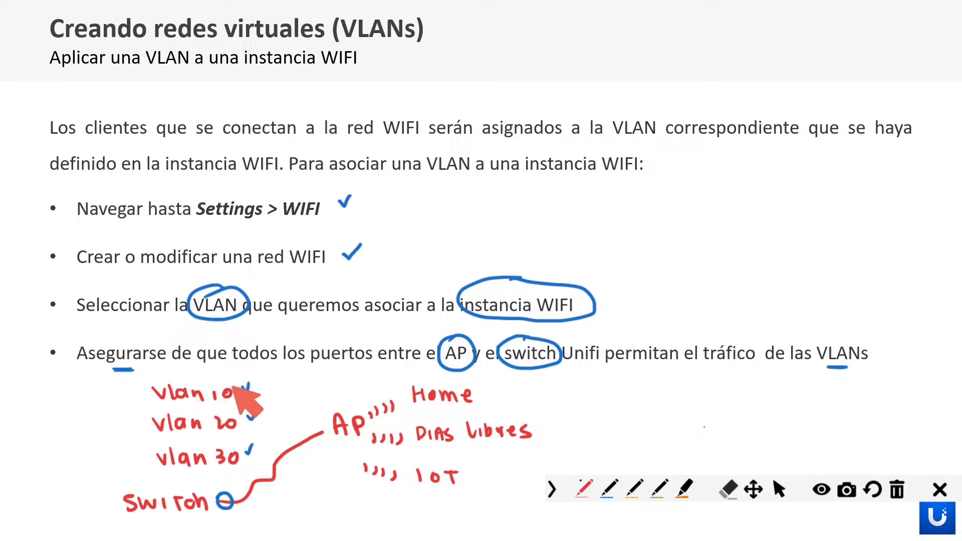
- Circle "Vlan 10" in red and tick the "Home" label in blue
mouse_move(191, 371)
left_mouse_down()
mouse_move(151, 399)
mouse_move(239, 414)
mouse_move(196, 370)
left_mouse_up()
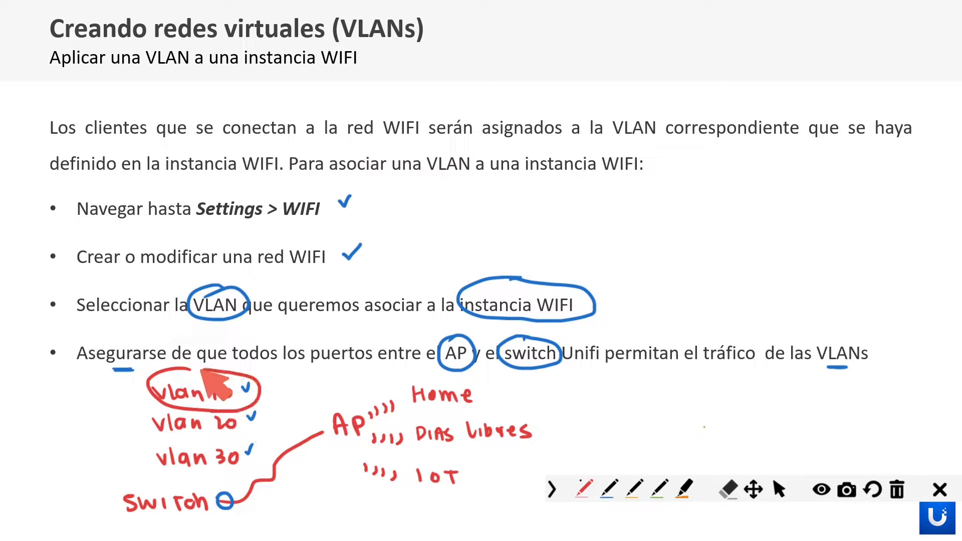
left_click(608, 489)
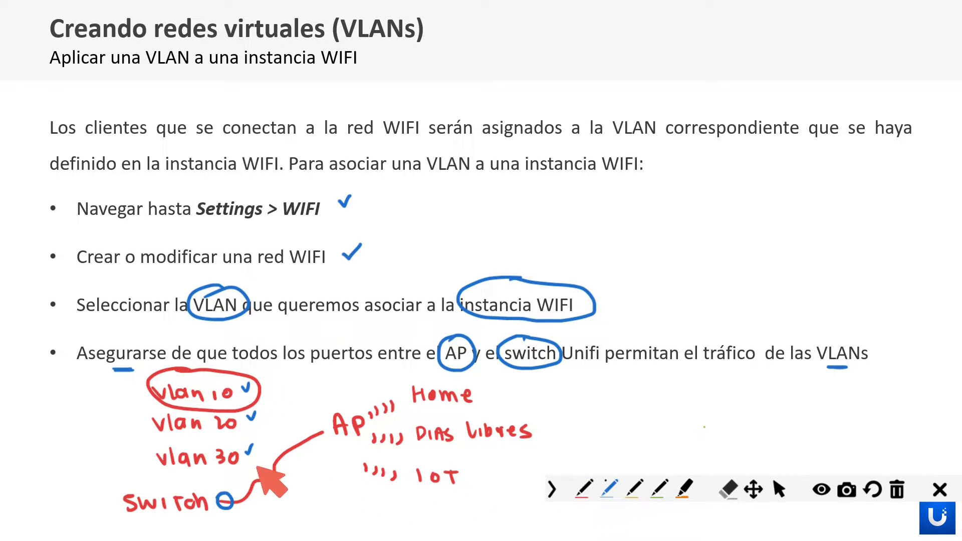
left_click_drag(484, 391, 500, 387)
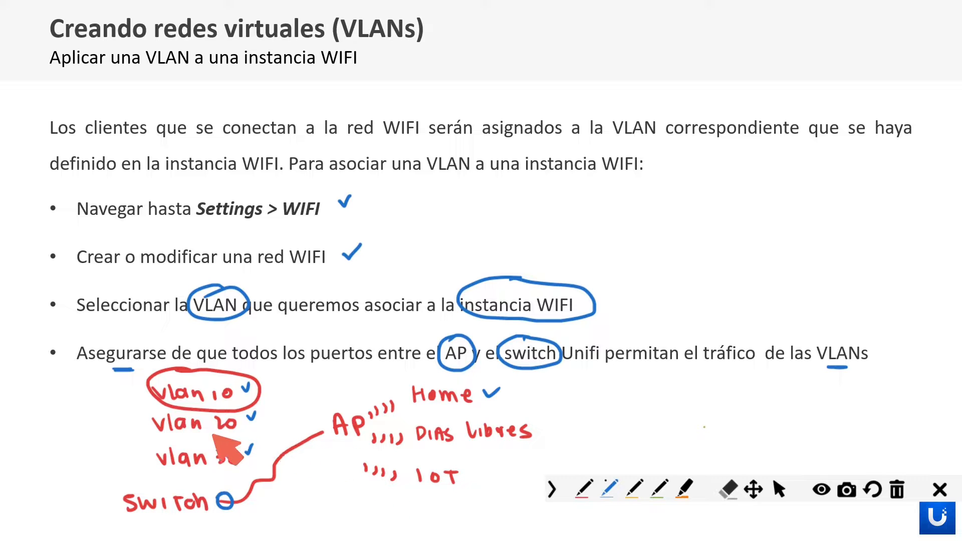
- Underline "Vlan 20" and "Vlan 30" in blue and cross out the "Dias Libres" and "IoT" labels beside the AP
left_click_drag(158, 440, 238, 435)
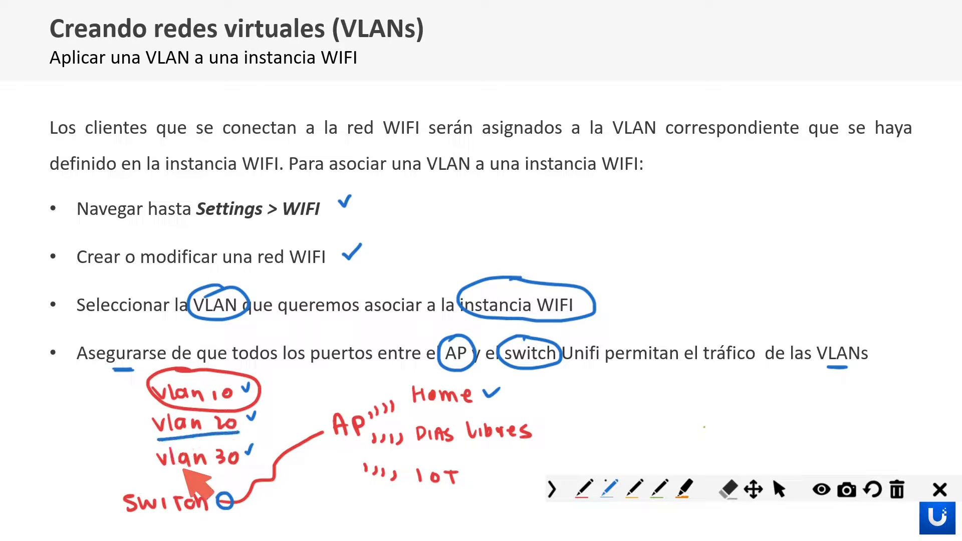
left_click_drag(171, 480, 216, 476)
left_click_drag(458, 426, 485, 445)
mouse_move(483, 425)
left_mouse_down()
mouse_move(456, 444)
mouse_move(437, 482)
left_mouse_up()
left_click_drag(436, 461, 411, 482)
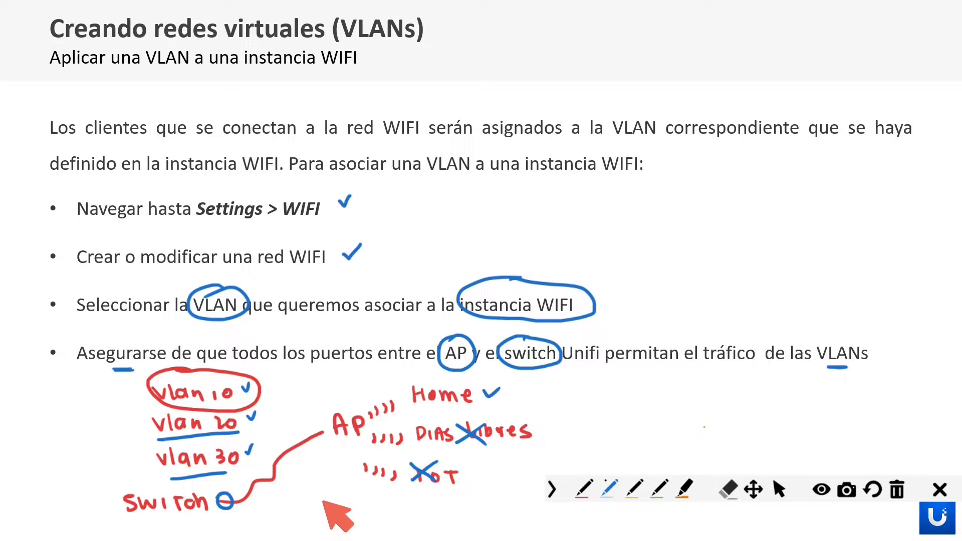
left_click_drag(325, 422, 332, 412)
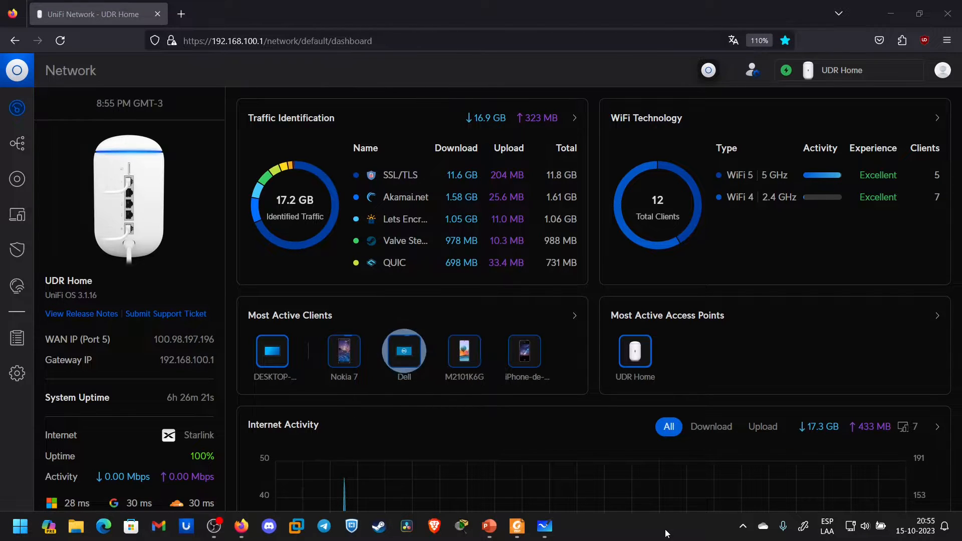
- In UniFi Network, open the WiFi settings, review the Home network's configuration and return to the WiFi list
left_click(16, 382)
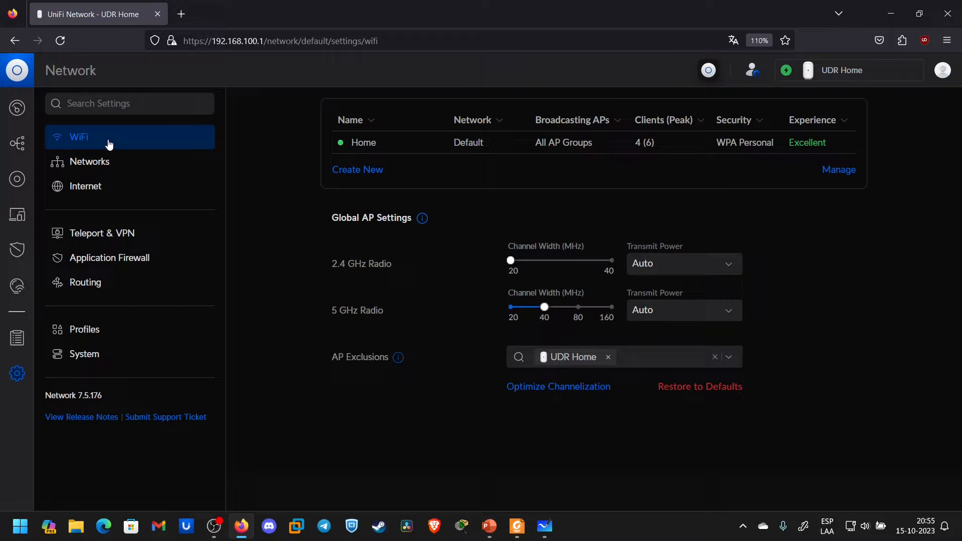
left_click(841, 171)
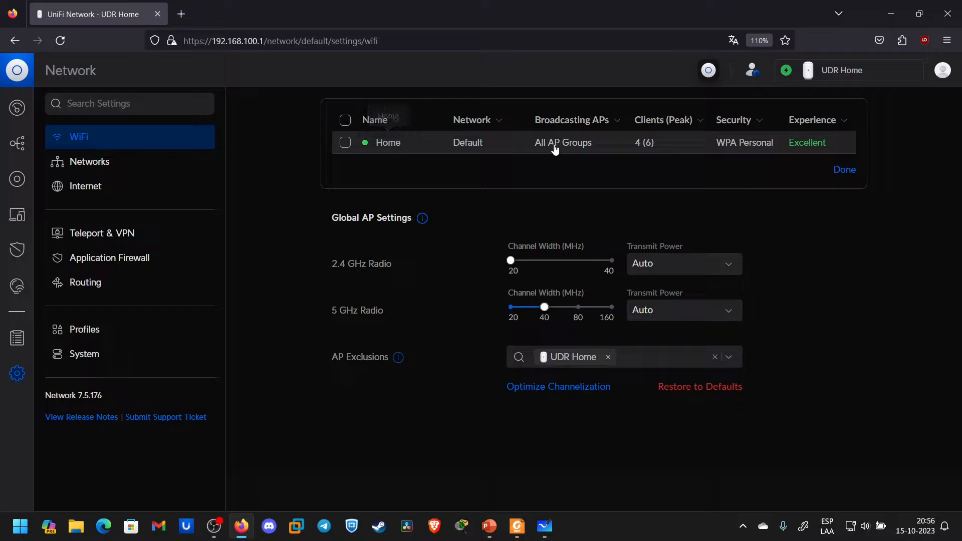
left_click(845, 169)
left_click(491, 146)
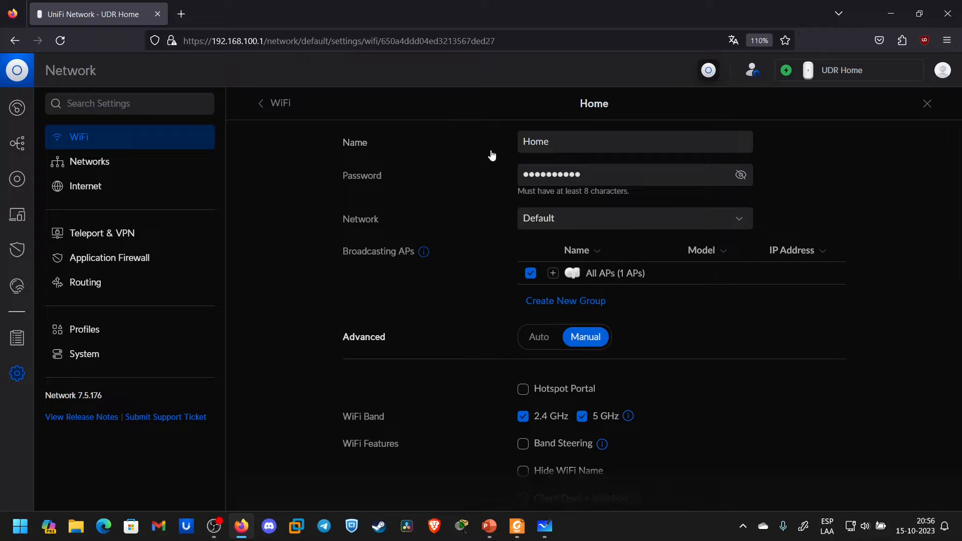
scroll(520, 292, "down", 10)
scroll(508, 299, "up", 10)
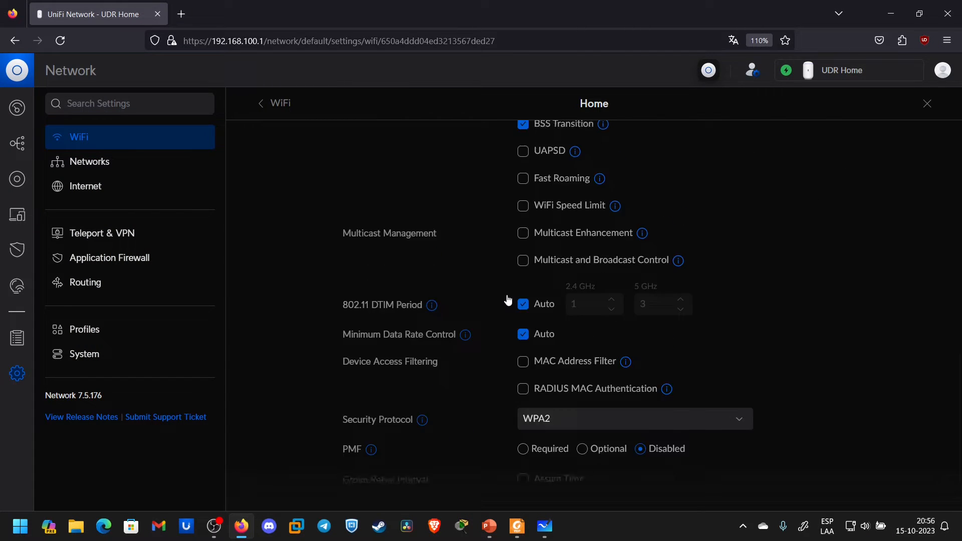
left_click(15, 40)
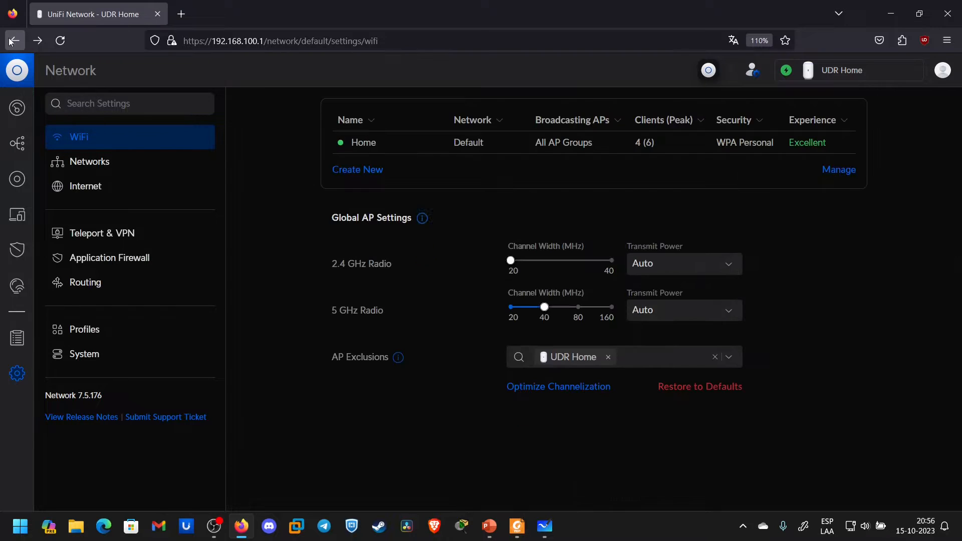
- Remove the existing Home WiFi network
left_click(845, 170)
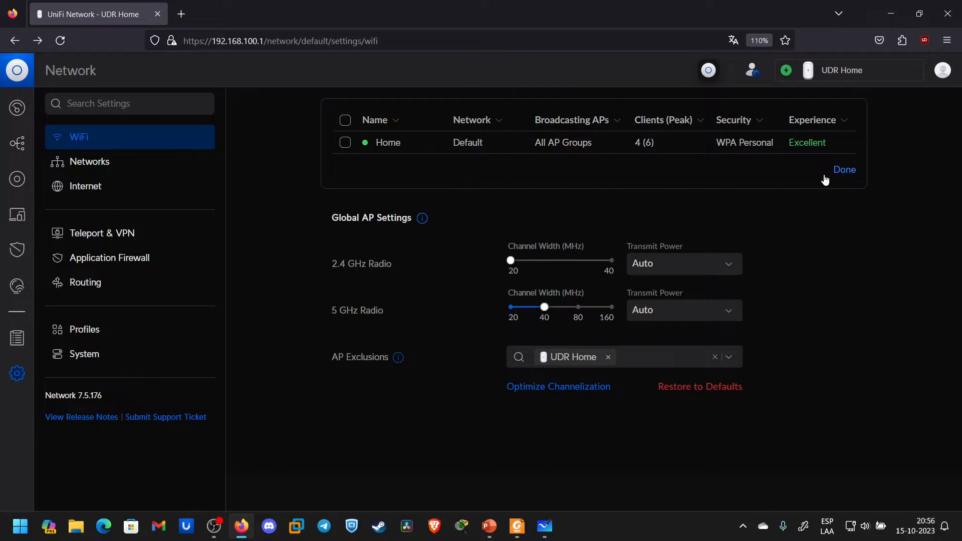
left_click(345, 142)
left_click(427, 170)
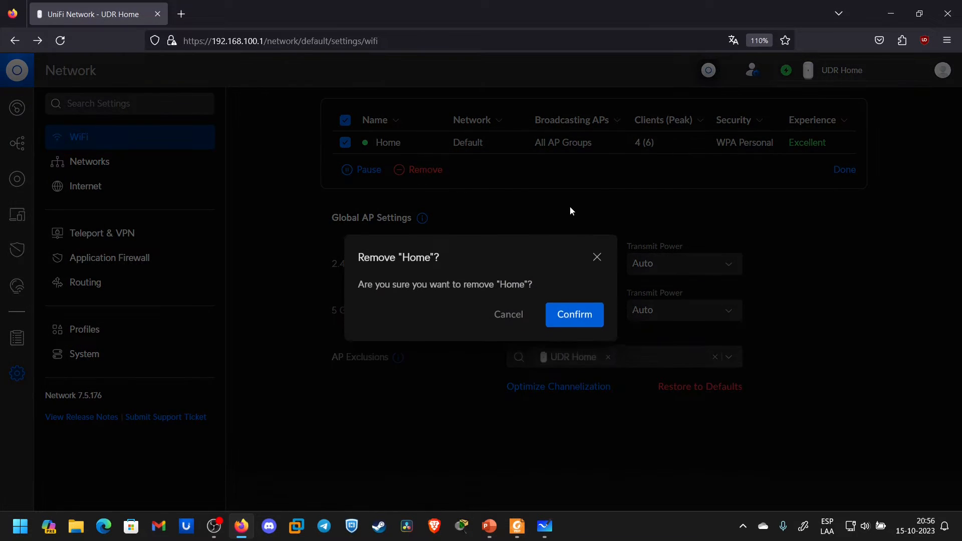
left_click(572, 312)
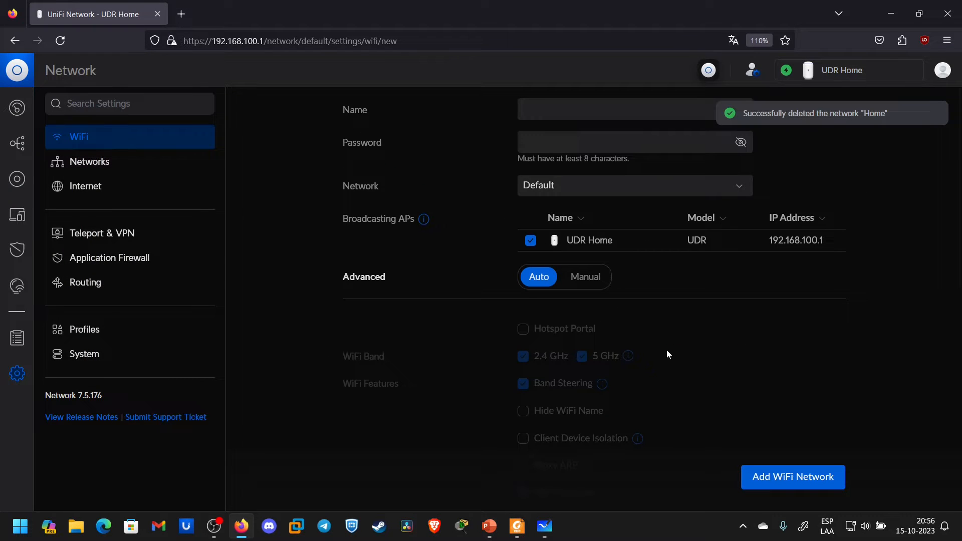
- Review the virtual networks and their VLAN IDs, and return to the form for a new WiFi network
left_click(108, 160)
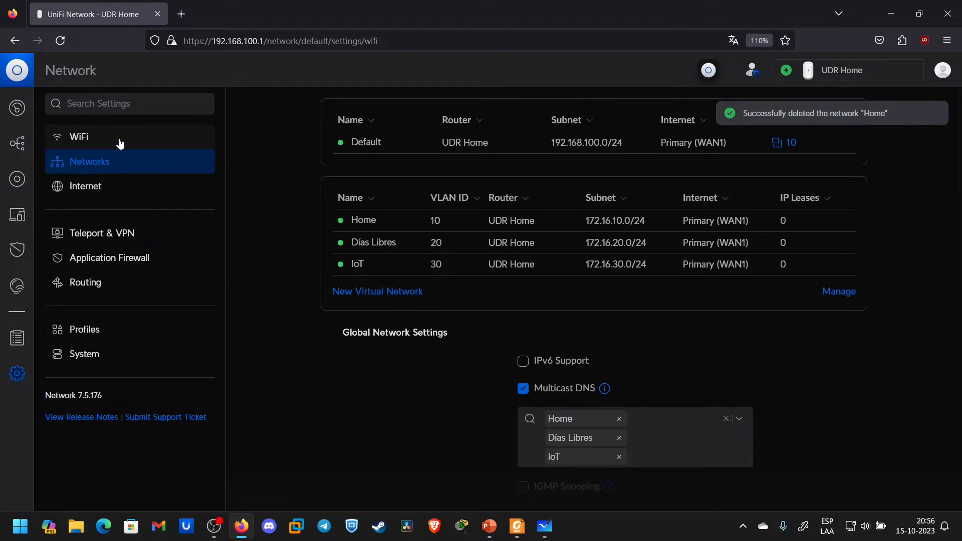
left_click(120, 144)
scroll(455, 254, "down", 10)
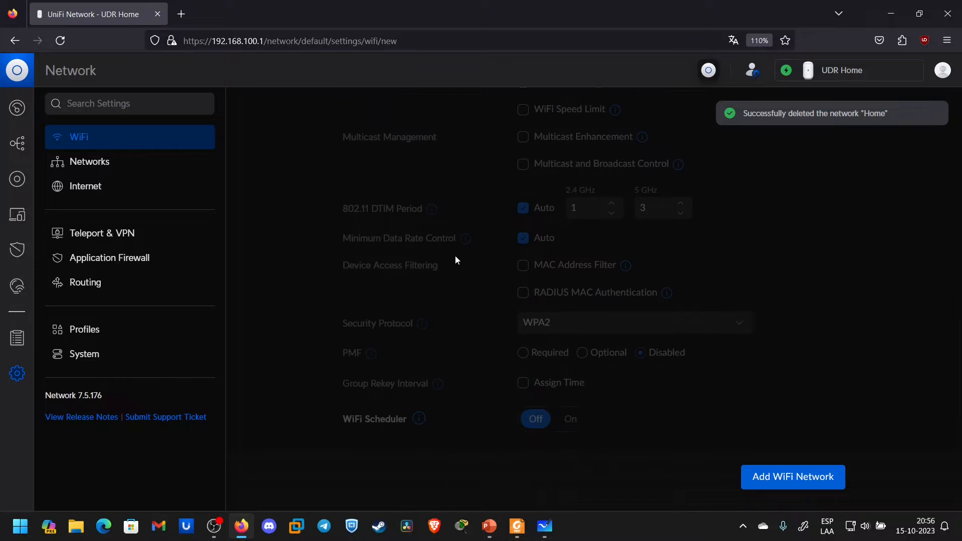
scroll(455, 256, "up", 10)
left_click(114, 163)
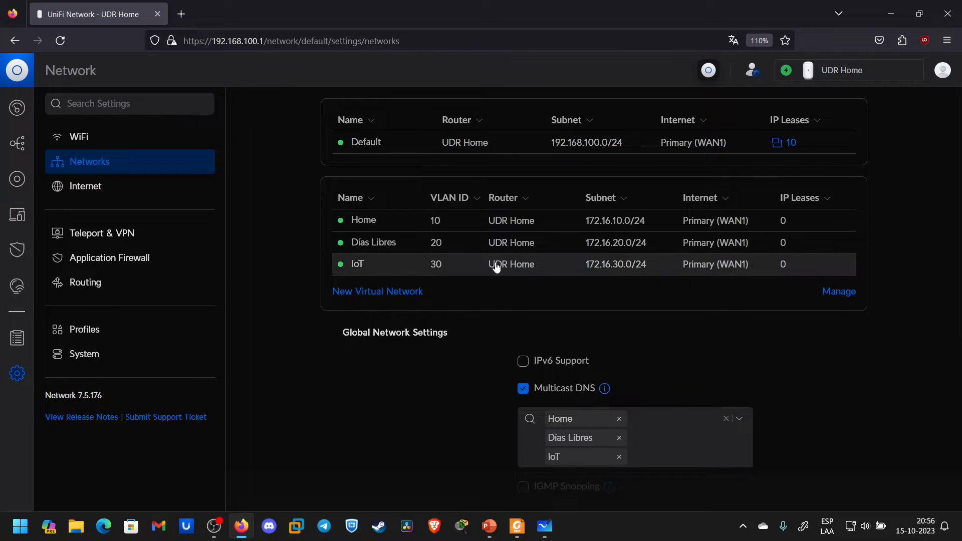
left_click(132, 145)
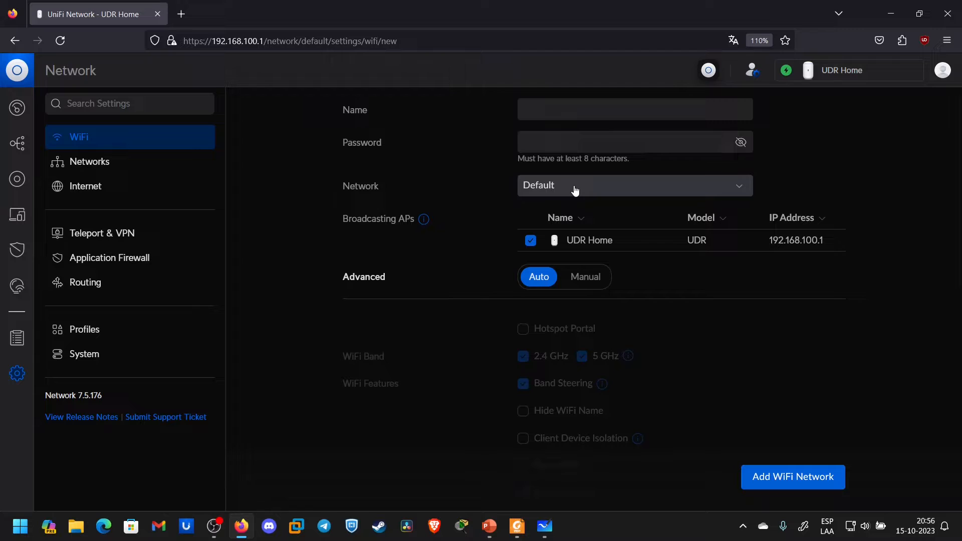
- Name the new WiFi network Home, enter its password and assign it to the Home network with VLAN ID 10
left_click(558, 112)
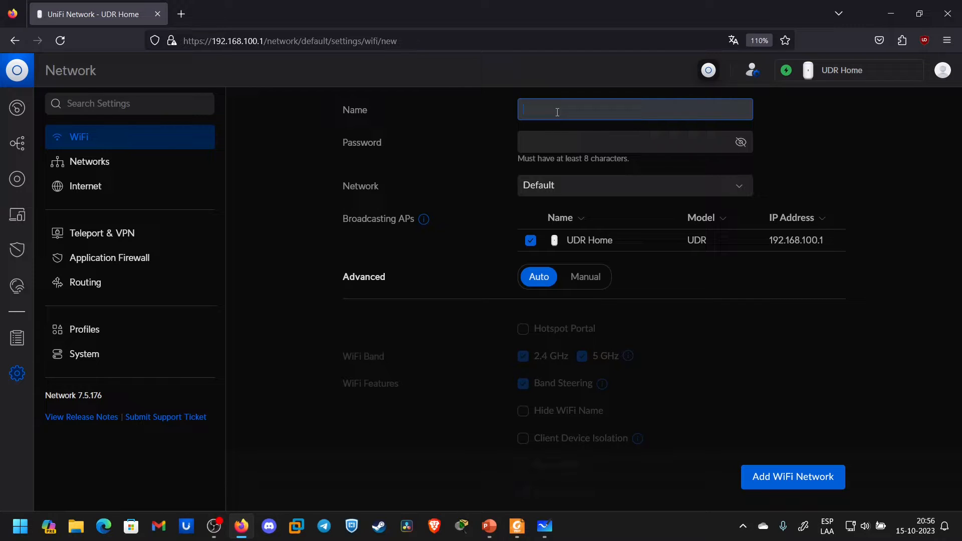
type("Home")
left_click(563, 144)
type("a")
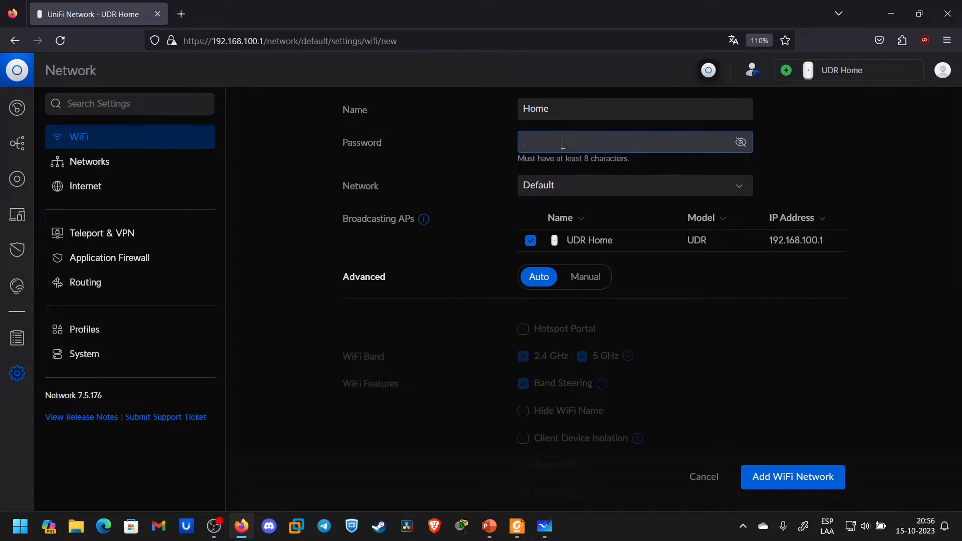
type("aaaaaaaaa")
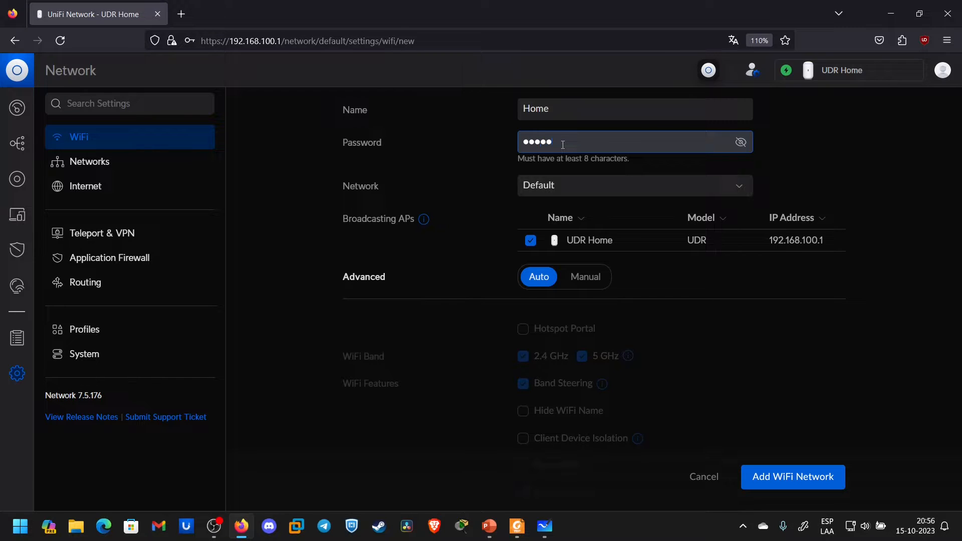
type("a")
left_click(649, 193)
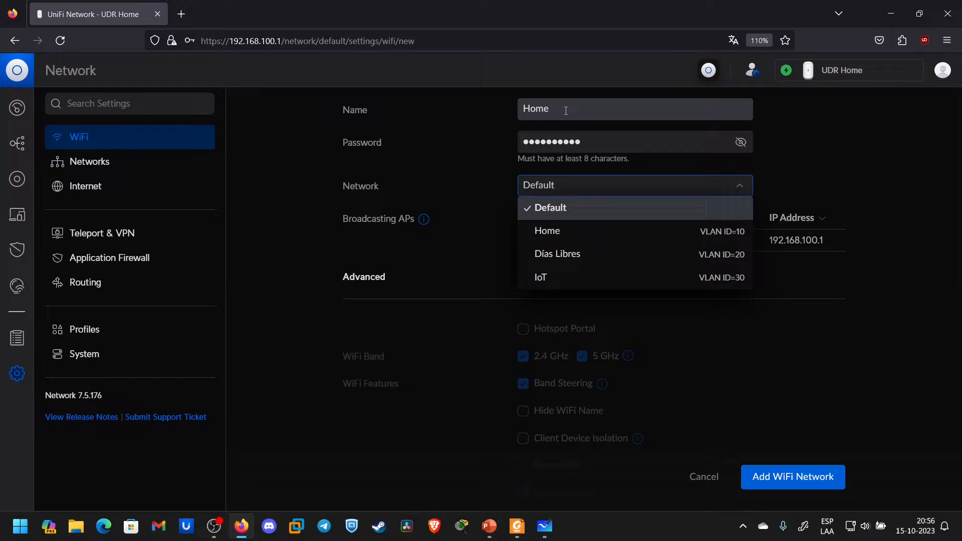
left_click(631, 240)
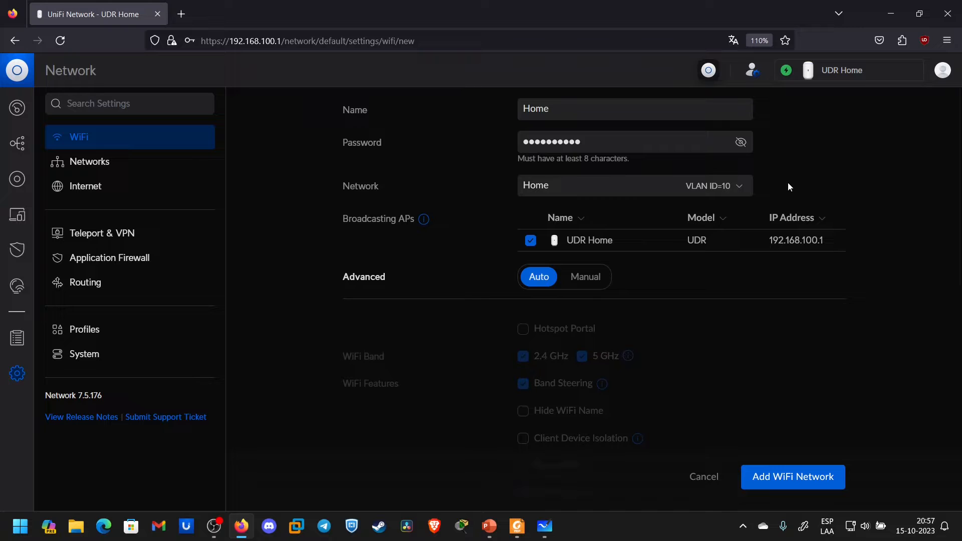
- Switch the Home WiFi's advanced configuration to Manual and review its band, feature, multicast and security options
scroll(508, 251, "down", 1)
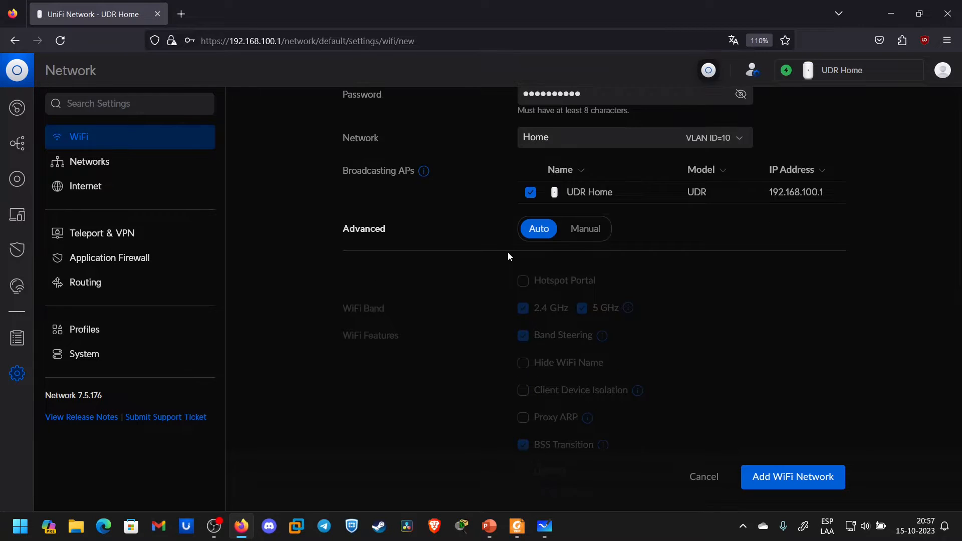
scroll(507, 252, "up", 1)
left_click(590, 277)
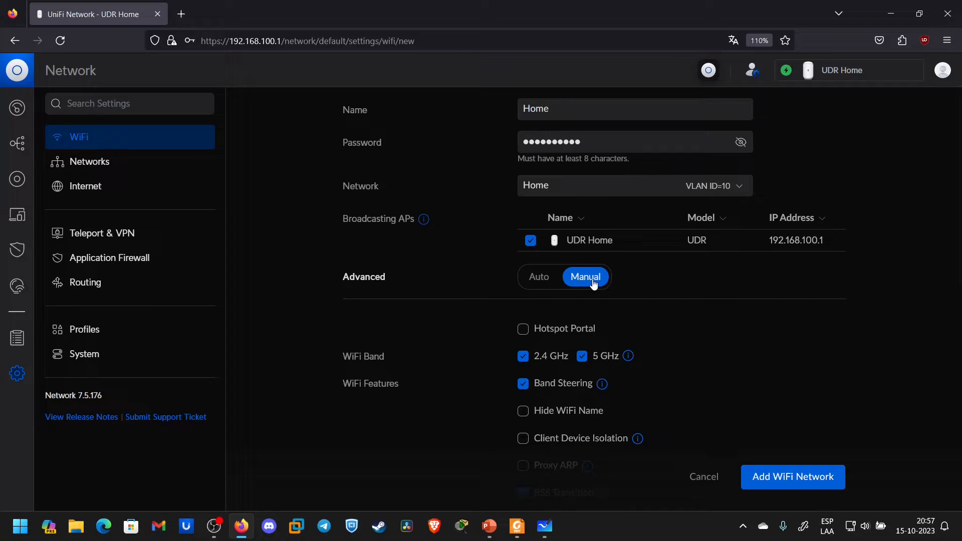
scroll(594, 284, "down", 1)
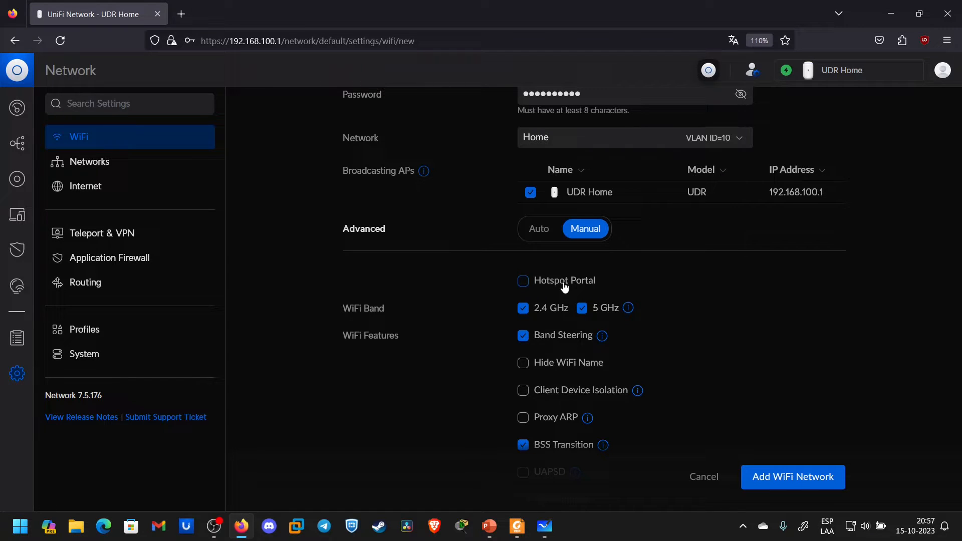
scroll(565, 286, "down", 1)
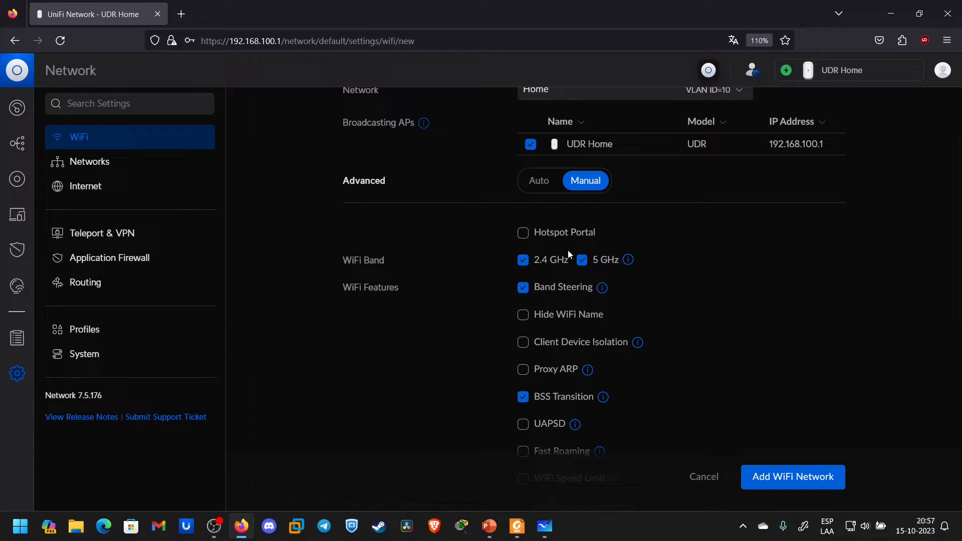
scroll(567, 251, "down", 1)
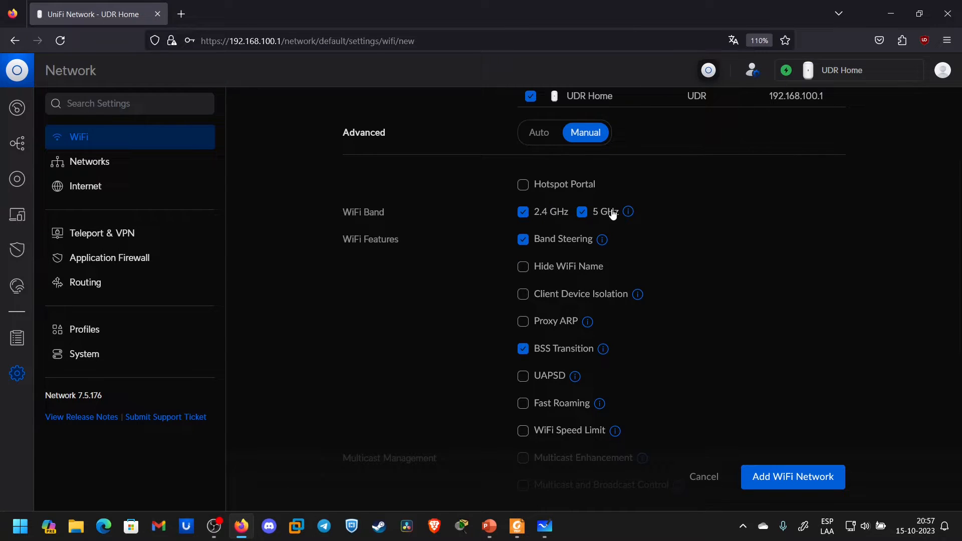
scroll(652, 250, "down", 1)
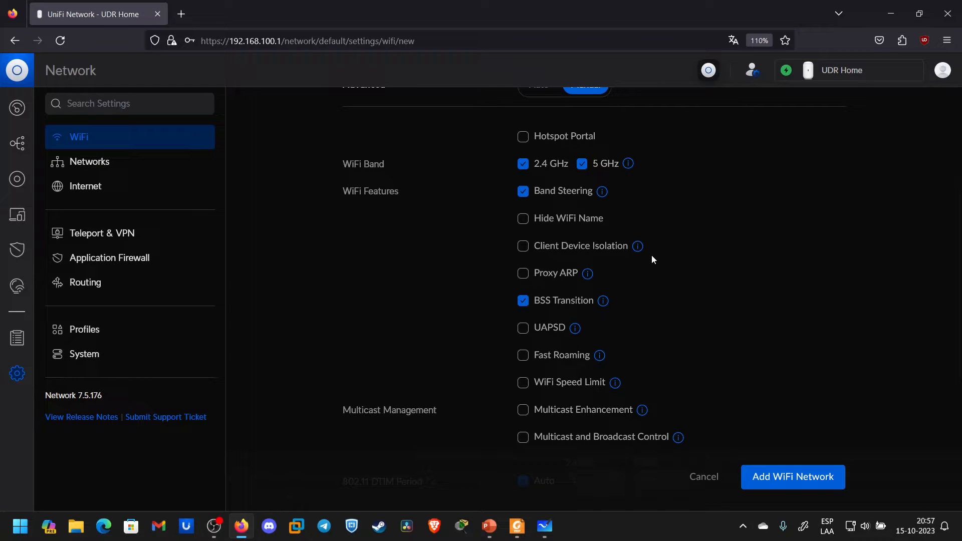
scroll(652, 254, "up", 1)
scroll(652, 255, "down", 4)
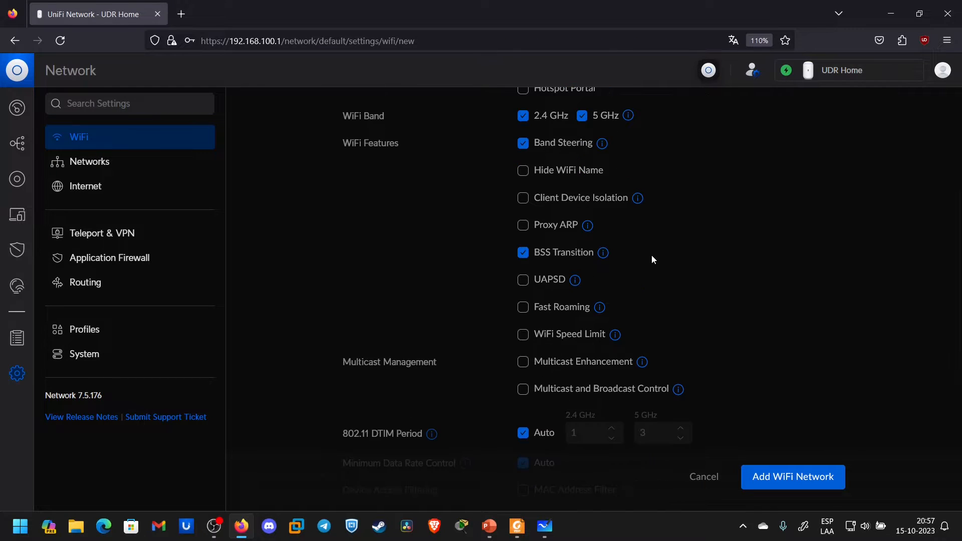
scroll(651, 254, "down", 3)
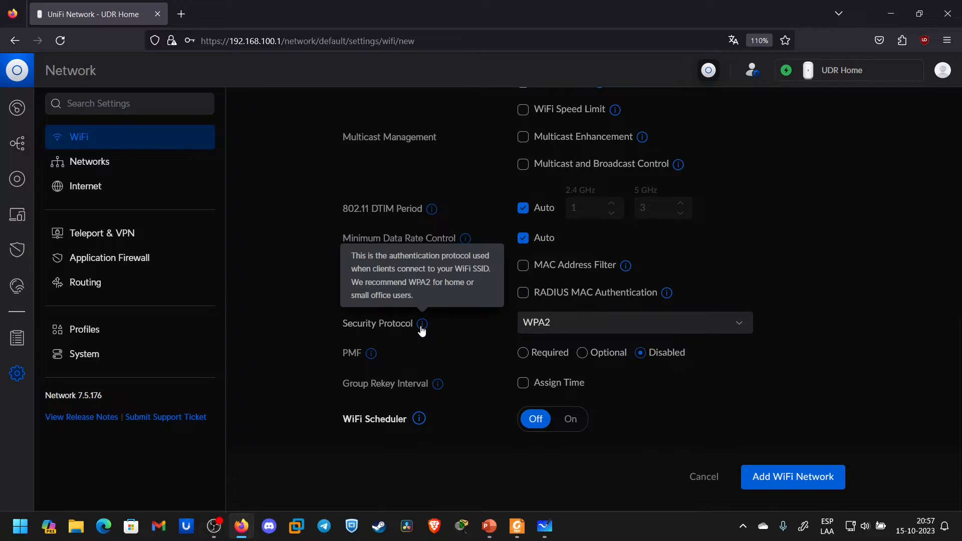
- Try the WPA2/WPA3 security protocol for the Home WiFi and set it back to WPA2
left_click(573, 328)
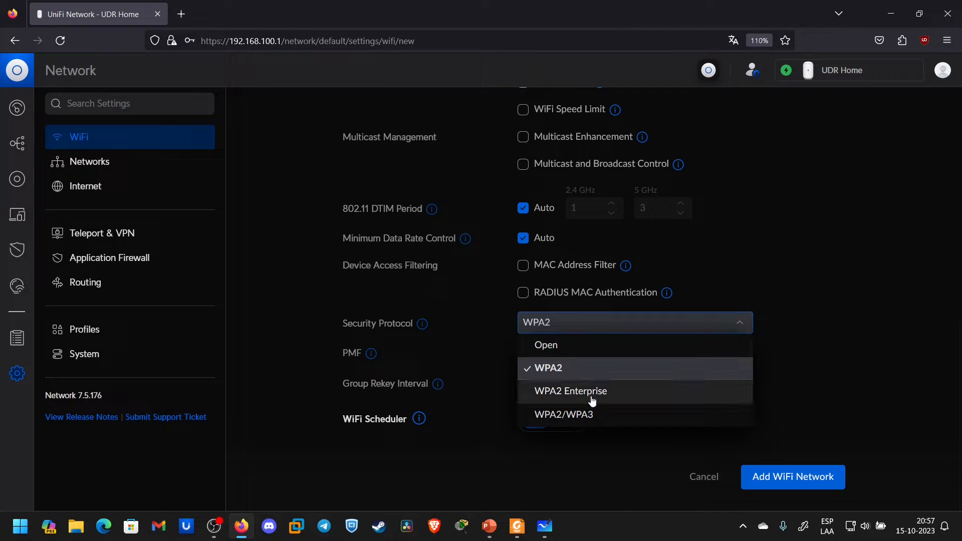
left_click(585, 417)
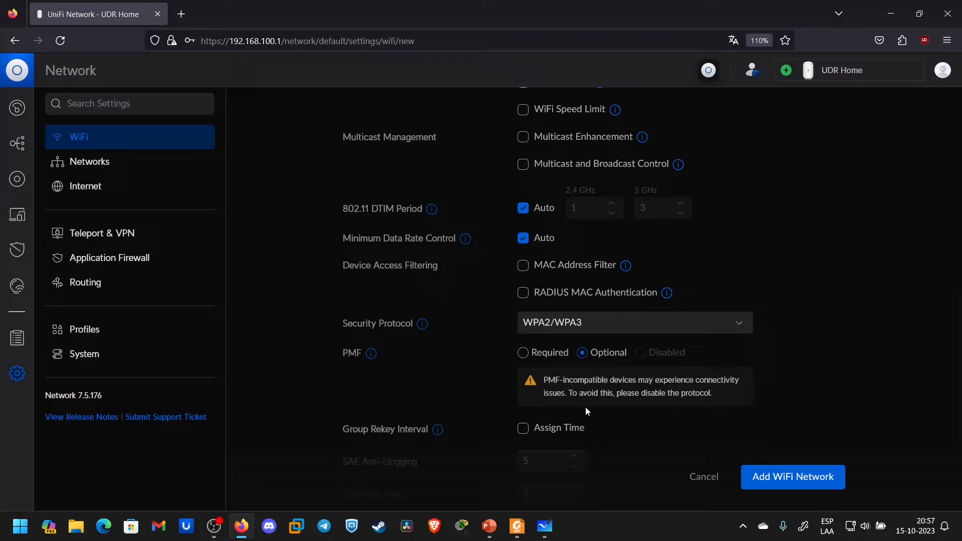
left_click(582, 326)
left_click(578, 370)
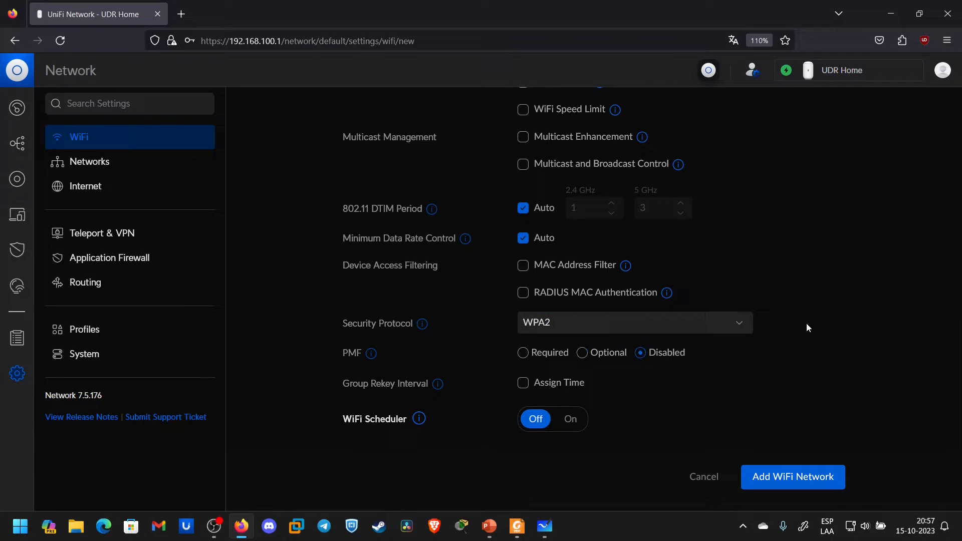
- Recheck the Home WiFi's settings and add the network without saving its password in the browser
scroll(716, 380, "up", 8)
scroll(715, 385, "down", 5)
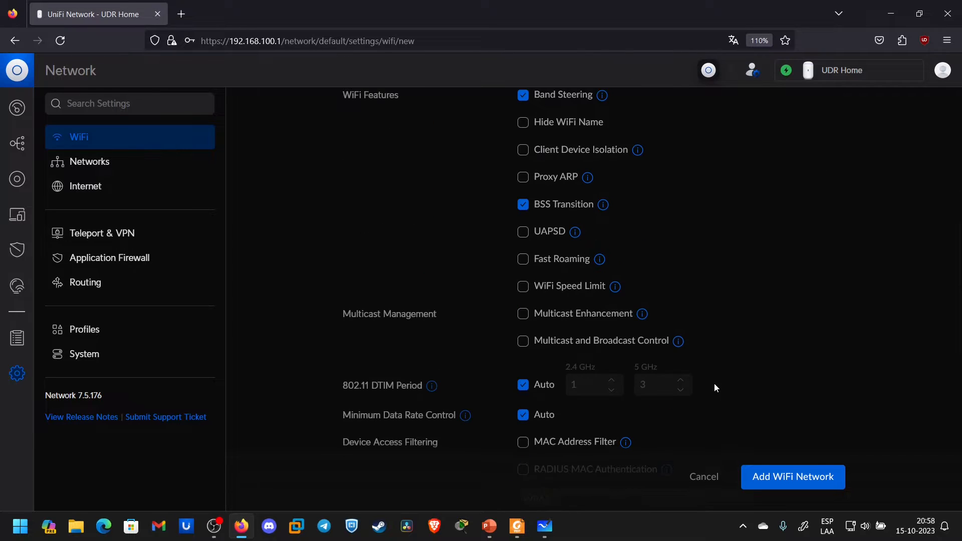
scroll(715, 384, "up", 4)
scroll(715, 384, "down", 2)
scroll(715, 384, "up", 3)
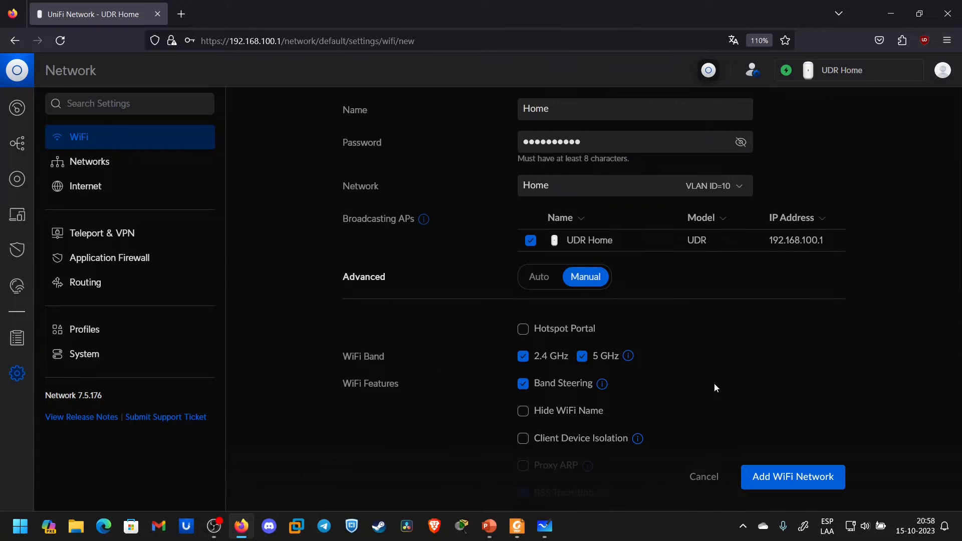
scroll(714, 383, "down", 8)
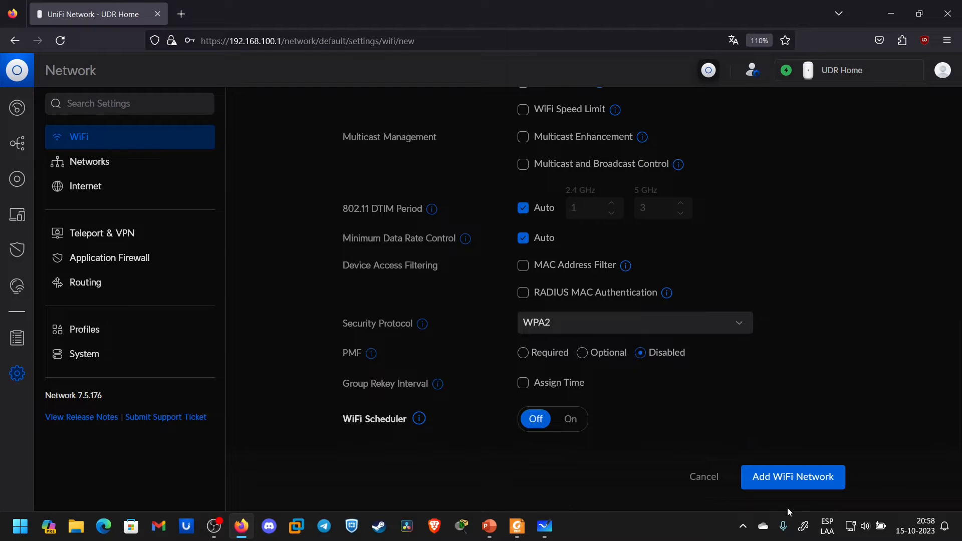
left_click(801, 486)
left_click(364, 200)
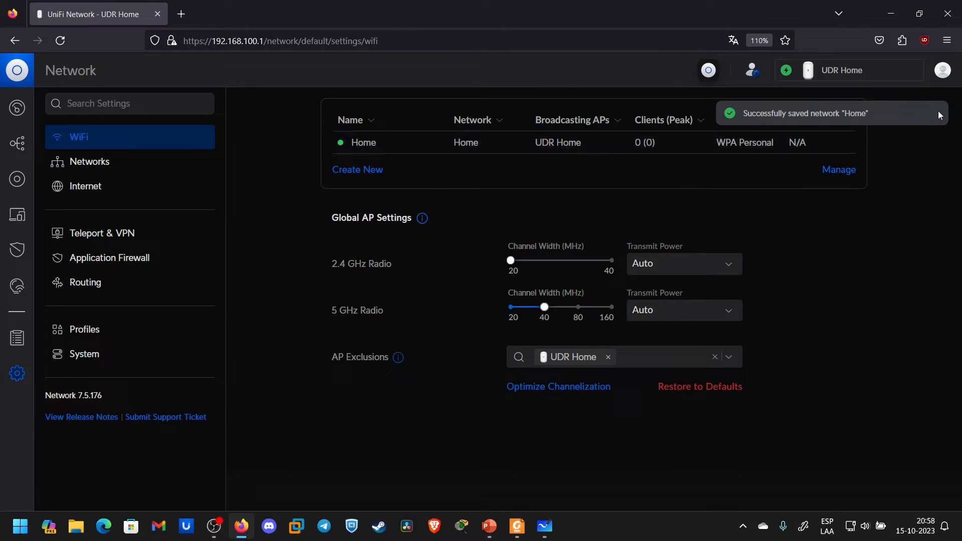
- Create a new WiFi network named Días Libres, enter its password and assign it to the Días Libres network with VLAN ID 20
left_click(353, 173)
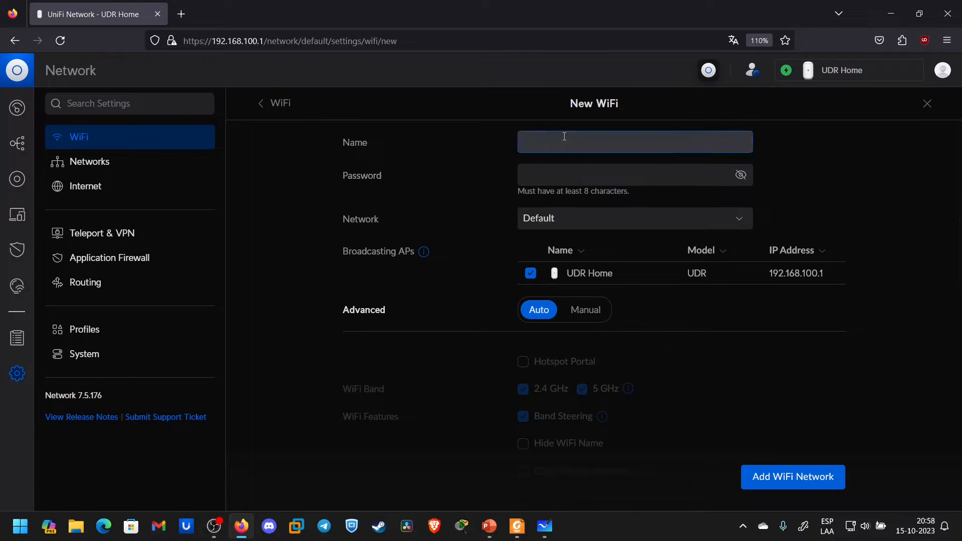
type("Días Libres")
key("Tab")
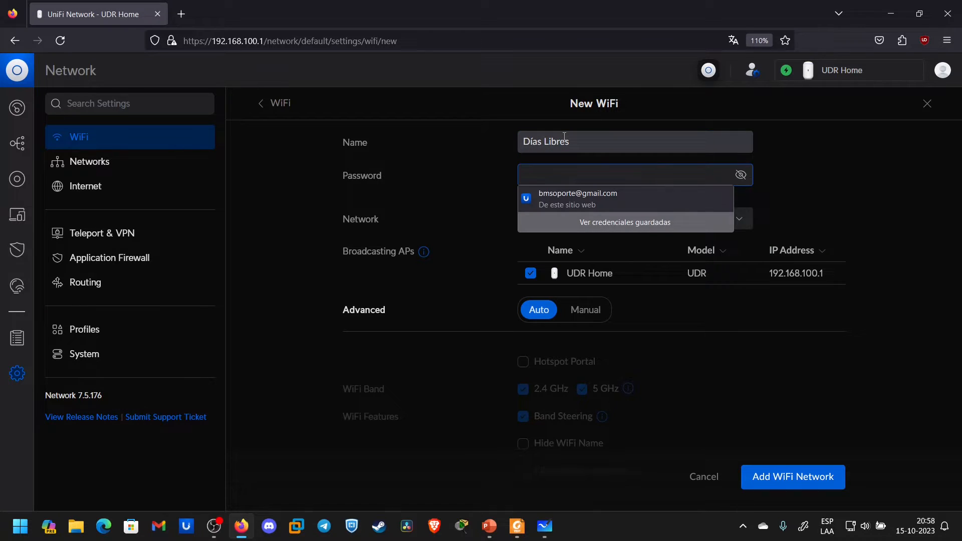
type("*************")
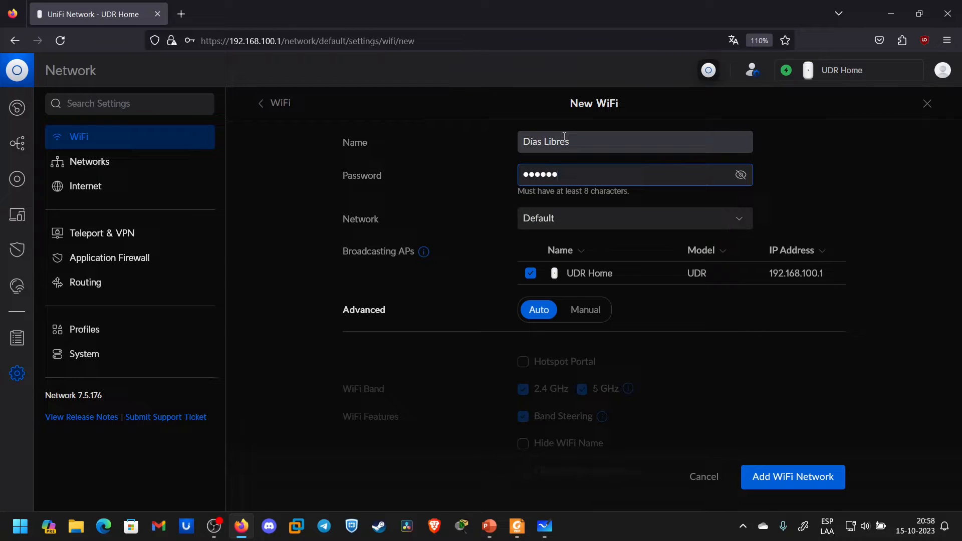
type("****")
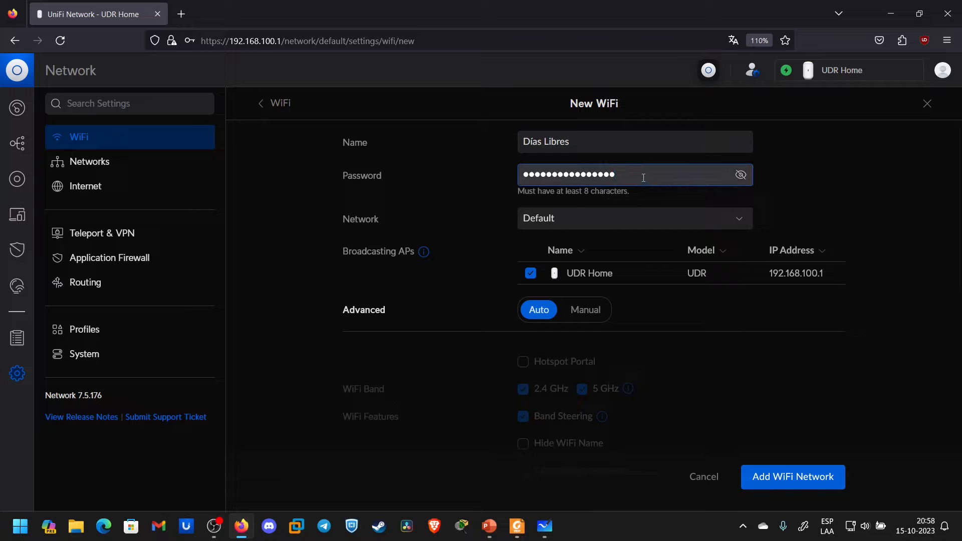
left_click(605, 224)
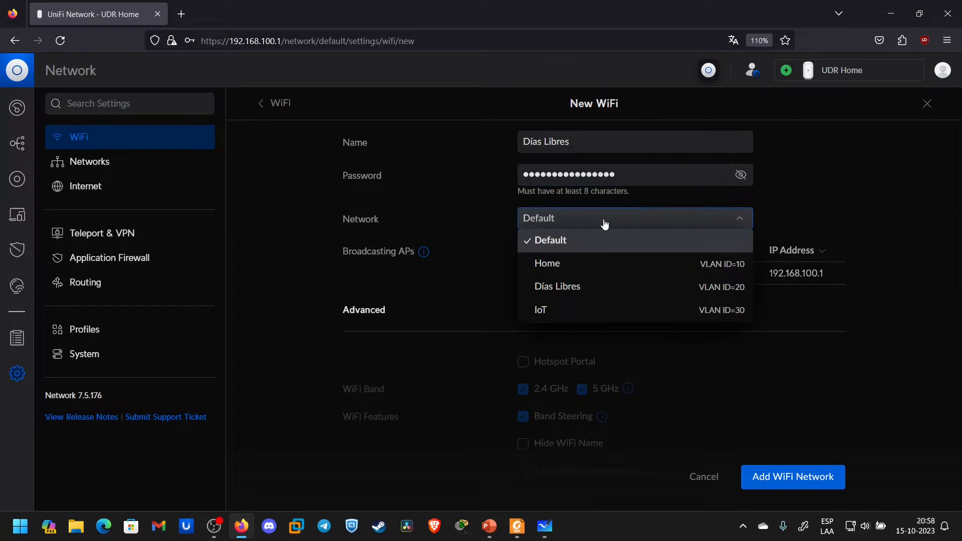
left_click(604, 294)
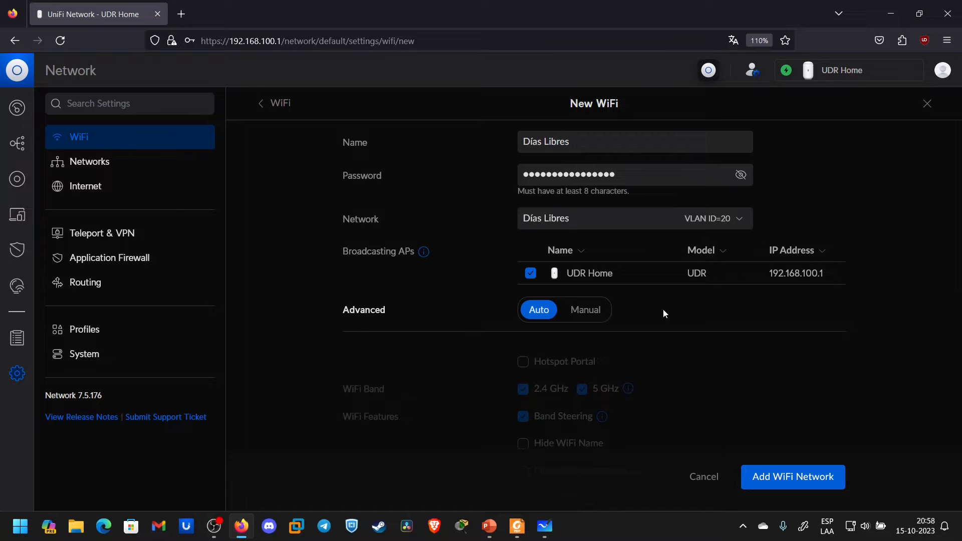
- Set the Días Libres WiFi's advanced configuration to Manual and add the network, dismissing the browser's offer to save the password
scroll(657, 315, "down", 1)
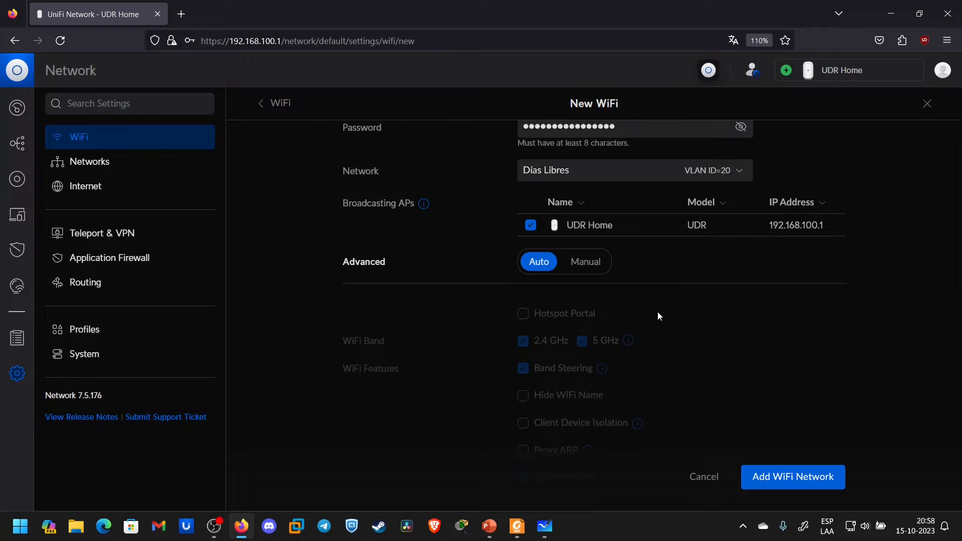
left_click(592, 269)
scroll(591, 266, "down", 1)
scroll(592, 277, "up", 2)
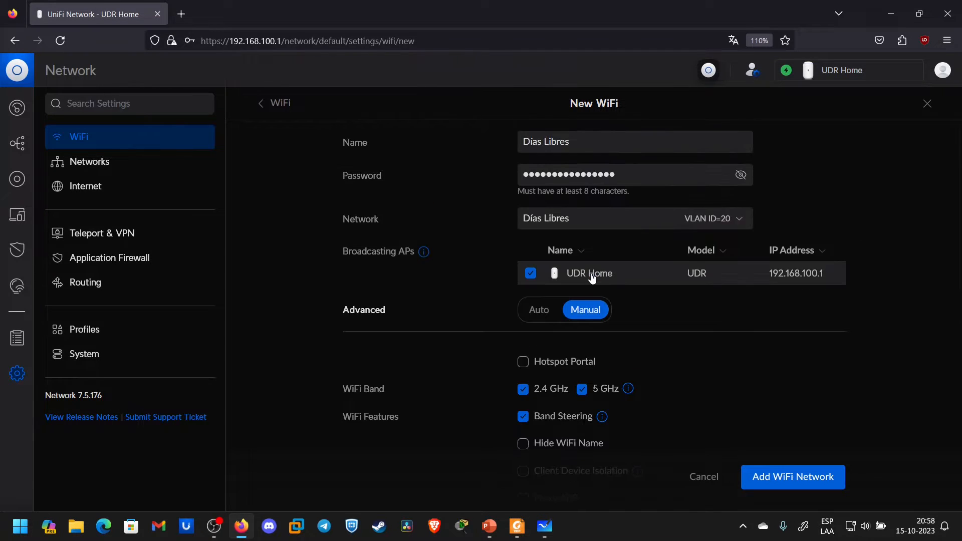
scroll(593, 291, "down", 4)
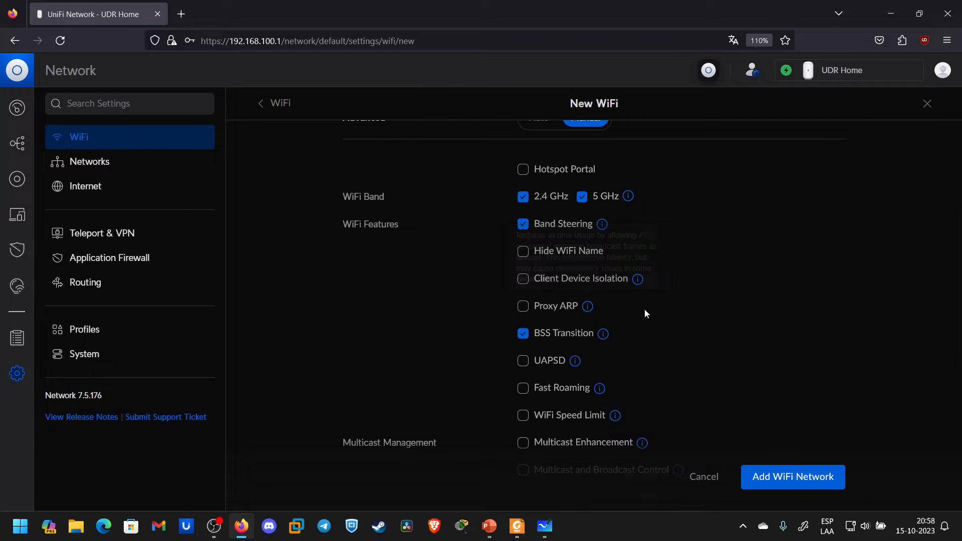
scroll(654, 253, "down", 6)
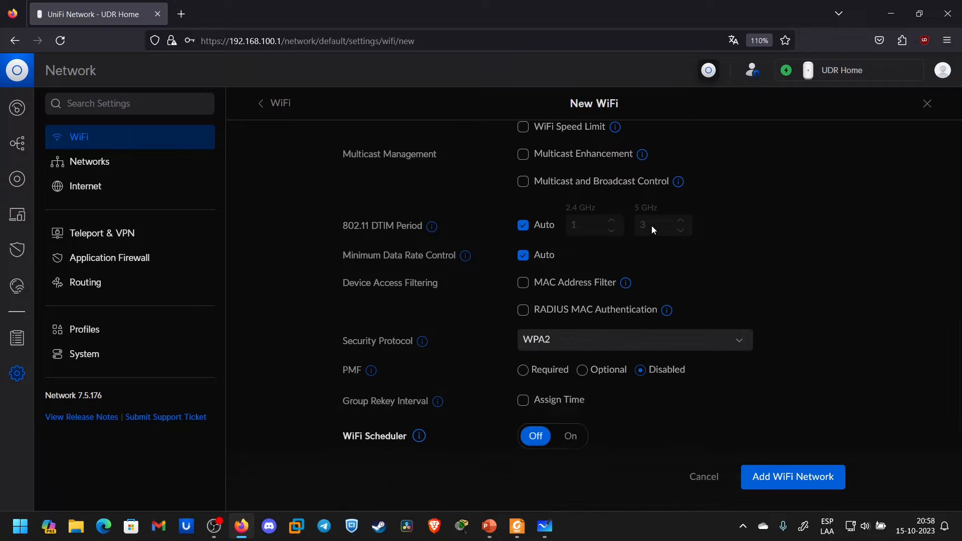
scroll(652, 228, "down", 1)
left_click(802, 478)
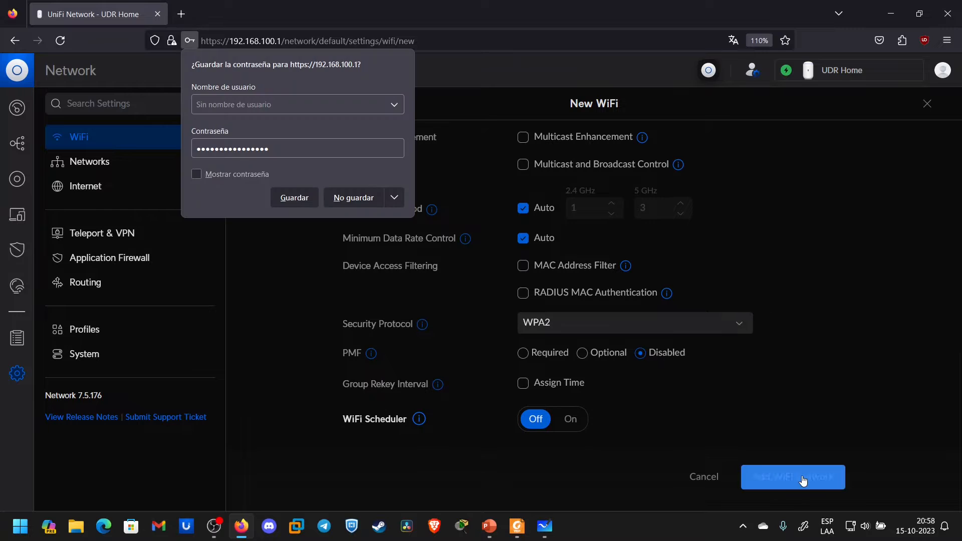
left_click(393, 197)
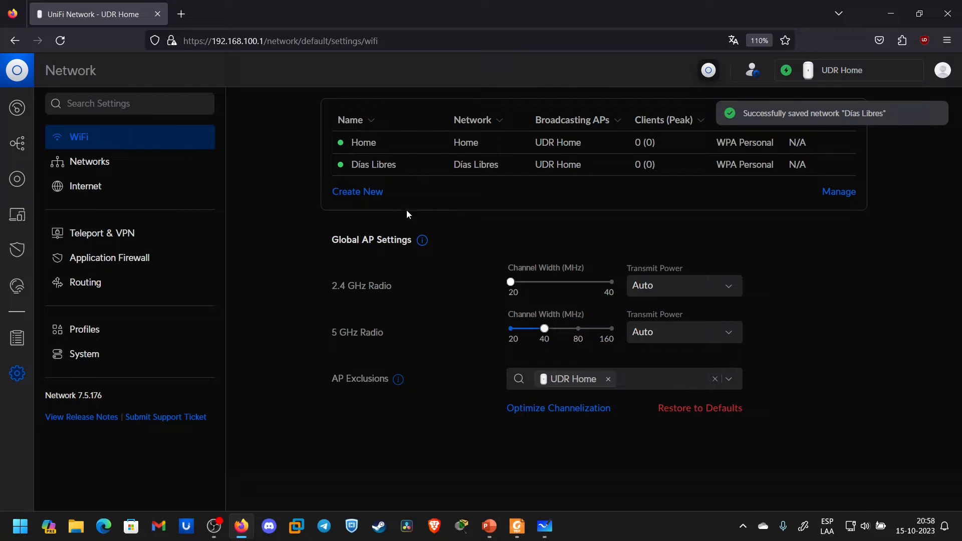
- Create a new WiFi network named IoT, enter its password and assign it to the IoT network with VLAN ID 30
left_click(335, 195)
left_click(540, 144)
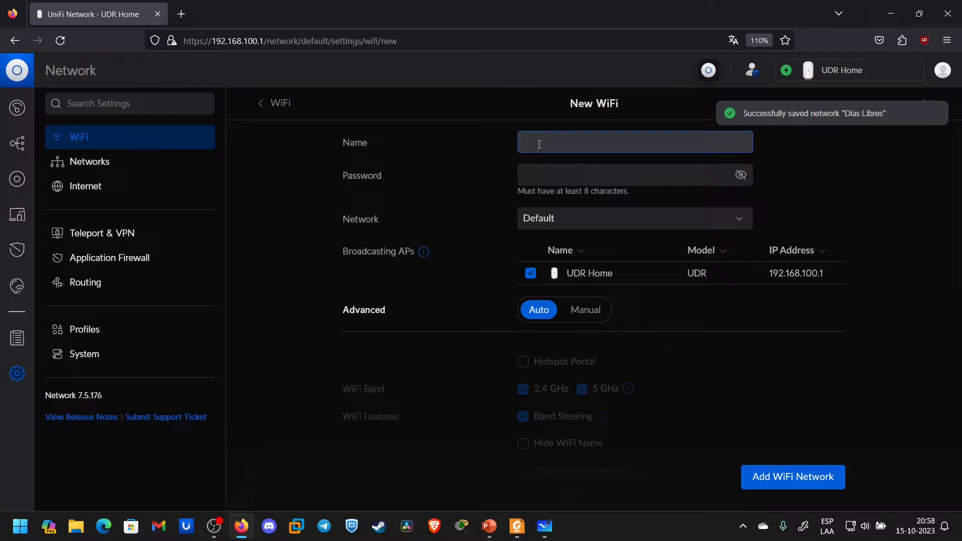
type("IoT")
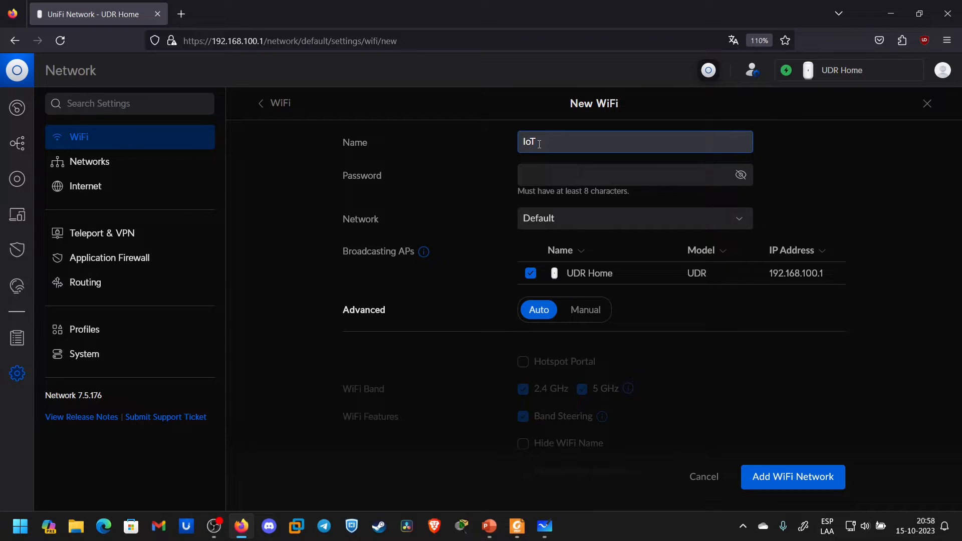
left_click(538, 171)
left_click(572, 175)
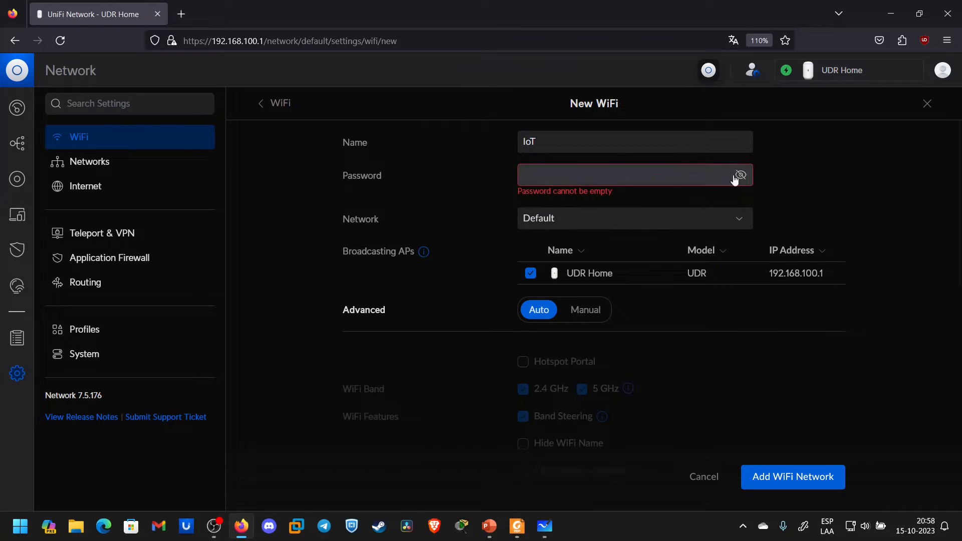
left_click(565, 176)
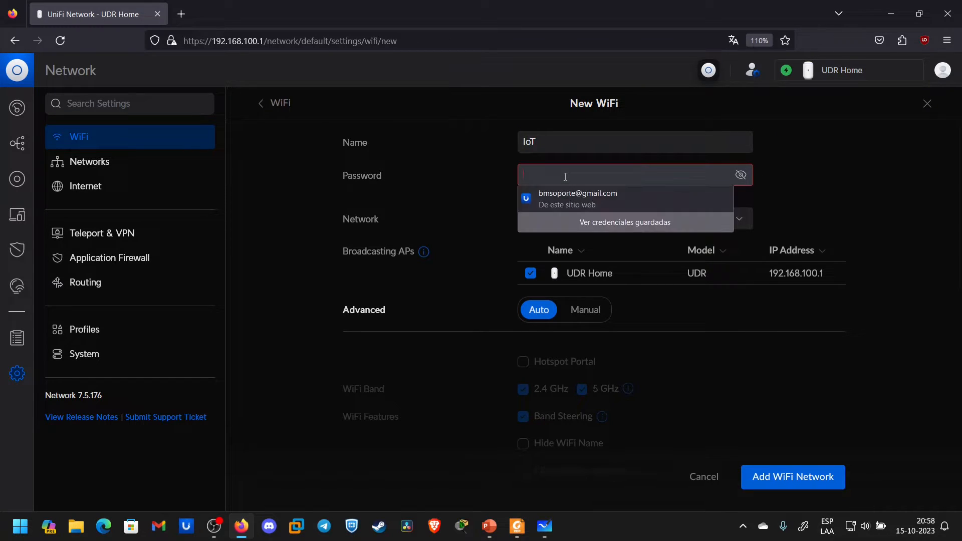
type("*******")
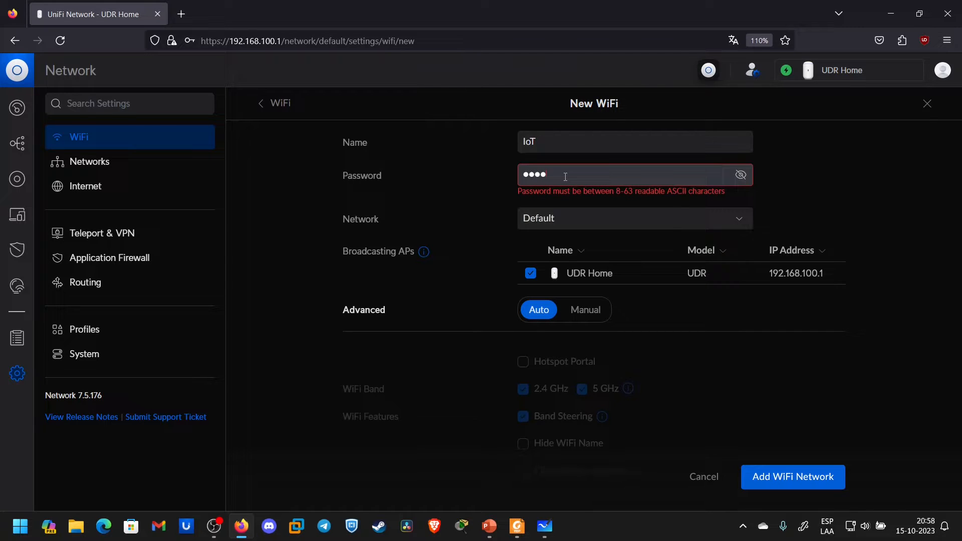
type("**")
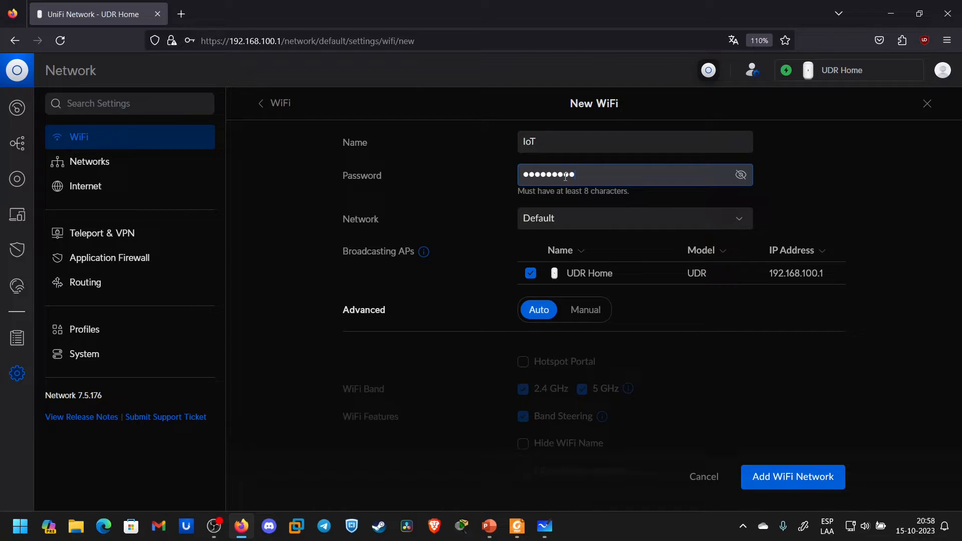
left_click(570, 225)
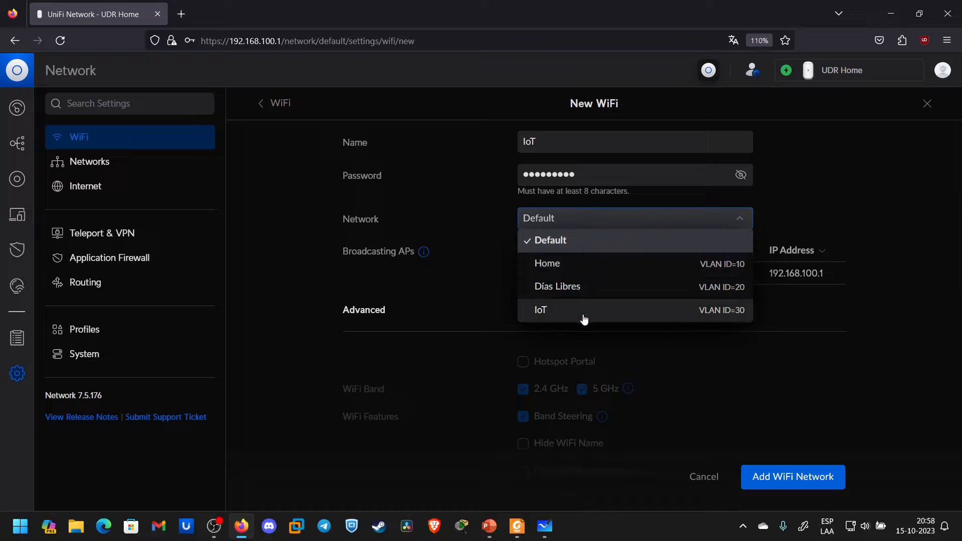
left_click(621, 315)
- Set the IoT WiFi's advanced configuration to Manual, review its settings and add the network without saving its password in the browser
scroll(636, 319, "down", 2)
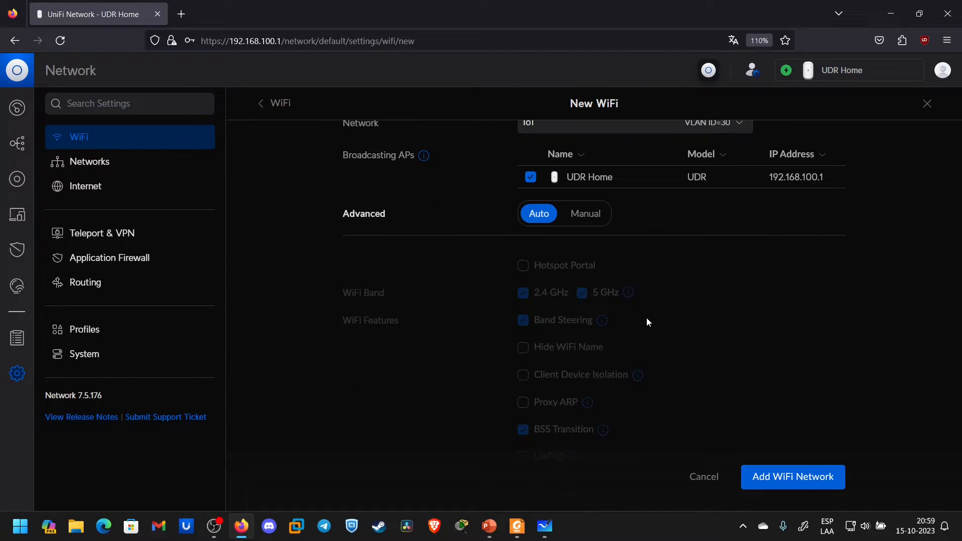
left_click(585, 216)
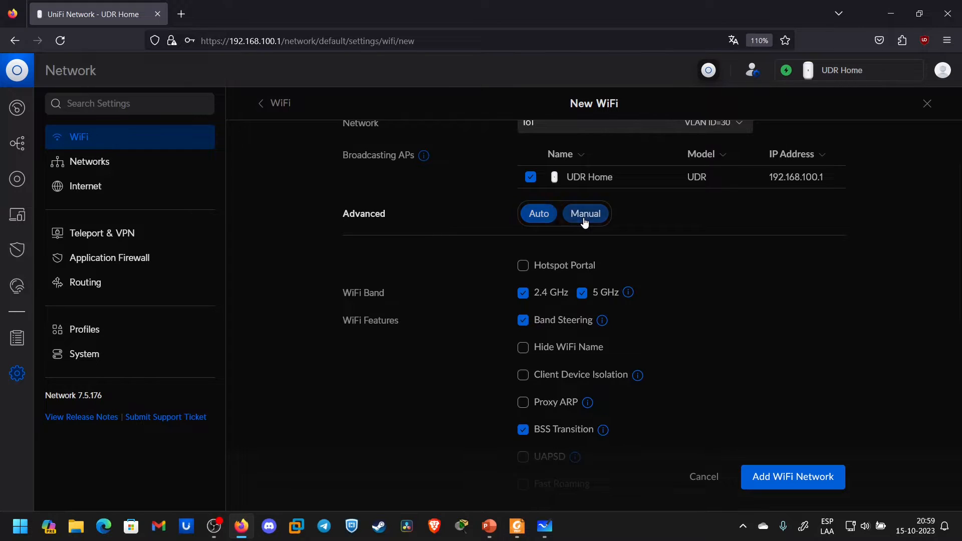
scroll(636, 223, "down", 1)
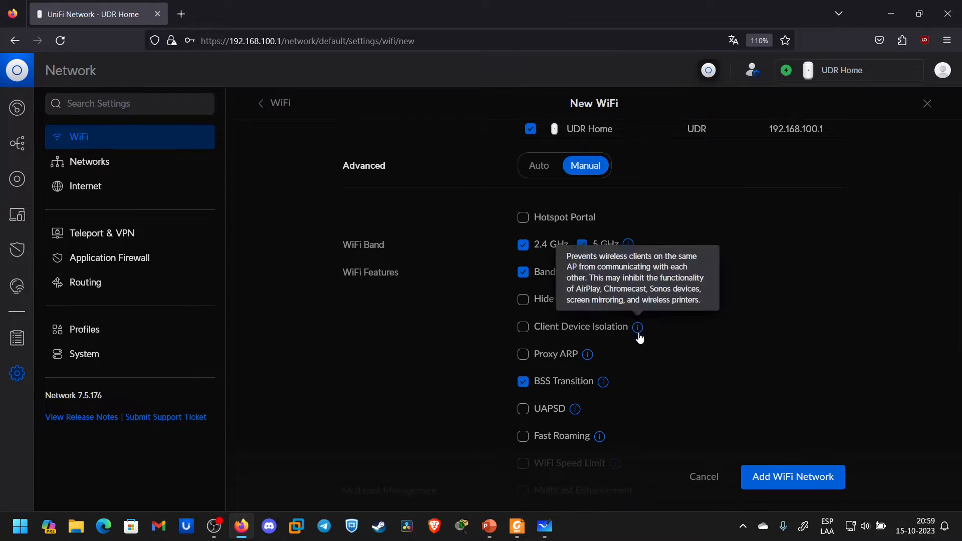
mouse_move(605, 383)
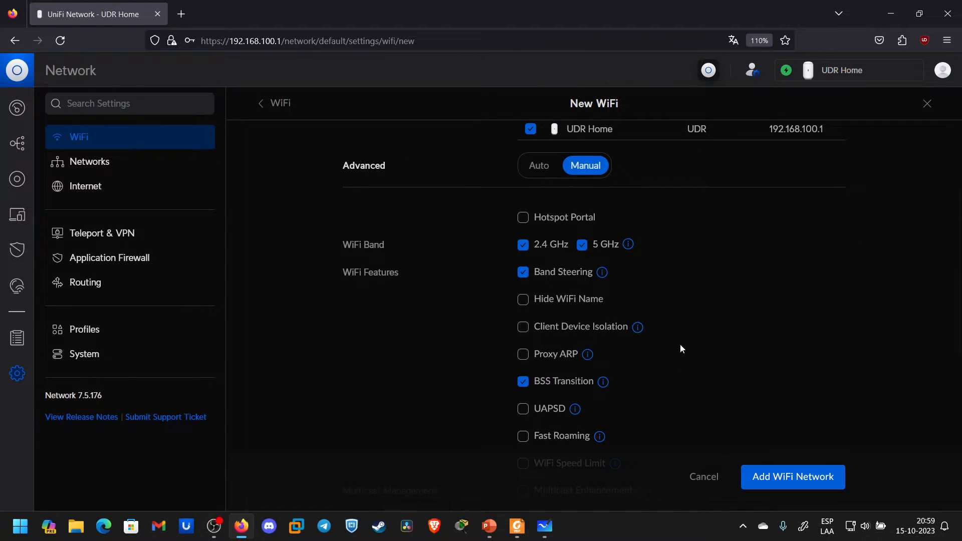
scroll(679, 331, "down", 4)
scroll(674, 297, "down", 3)
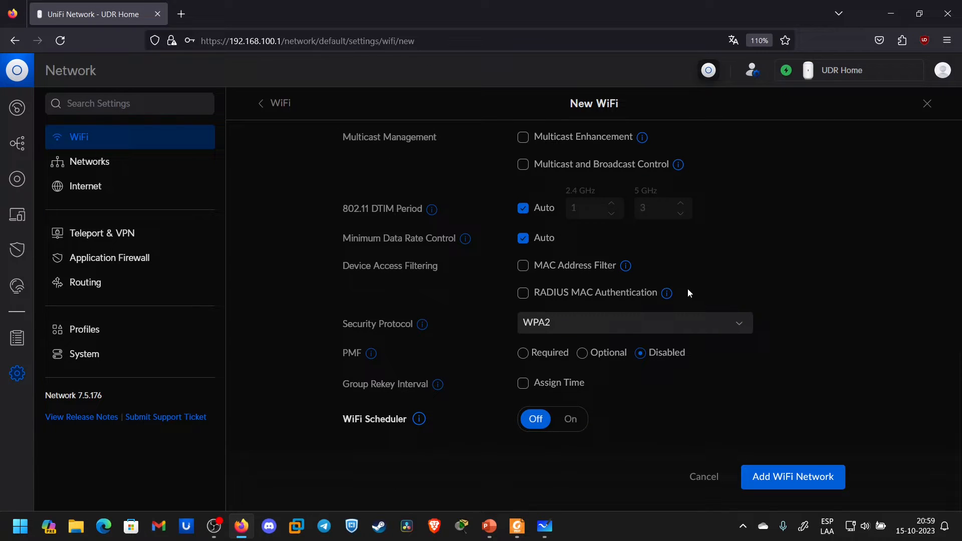
scroll(689, 294, "up", 5)
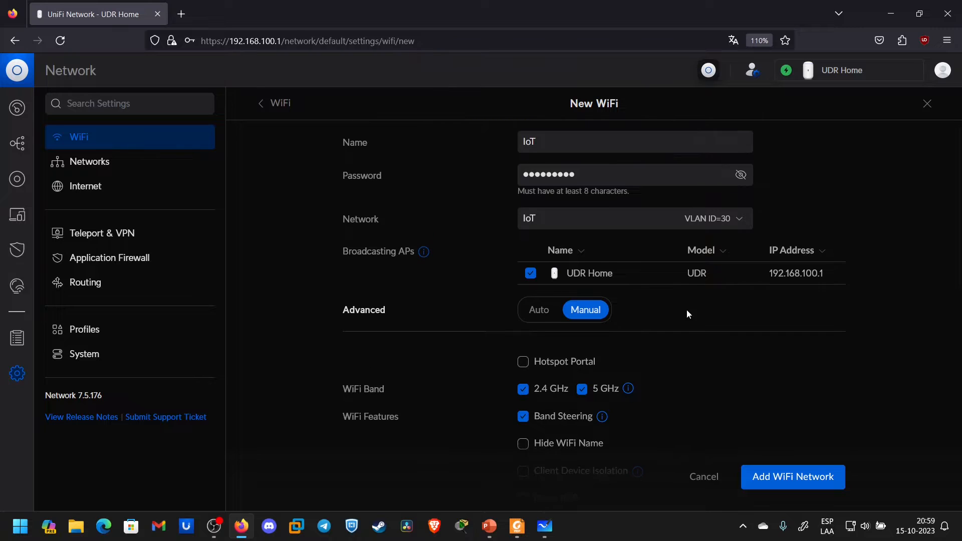
scroll(687, 310, "down", 10)
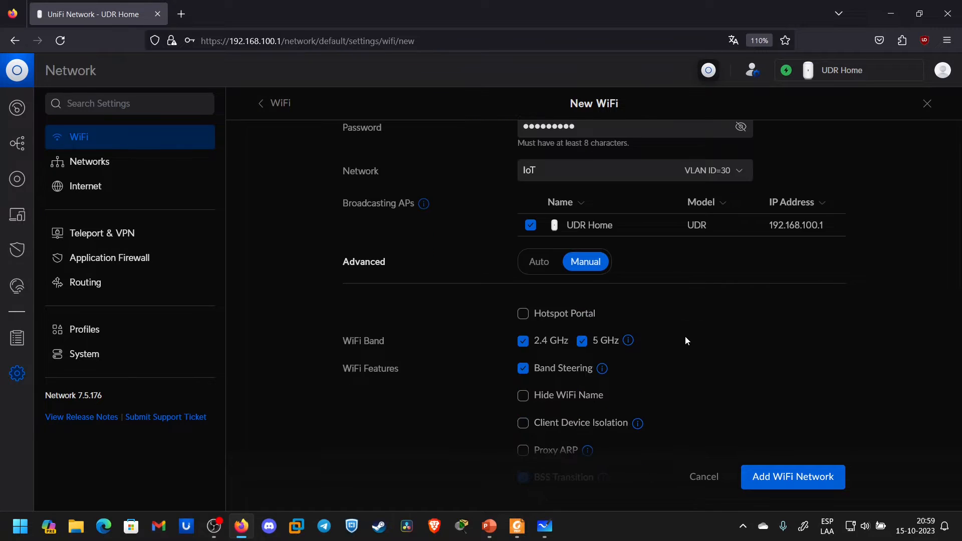
left_click(794, 484)
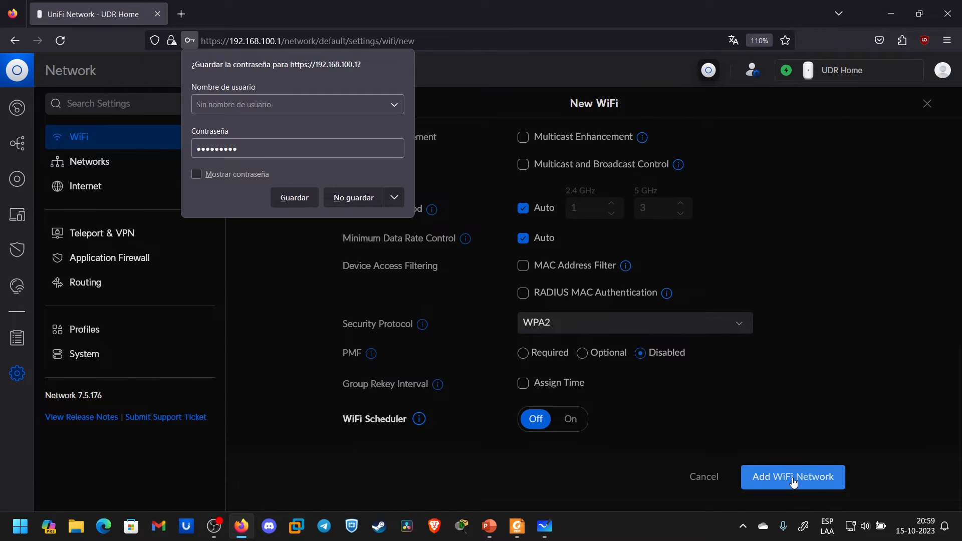
left_click(353, 198)
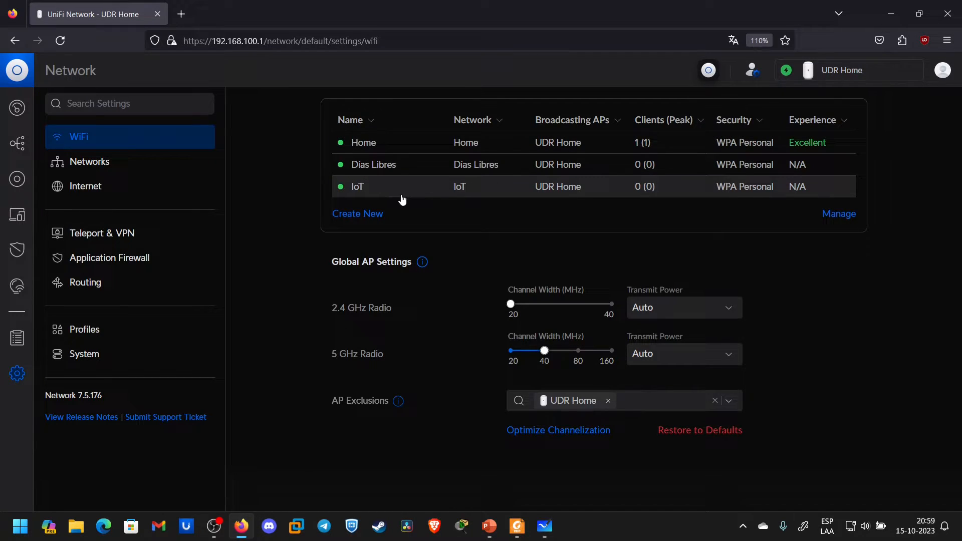
- Check the VLAN IDs and subnets of the virtual networks and return to the list of WiFi networks
left_click(137, 160)
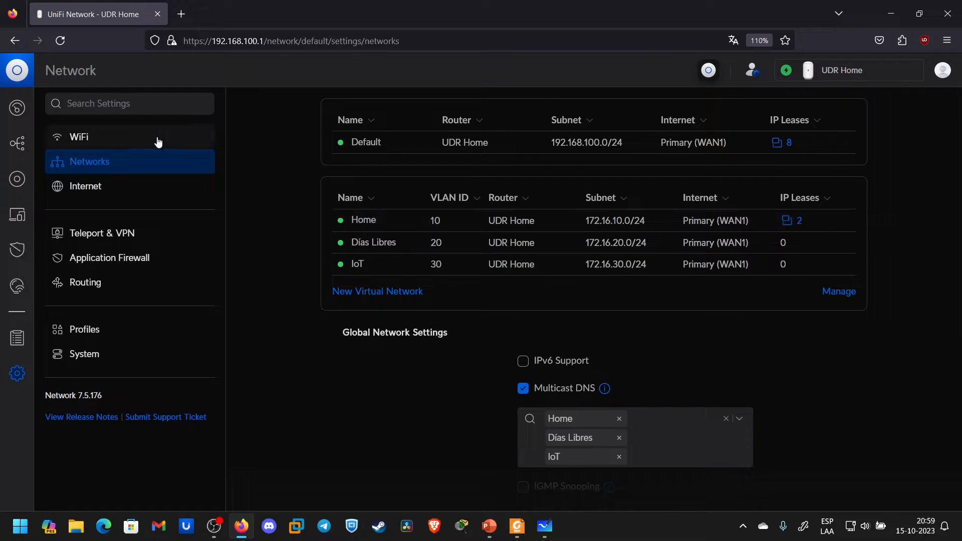
left_click(139, 143)
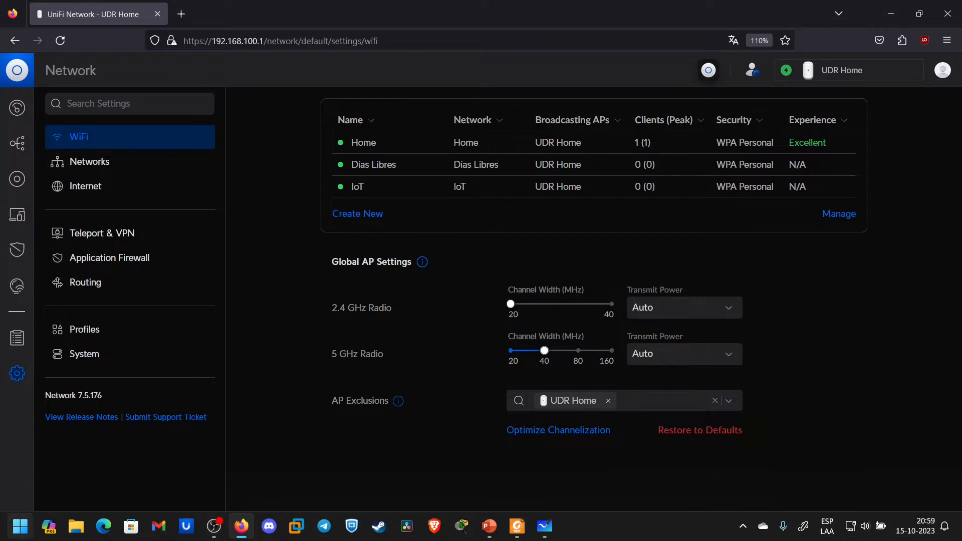
left_click(20, 525)
type("panel de control")
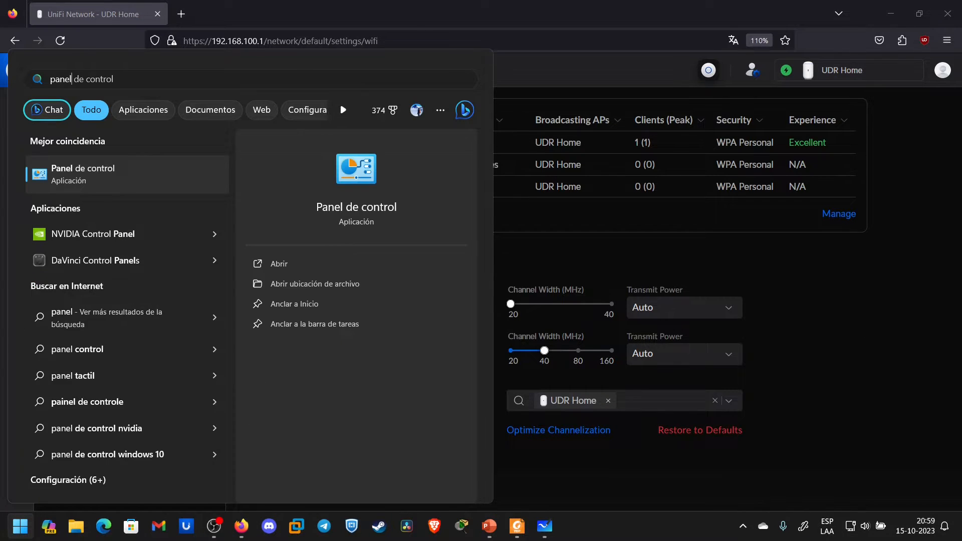
key("Return")
left_click(356, 257)
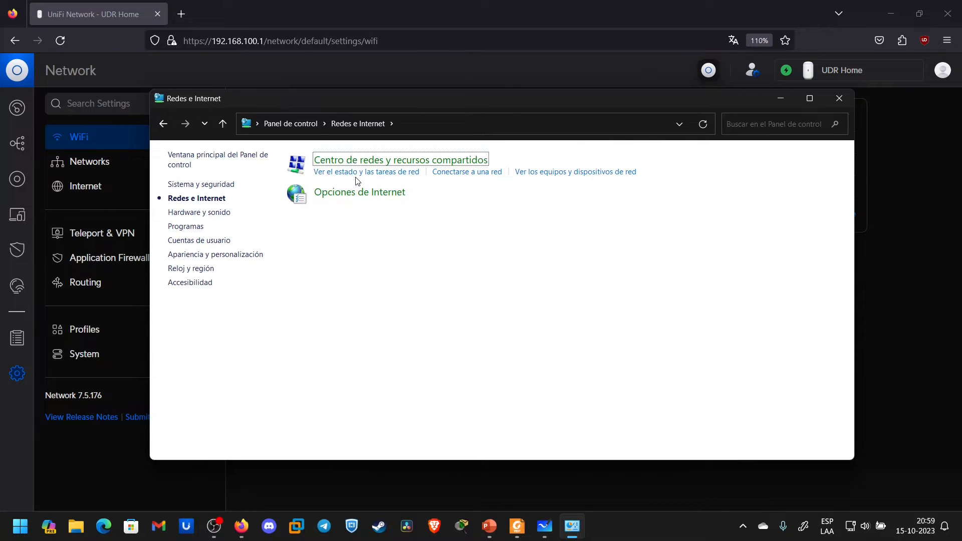
left_click(358, 161)
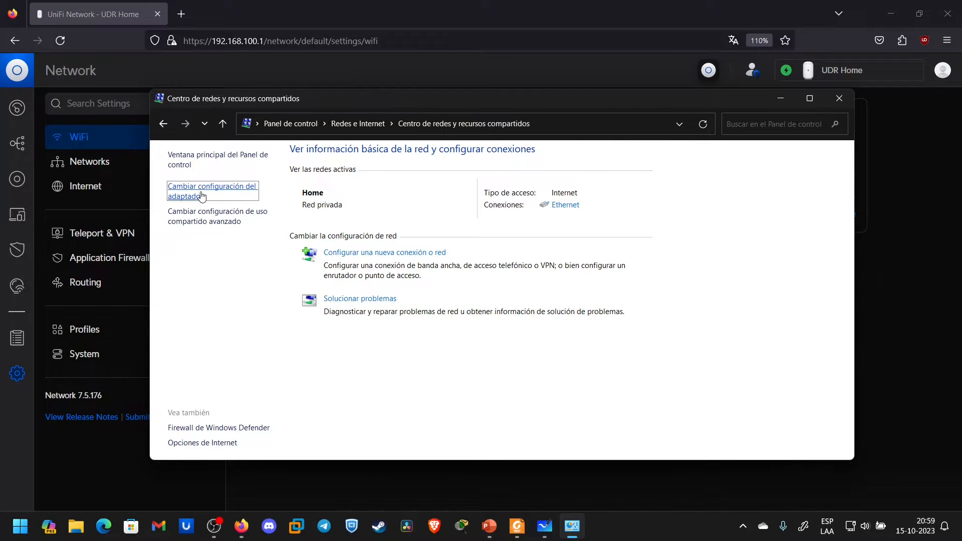
left_click(188, 193)
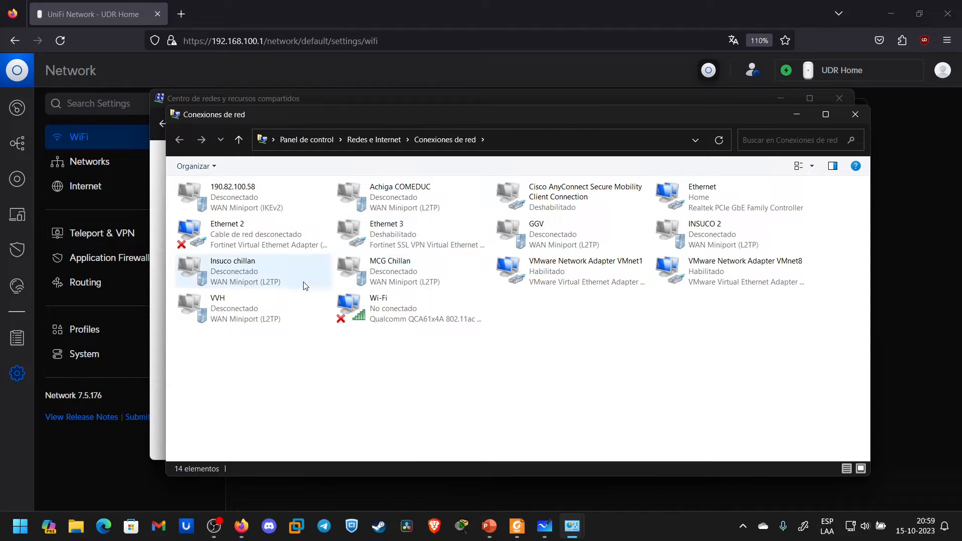
left_click(855, 114)
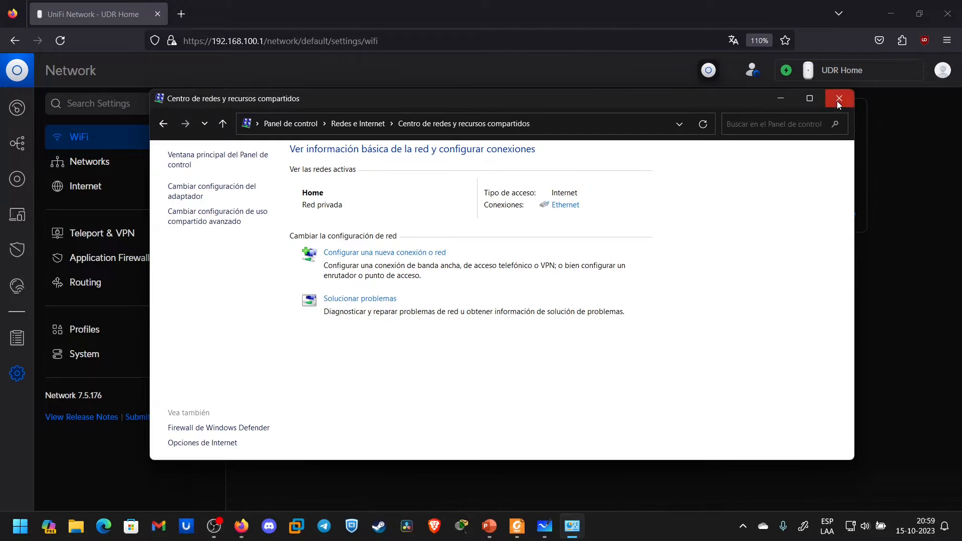
left_click(839, 98)
- Turn on the computer's Wi-Fi and show the available wireless networks
left_click(880, 526)
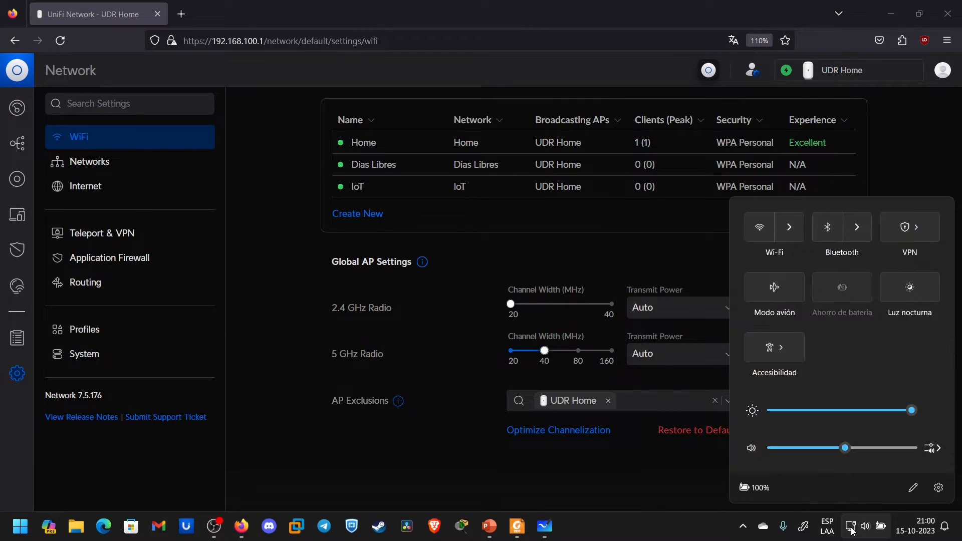
left_click(765, 234)
left_click(790, 229)
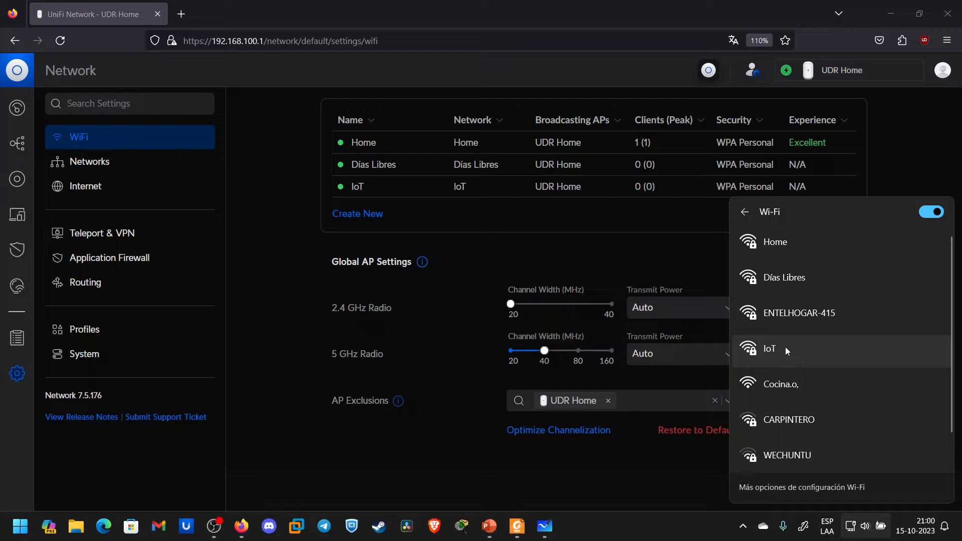
- Disable the computer's Ethernet adapter in the Windows network connections and close the Control Panel windows
left_click(20, 526)
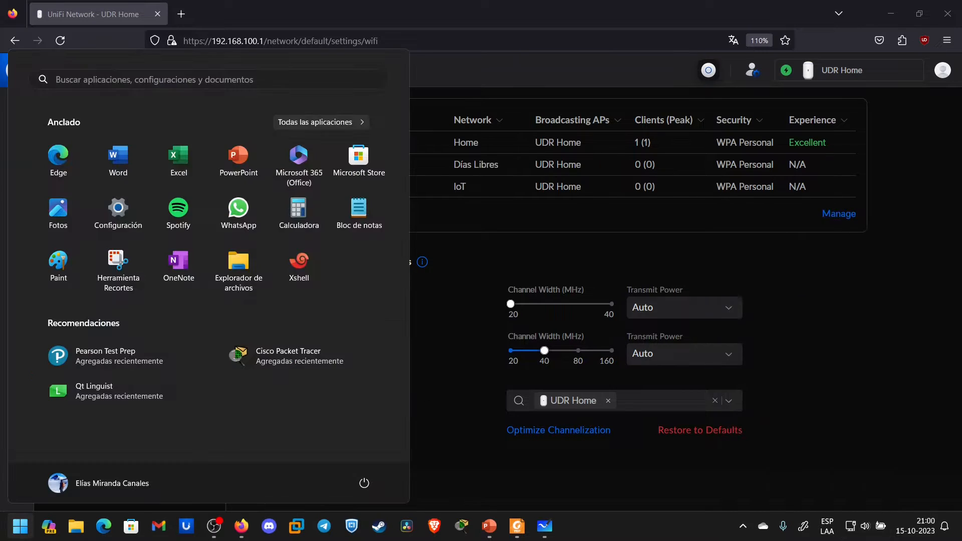
type("panel")
key("Return")
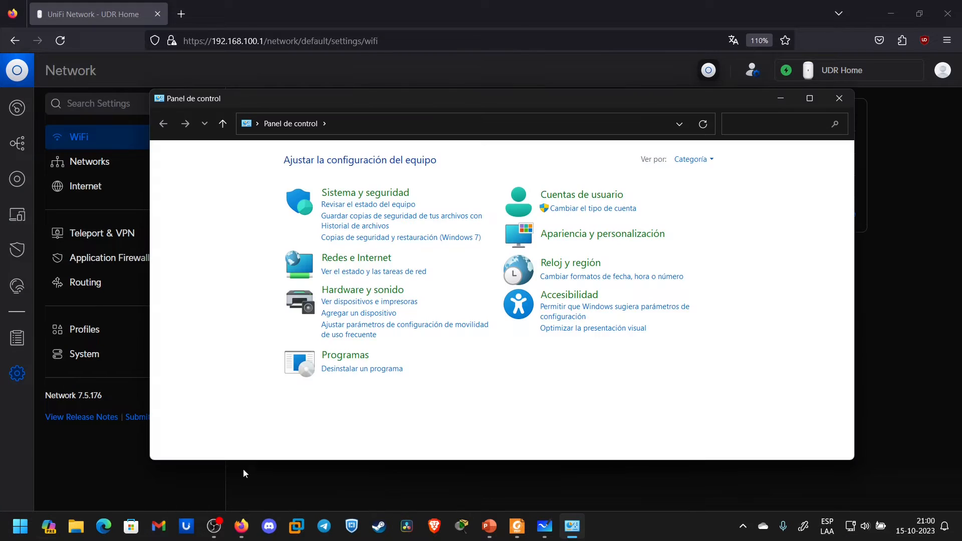
left_click(365, 258)
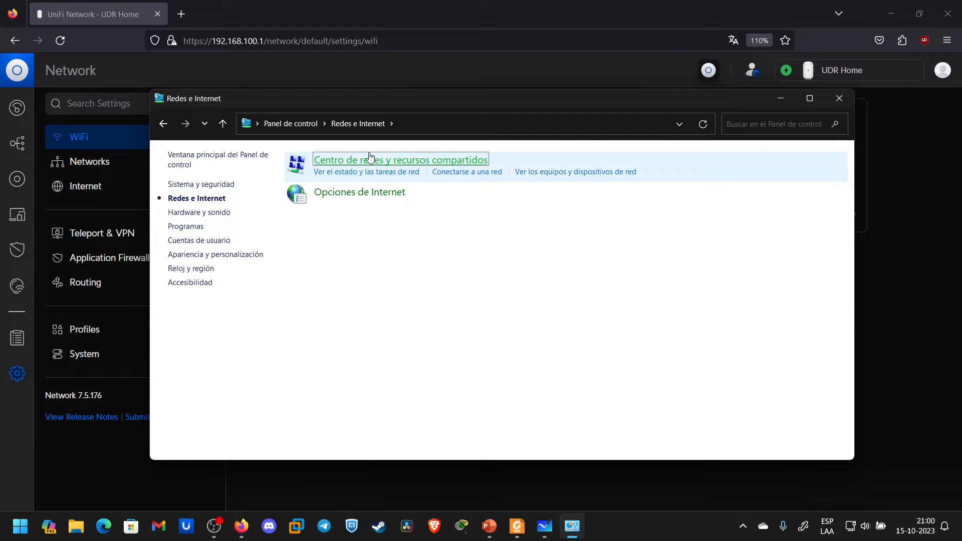
left_click(369, 159)
left_click(193, 193)
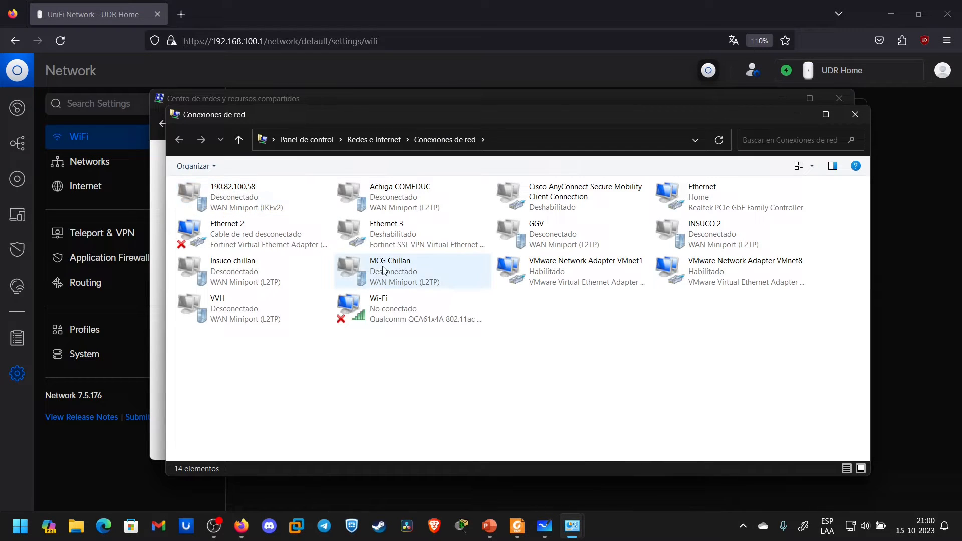
right_click(697, 194)
left_click(721, 202)
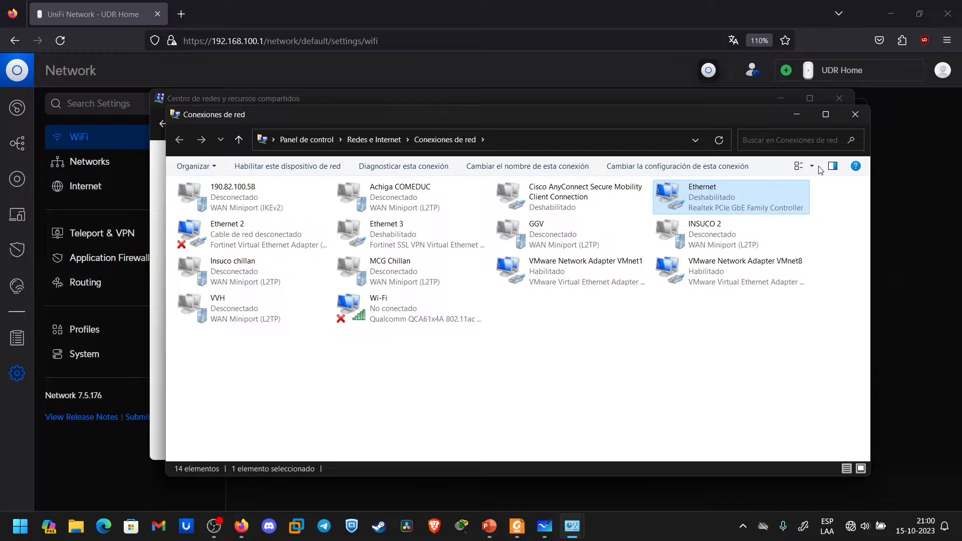
left_click(856, 114)
left_click(840, 99)
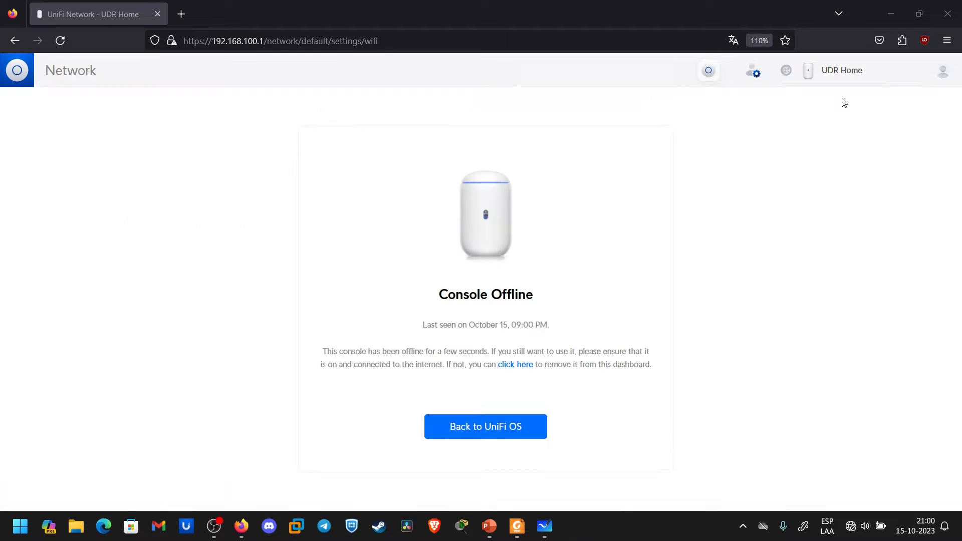
- Minimize the browser and connect the computer to the Home WiFi with automatic connection enabled
left_click(885, 9)
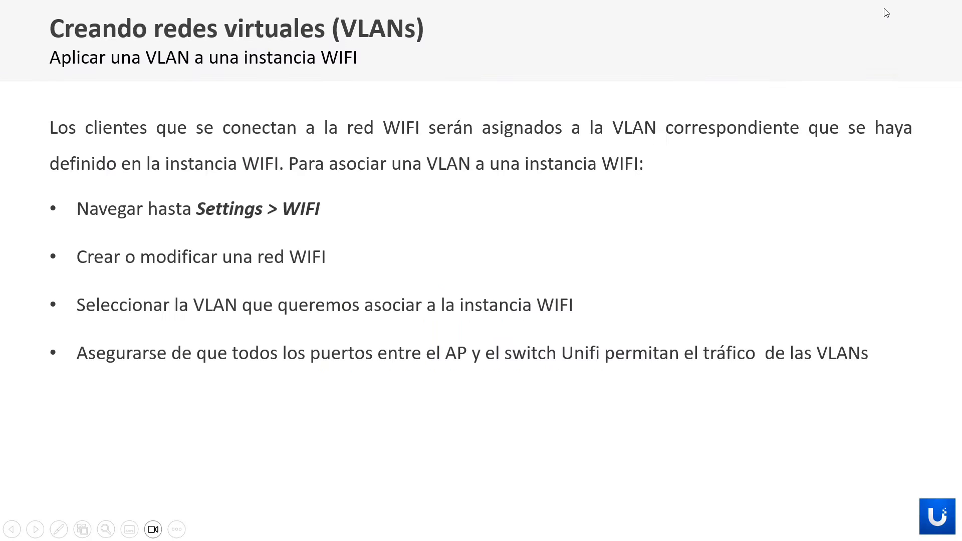
key("super")
left_click(850, 526)
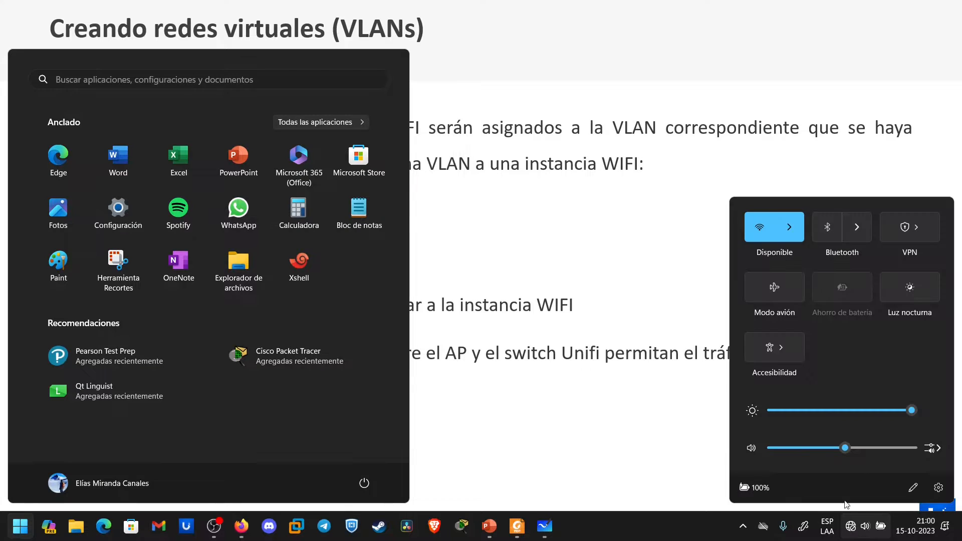
left_click(790, 224)
left_click(792, 230)
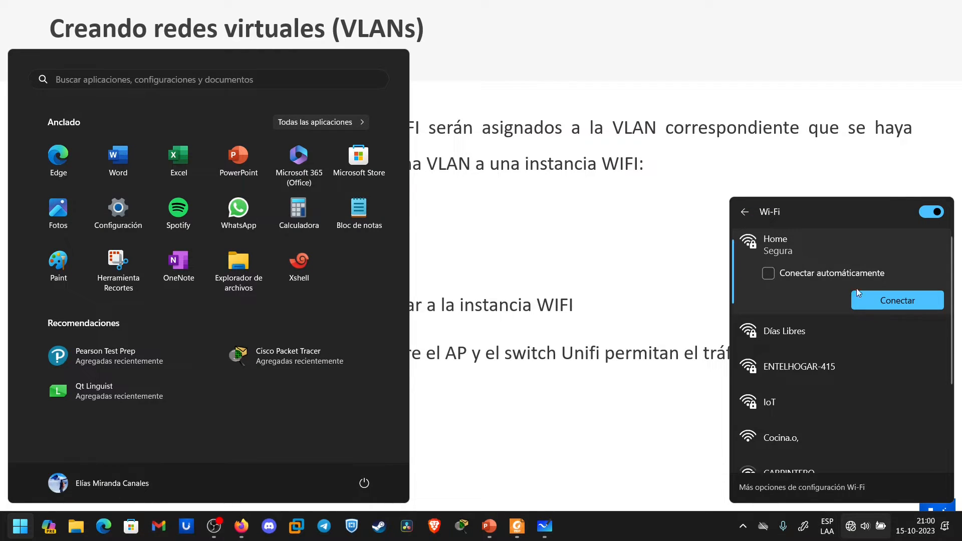
left_click(769, 273)
left_click(874, 297)
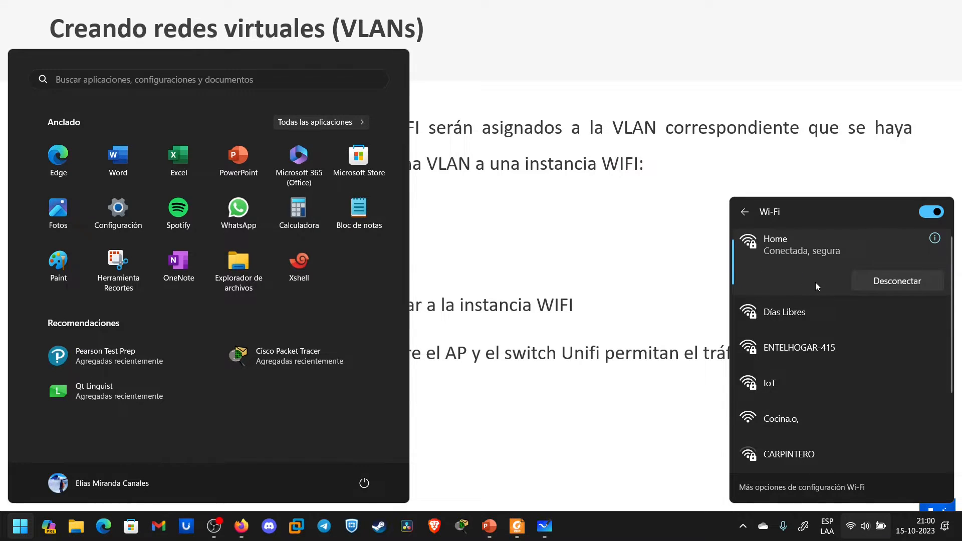
- Open a Command Prompt and run ipconfig to list the network adapters' IP configuration on the Home WiFi
left_click(675, 535)
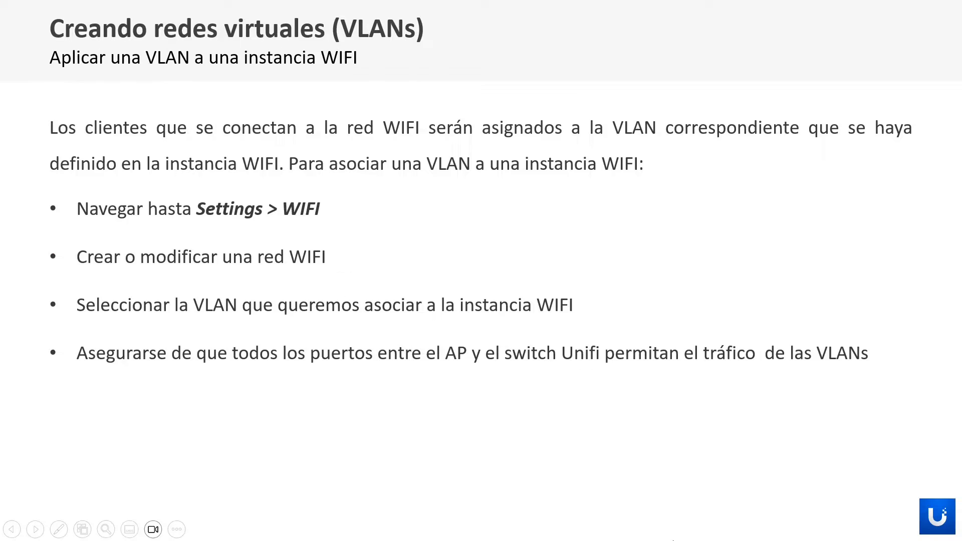
key("super")
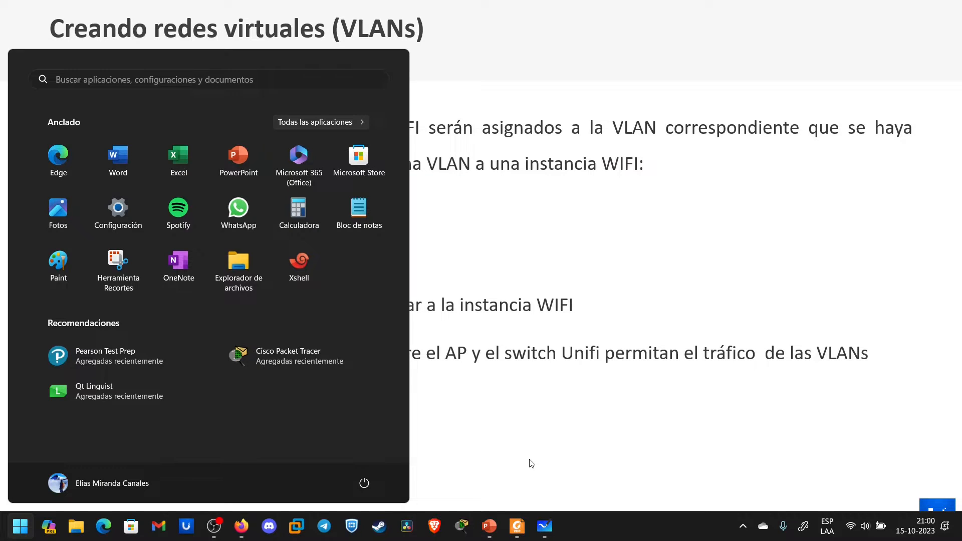
type("cmd")
key("Return")
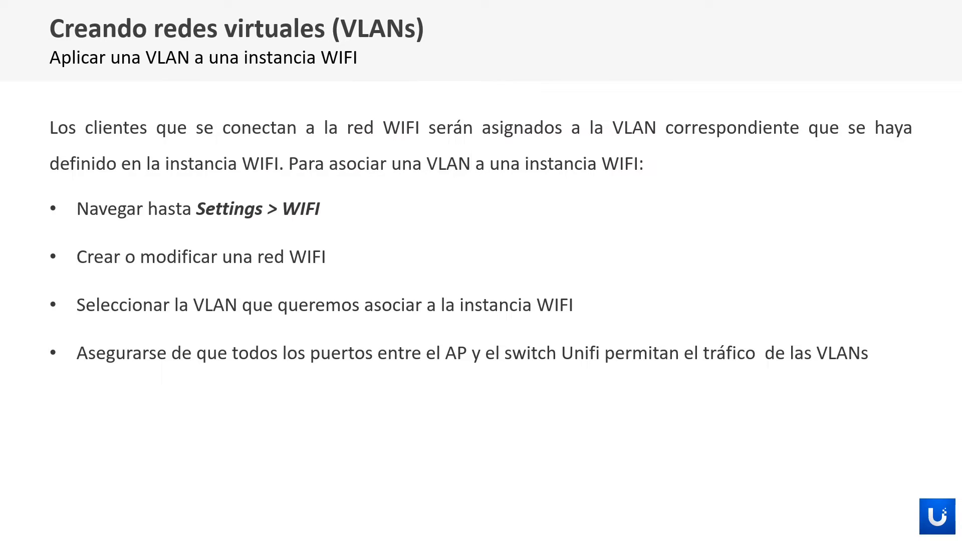
type("ipconfig")
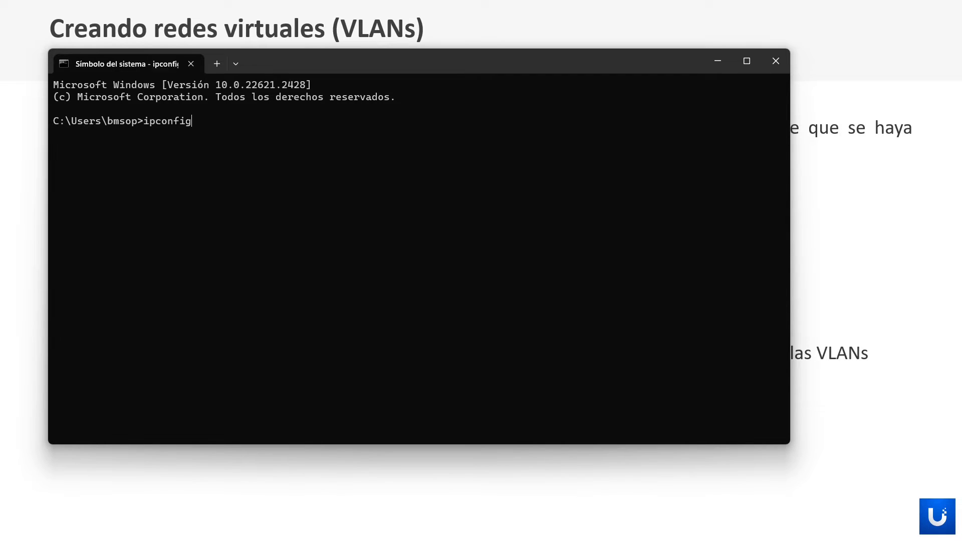
key("Return")
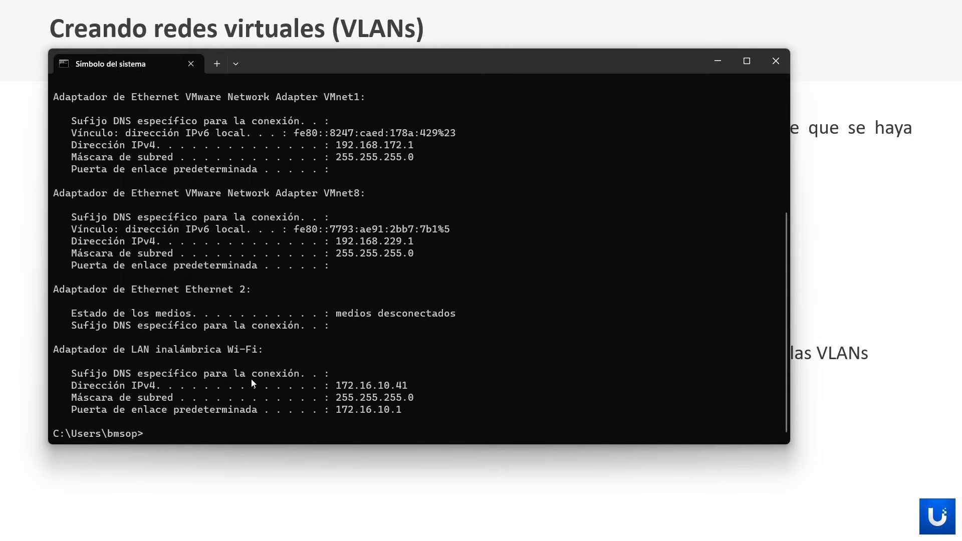
- Enlarge the console text and examine the Wi-Fi adapter's IPv4 address, subnet mask and default gateway
key("Return")
key("Return")
scroll(275, 313, "up", 3, "ctrl")
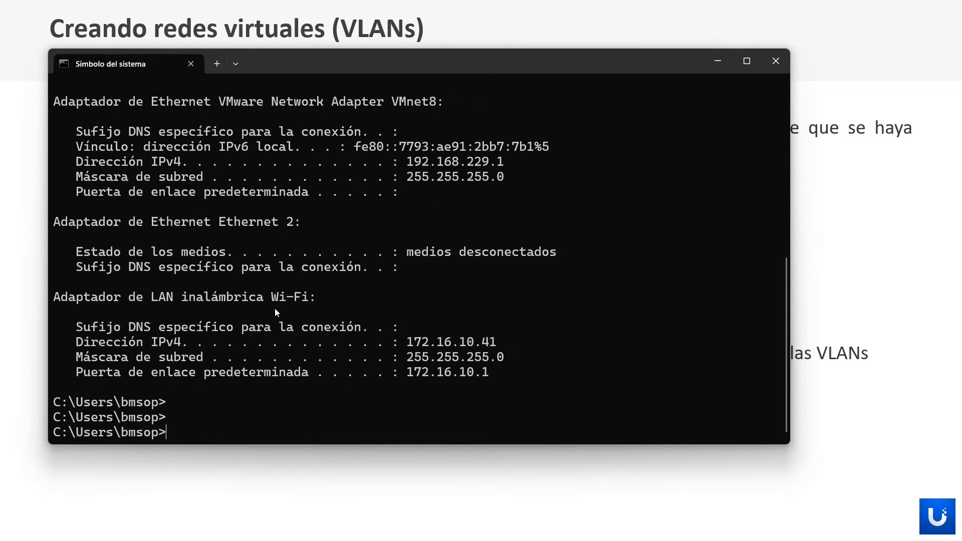
left_click_drag(55, 299, 311, 297)
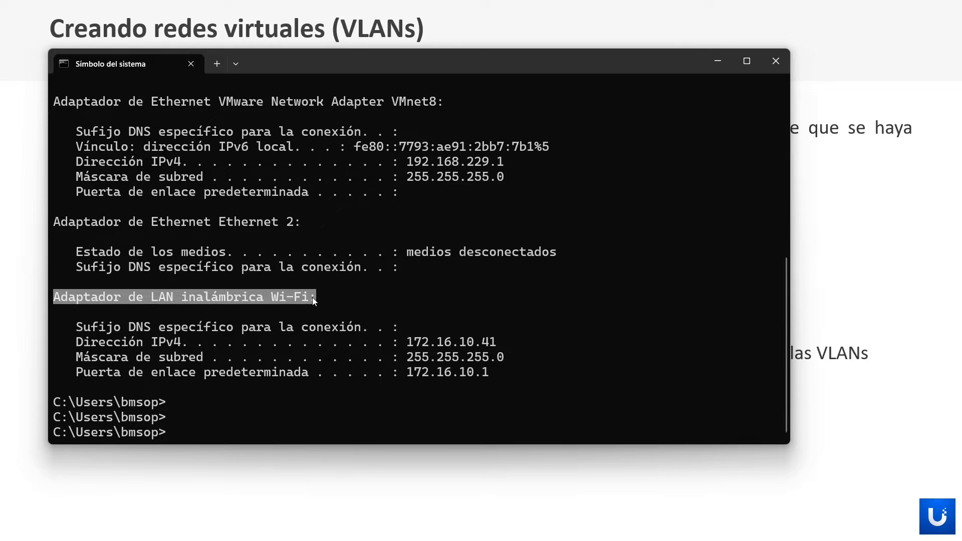
left_click_drag(410, 342, 499, 343)
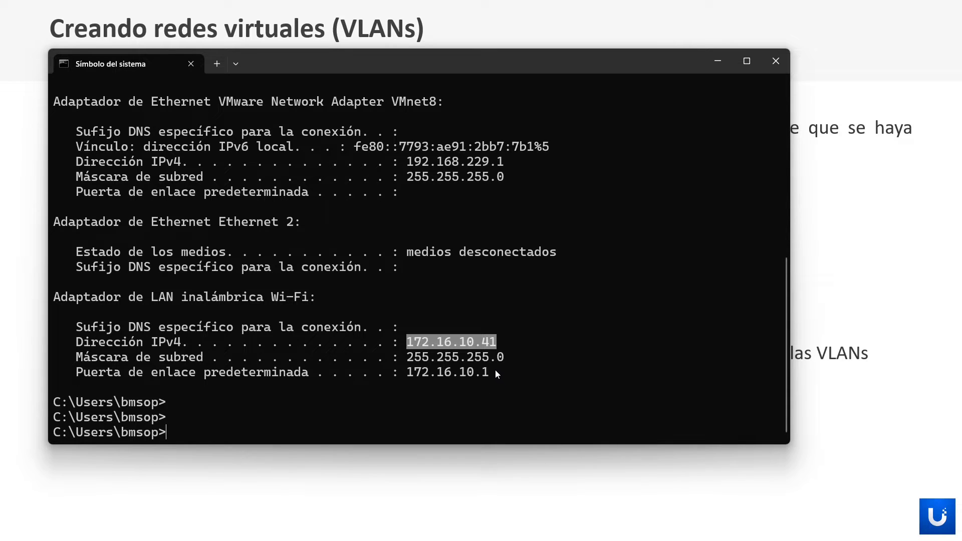
right_click(429, 373)
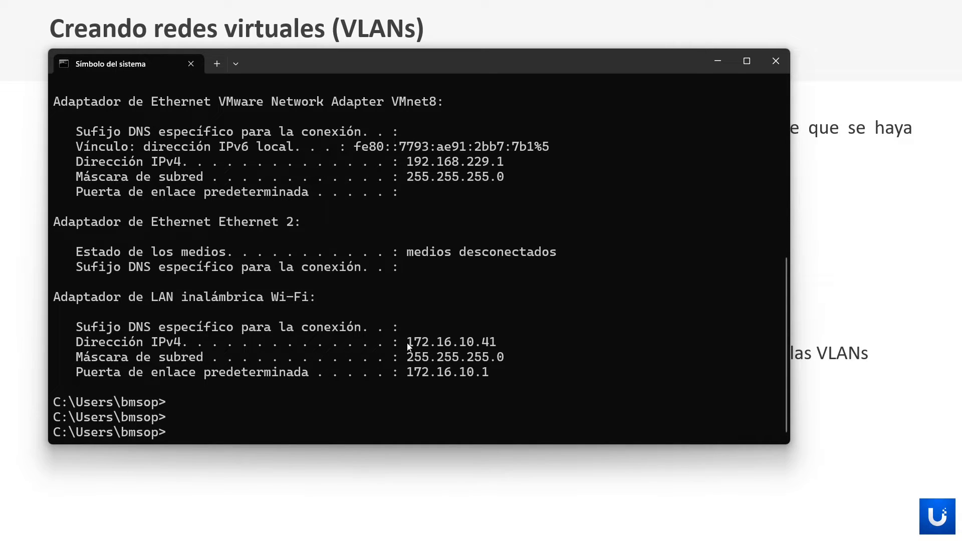
left_click_drag(407, 345, 505, 374)
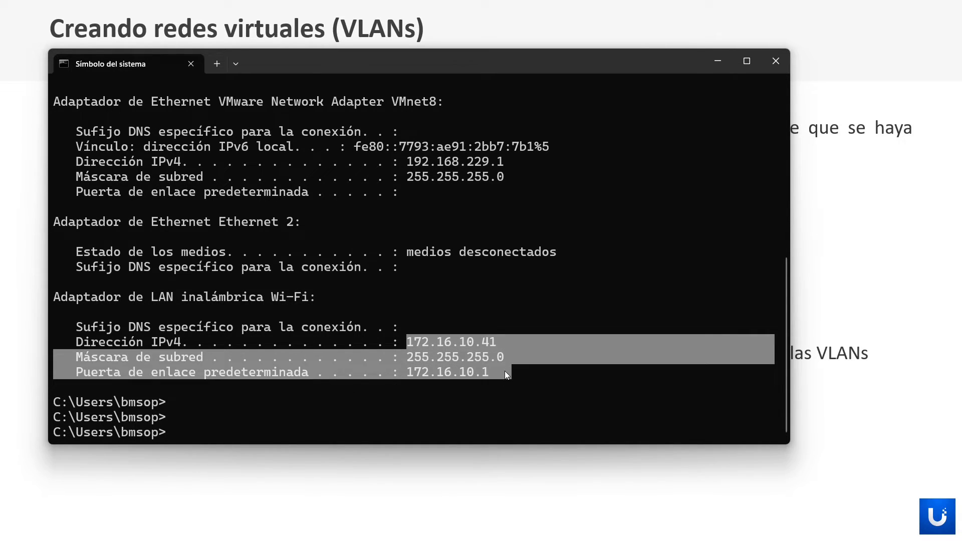
right_click(480, 374)
- Connect the computer to the Días Libres WiFi by entering its network security key
key("super")
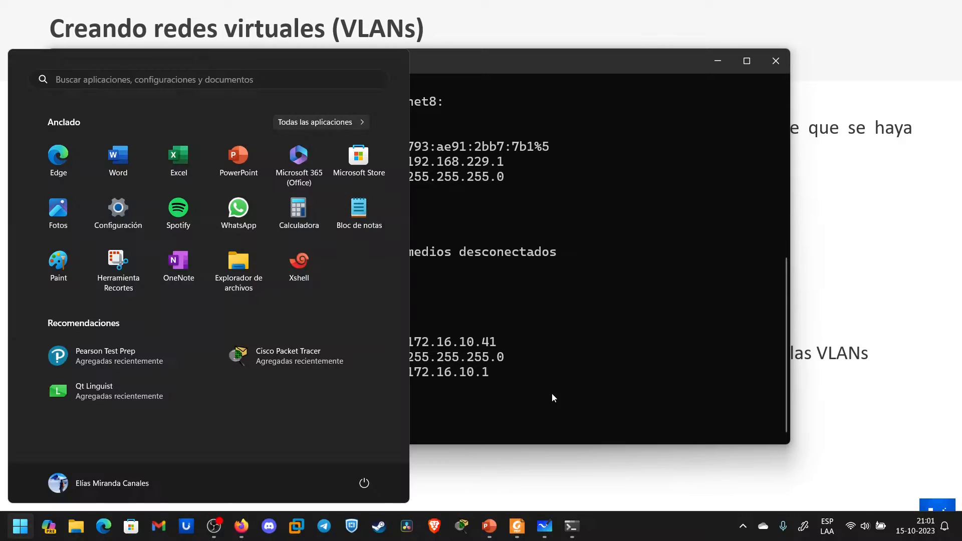
left_click(851, 526)
left_click(791, 235)
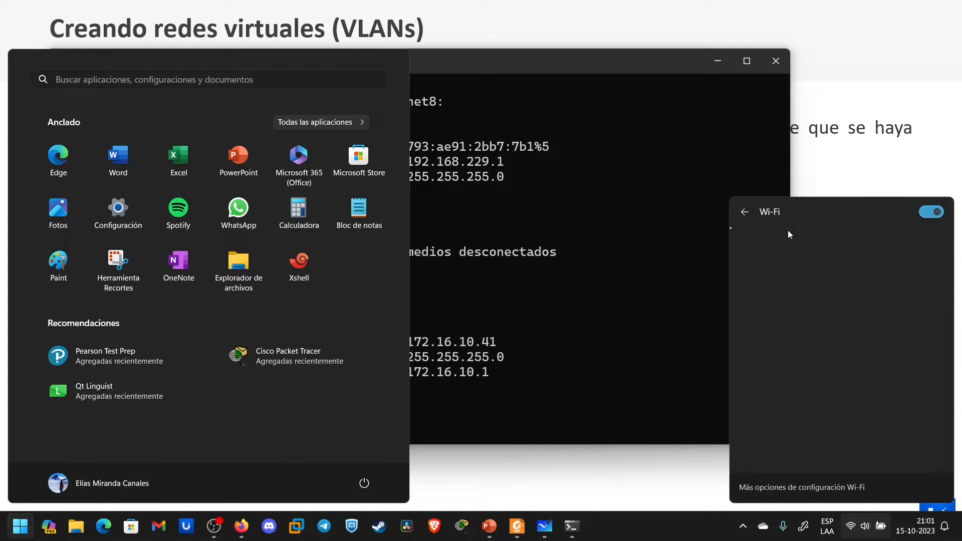
left_click(812, 328)
left_click(896, 335)
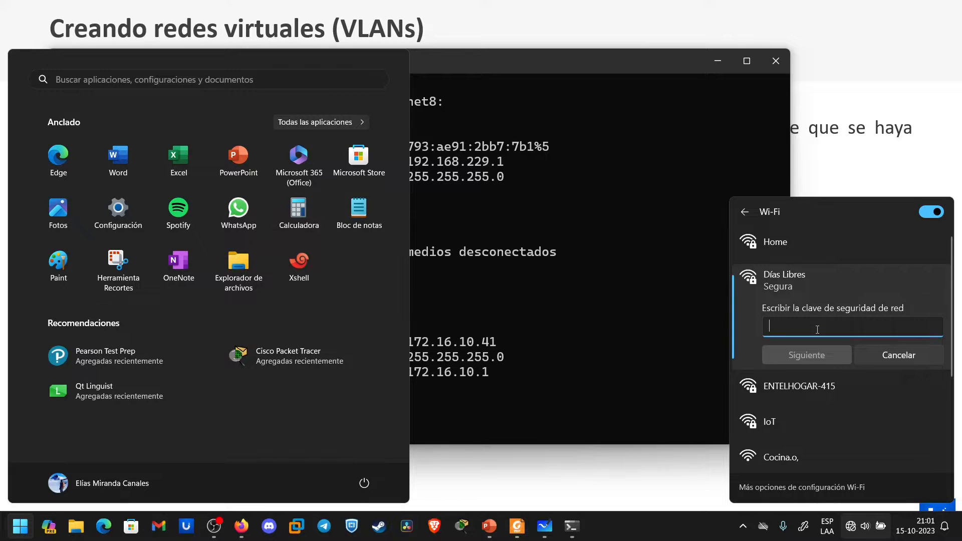
type("••••••••••••")
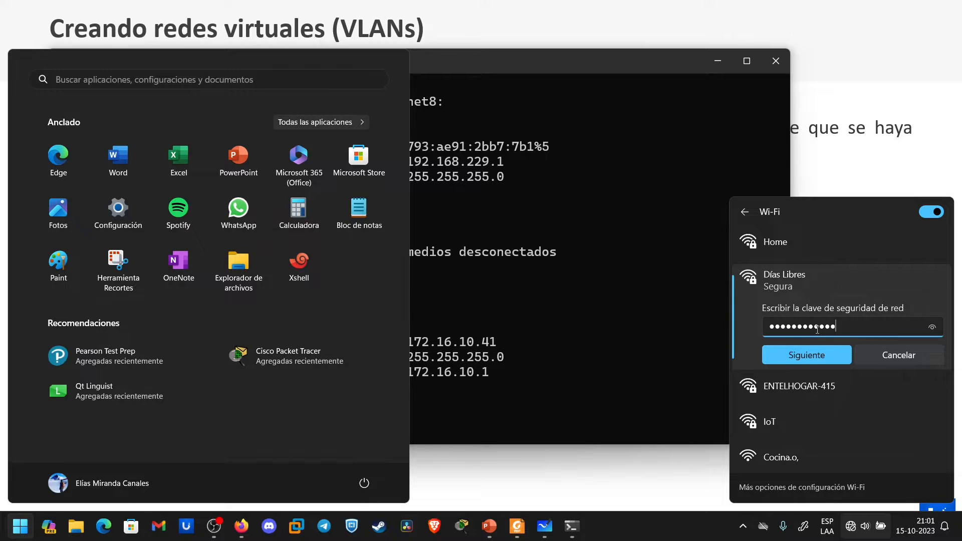
type("••••")
key("Return")
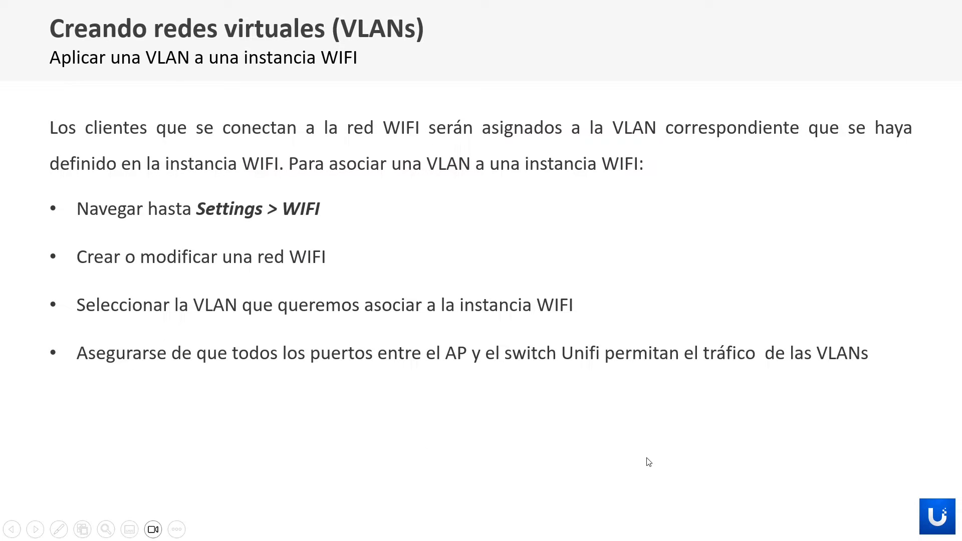
- Check the computer's connection status for Días Libres in the list of wireless networks
key("super")
left_click(866, 527)
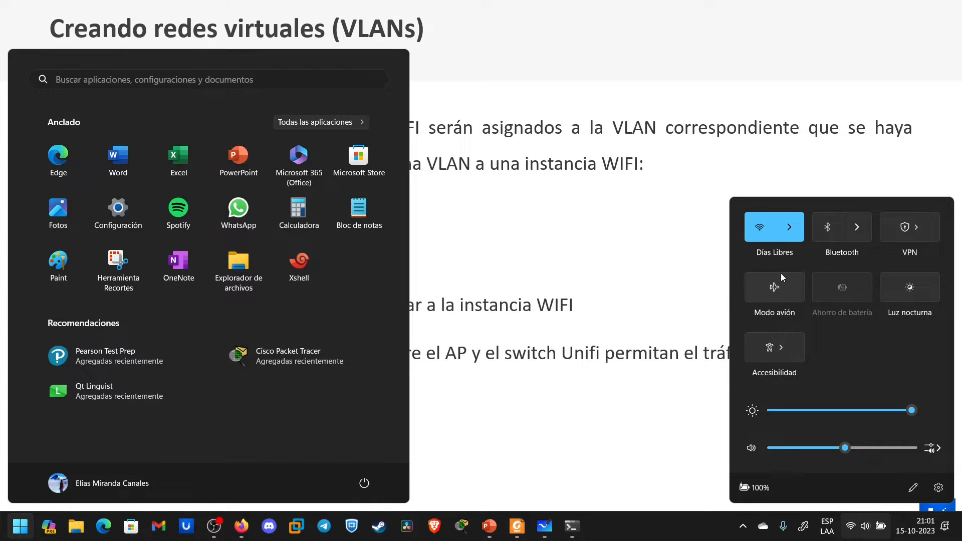
left_click(790, 228)
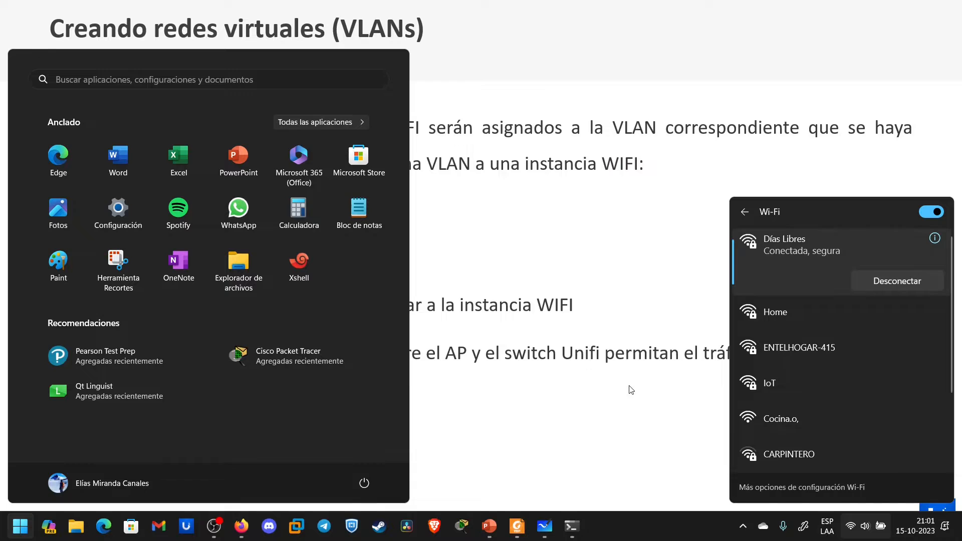
- Return to the Command Prompt and run ipconfig for the Días Libres connection
left_click(572, 526)
key("Return")
key("Return")
key("Return")
key("Return")
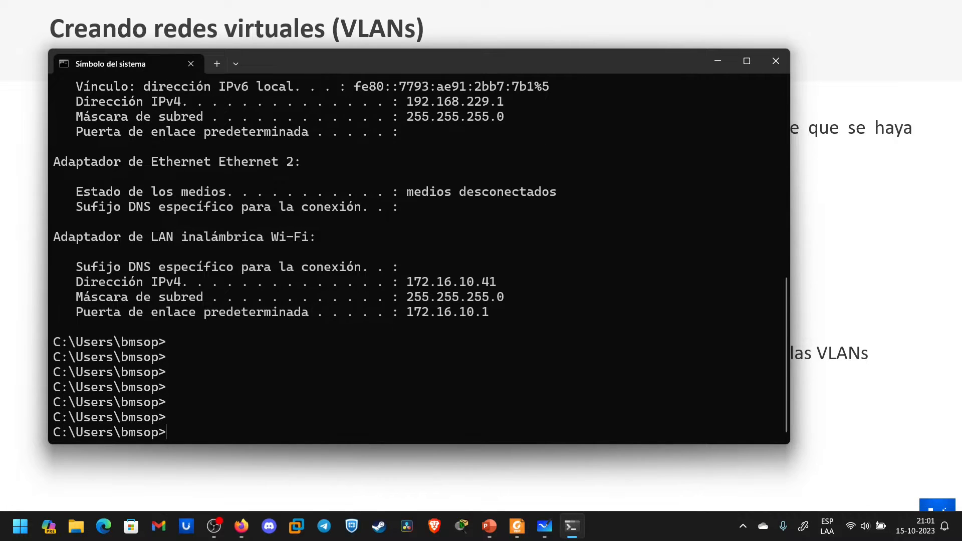
type("ipconfig")
key("Return")
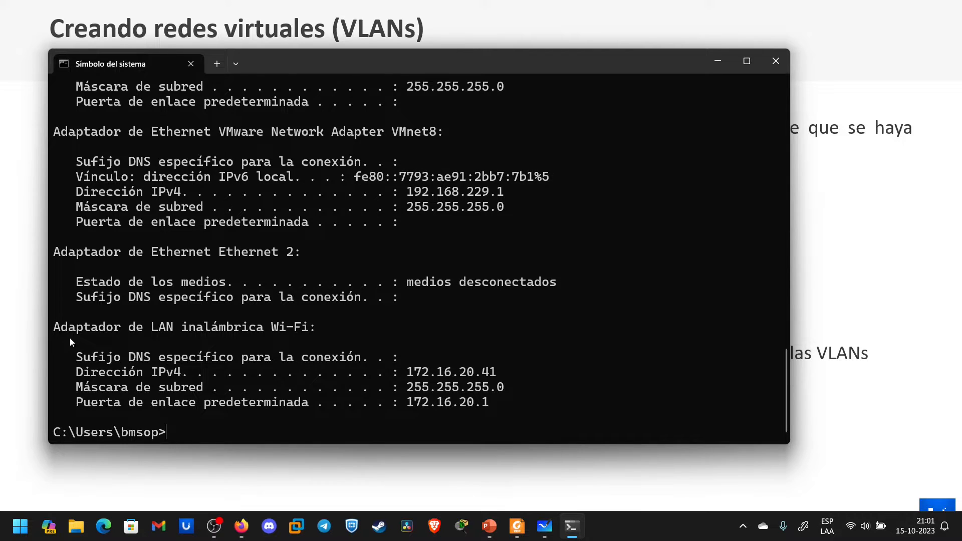
- Highlight the Wi-Fi adapter's IPv4 address and default gateway on Días Libres to check its subnet
left_click_drag(53, 327, 771, 411)
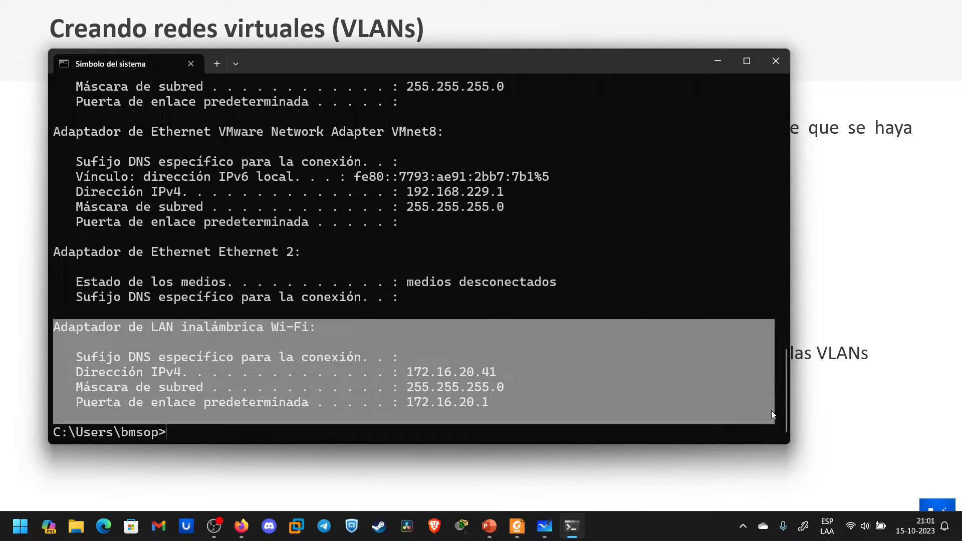
left_click(467, 401)
left_click_drag(408, 376, 495, 376)
double_click(465, 376)
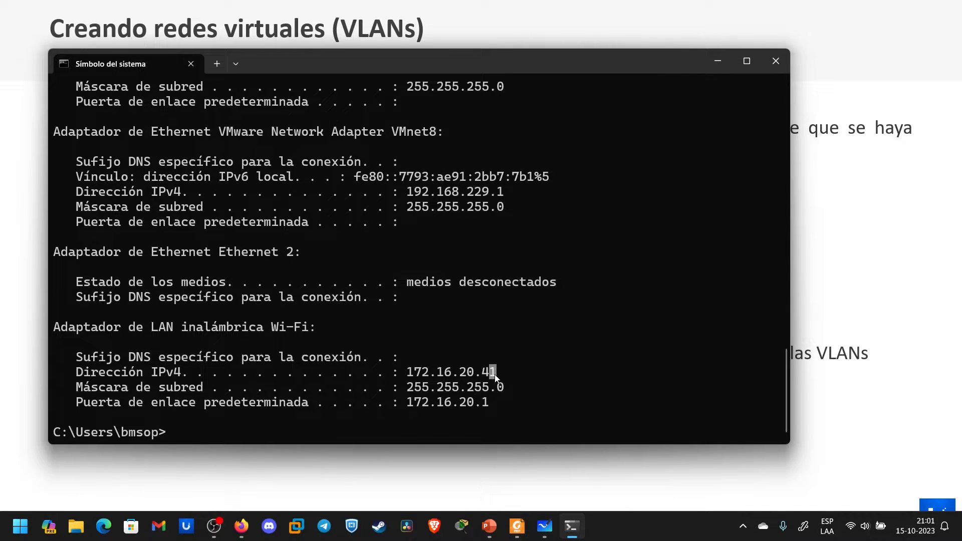
left_click(480, 404)
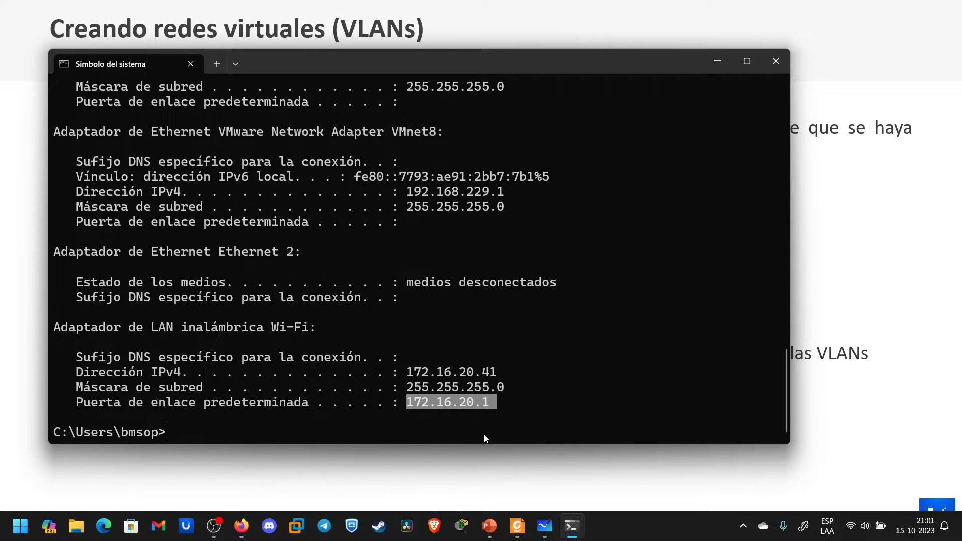
- Connect the computer to the IoT WiFi with automatic connection enabled, entering its network security key
left_click(865, 527)
left_click(802, 233)
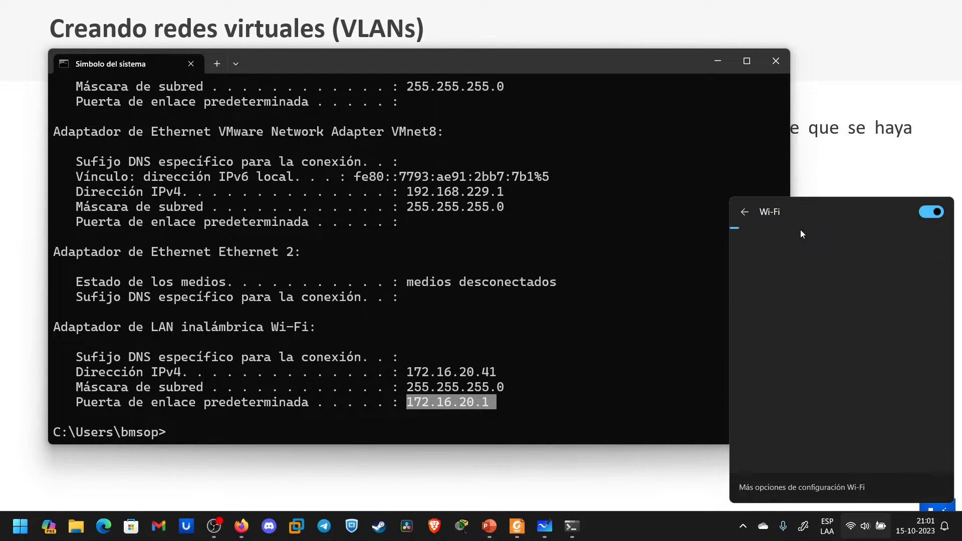
left_click(826, 387)
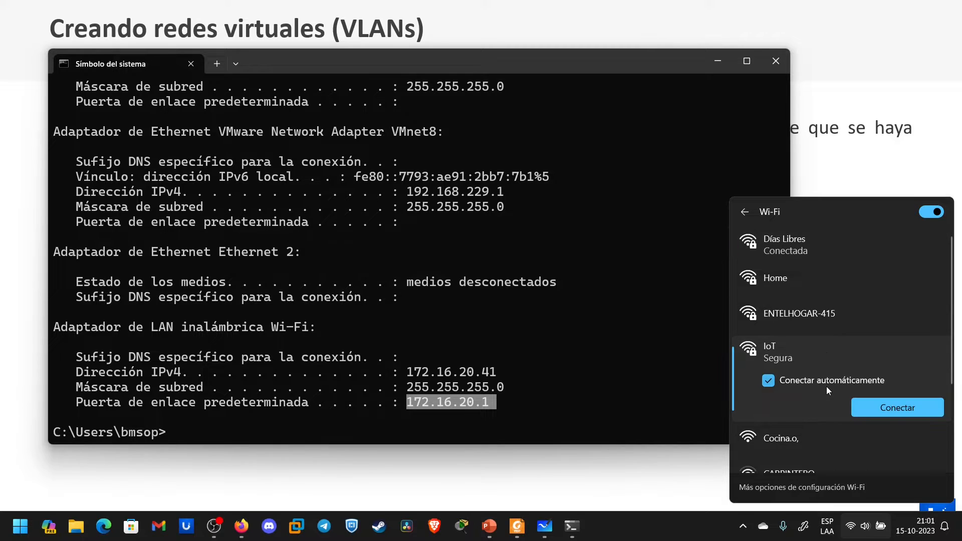
left_click(882, 407)
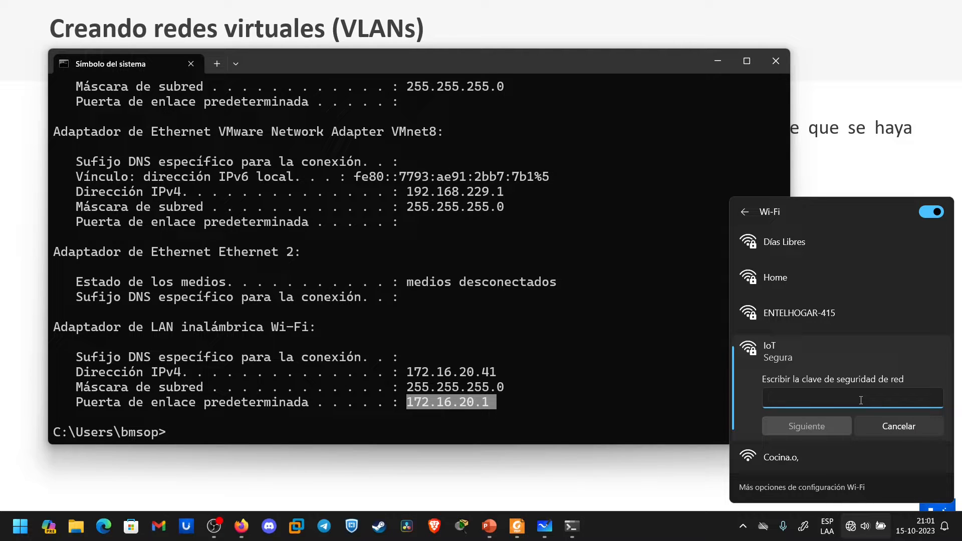
type("********")
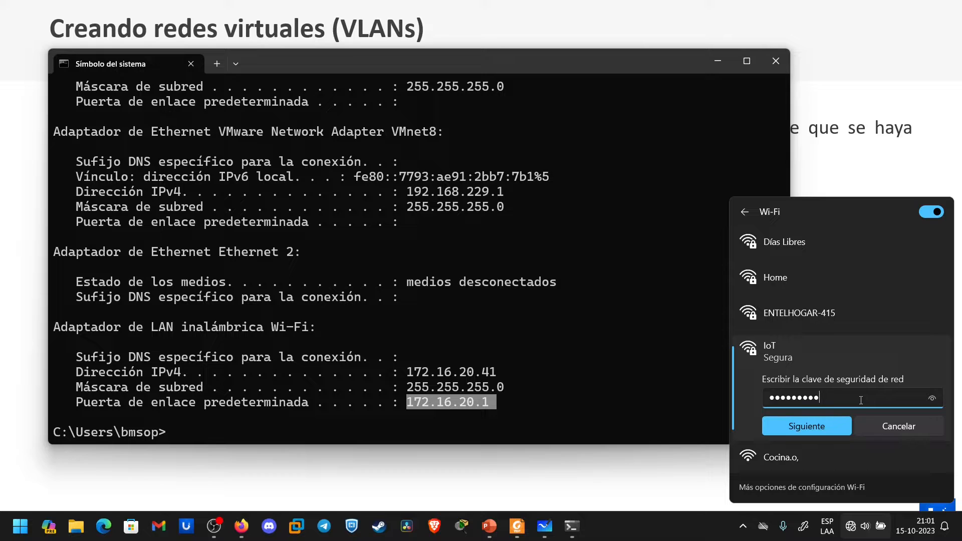
key("Return")
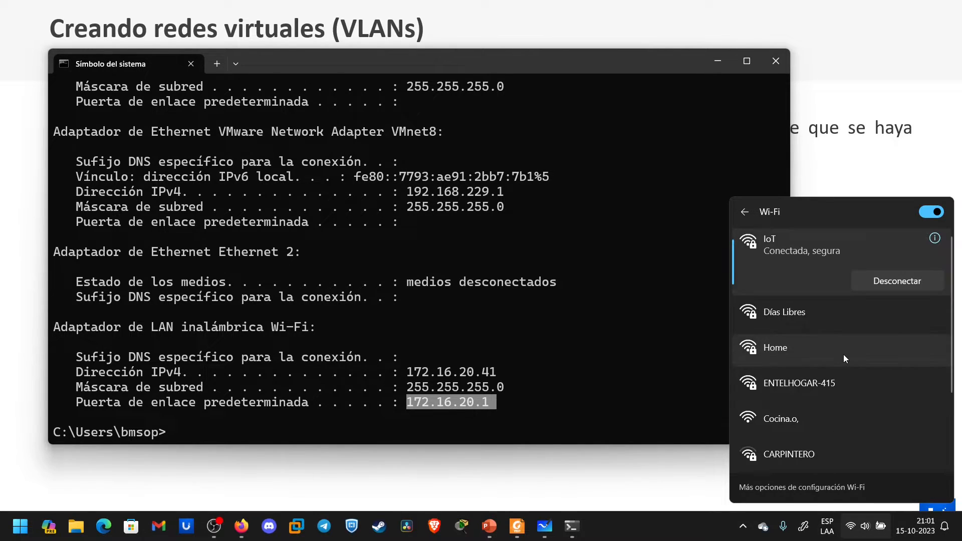
- Return to the Command Prompt and run ipconfig for the IoT connection
left_click(606, 364)
key("Return")
key("Return")
type("ipconfig")
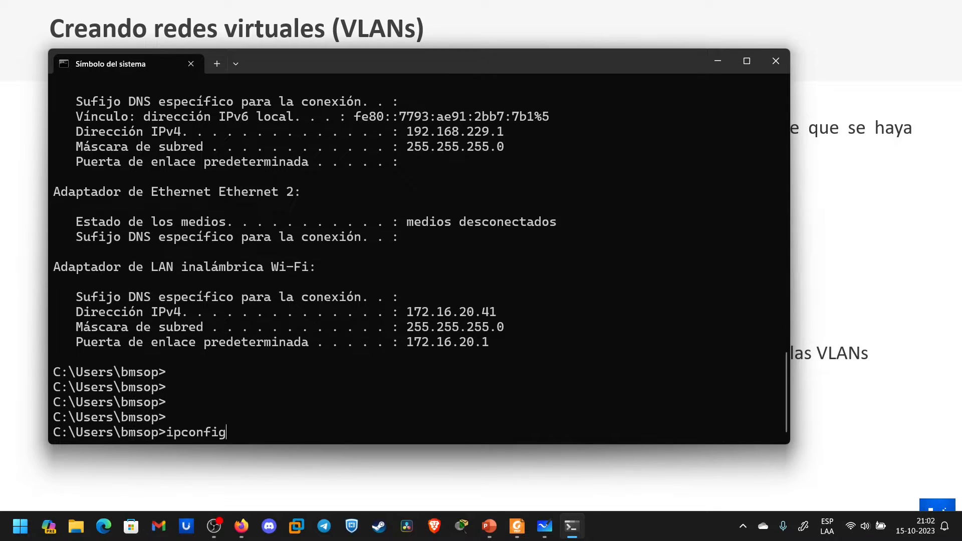
key("Return")
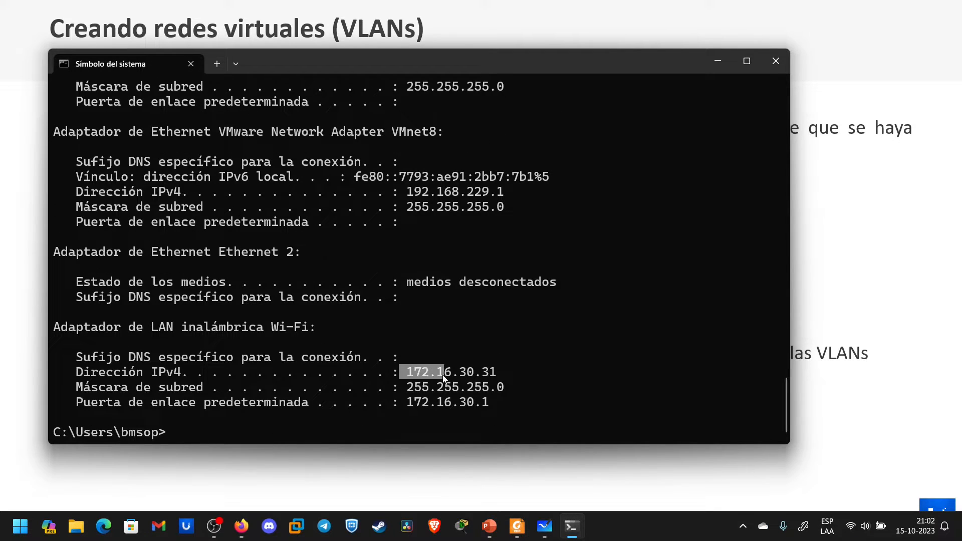
- Highlight the Wi-Fi adapter's IPv4 address, subnet mask and gateway on IoT, and add blank prompt lines below the output
left_click_drag(443, 375, 497, 375)
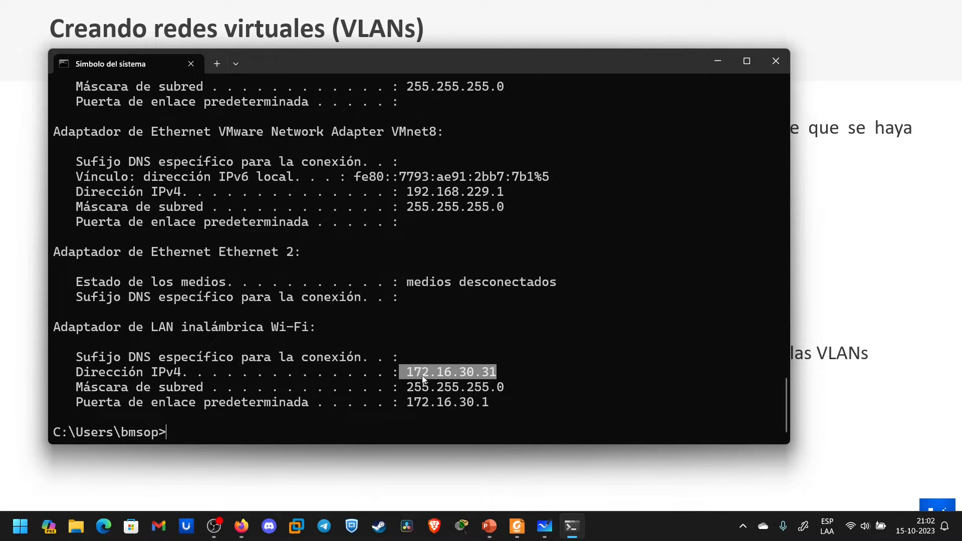
left_click(505, 385)
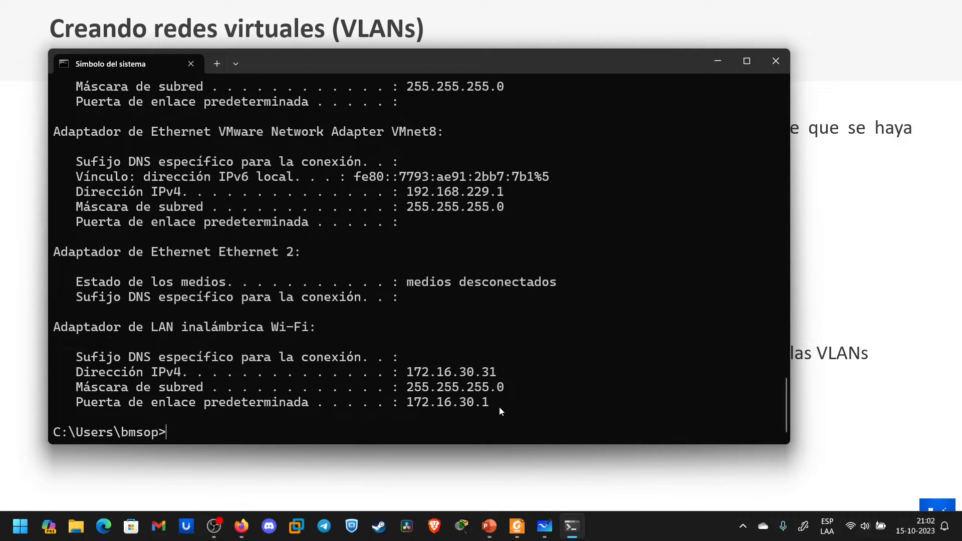
left_click_drag(500, 407, 77, 371)
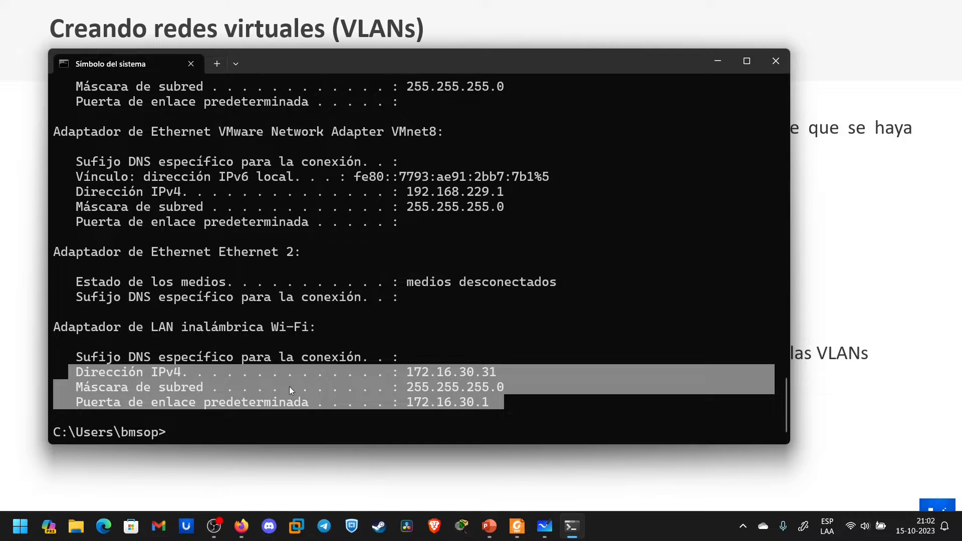
key("ctrl+c")
key("Return")
key("Return")
key("Return")
key("Return")
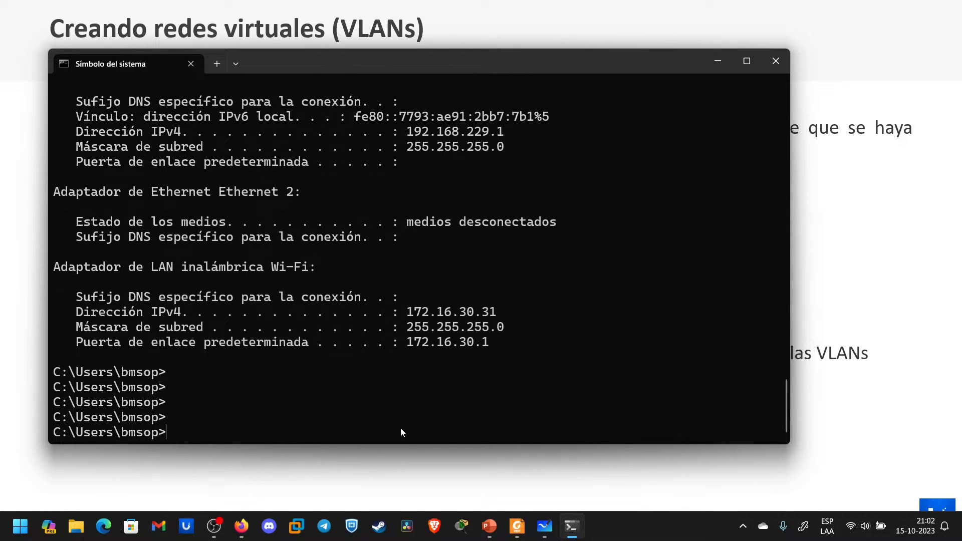
- Close the Command Prompt and advance the presentation to the slide on applying a VLAN to a switch port
left_click(777, 61)
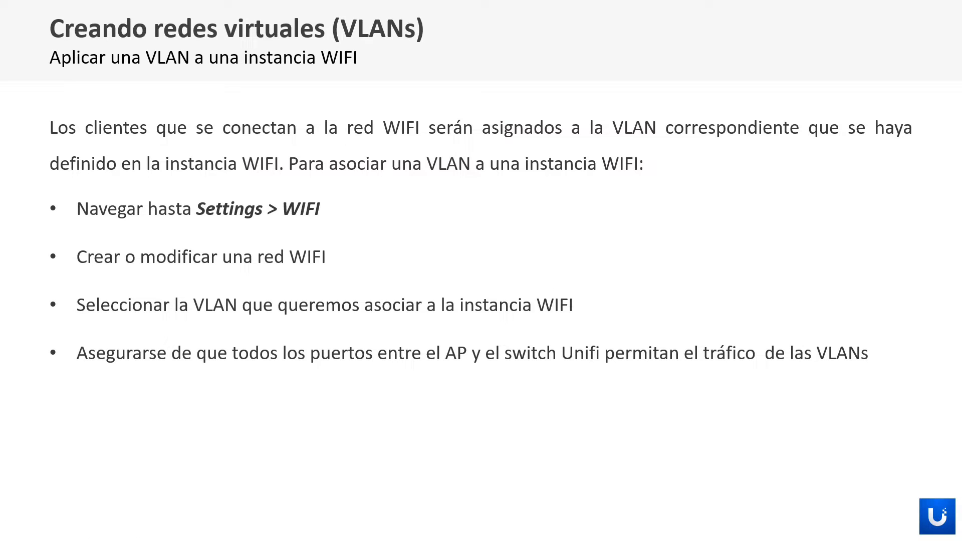
key("Right")
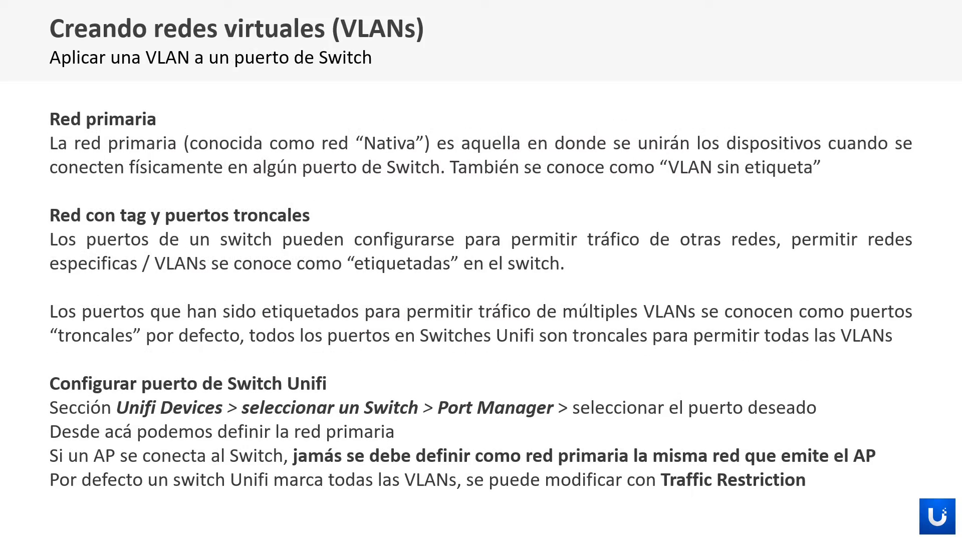
key("Left")
key("Right")
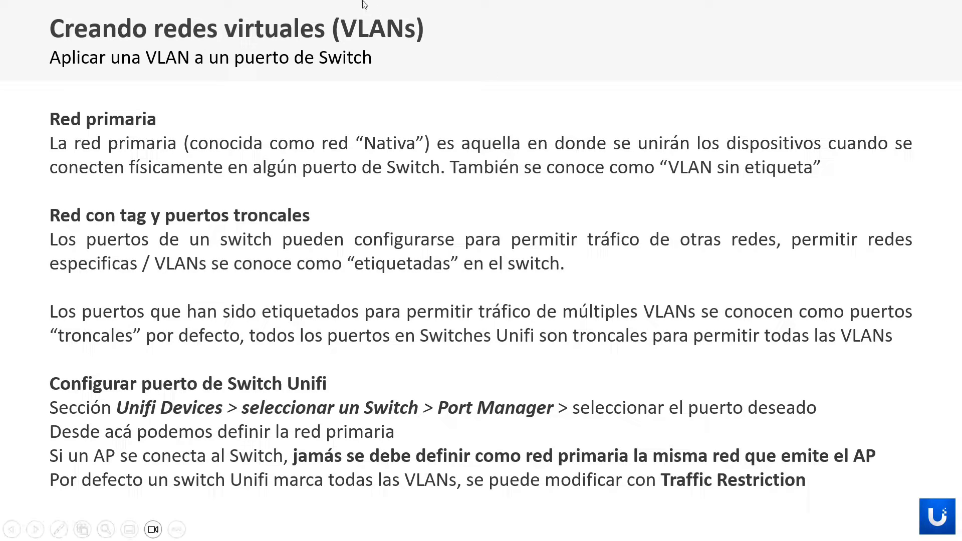
key("super")
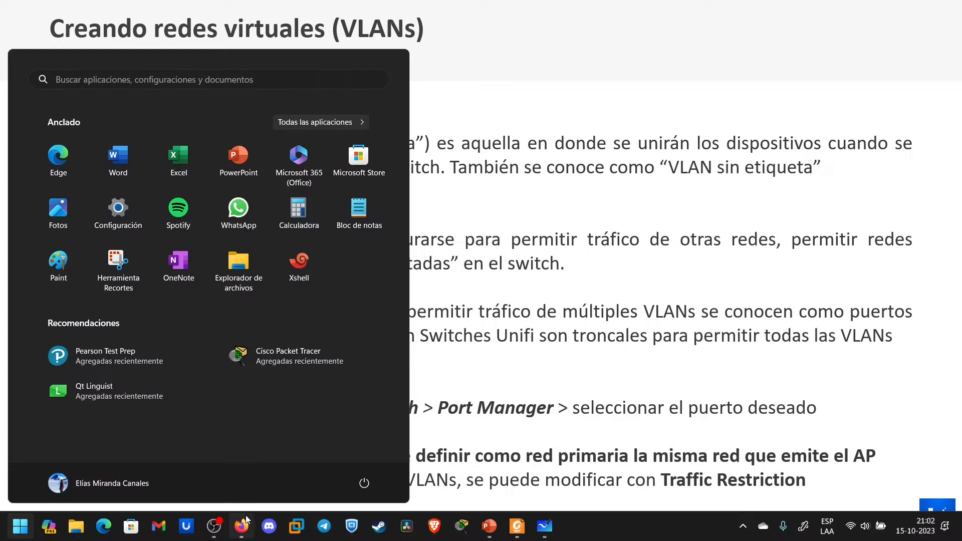
key("Escape")
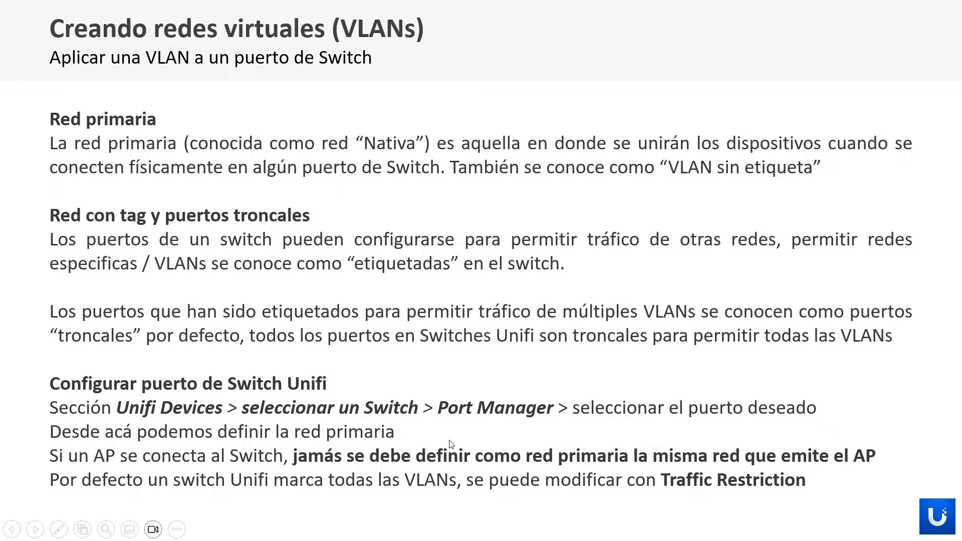
- Switch to Firefox and disconnect the computer from the IoT WiFi, leaving automatic connection turned off
key("super")
left_click(241, 526)
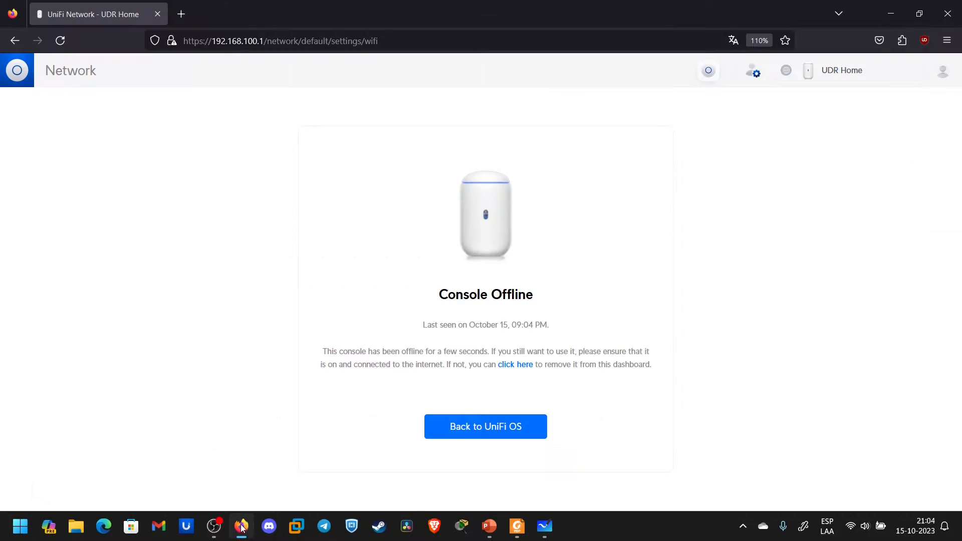
left_click(852, 527)
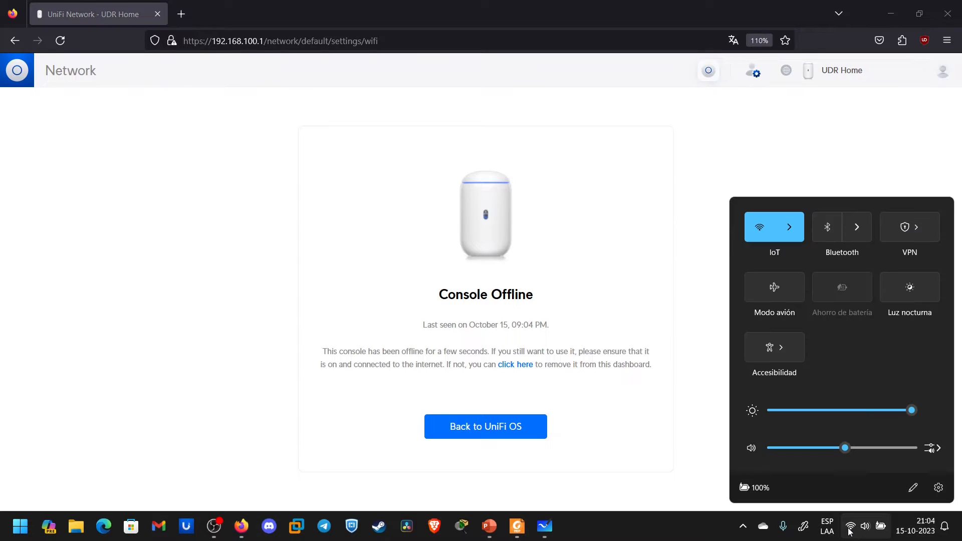
left_click(799, 236)
left_click(879, 281)
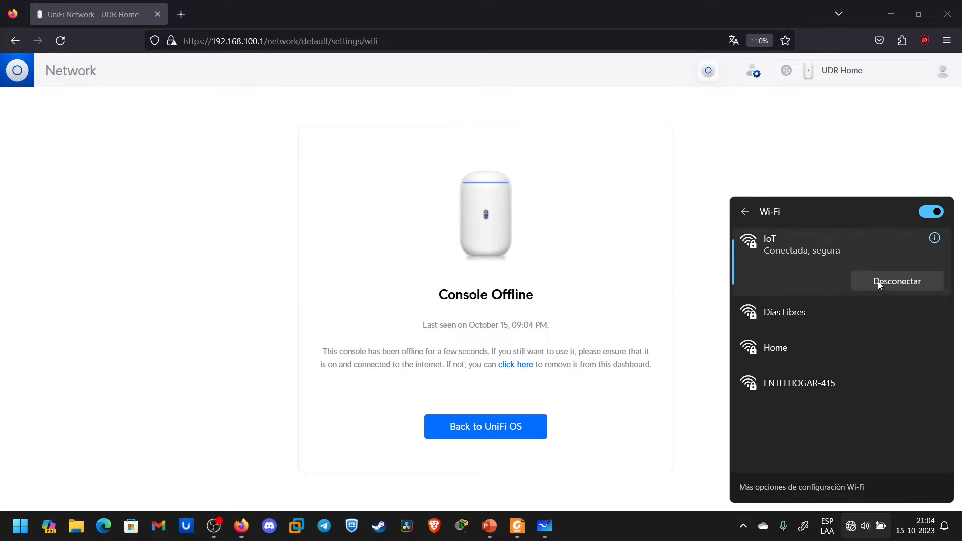
left_click(768, 277)
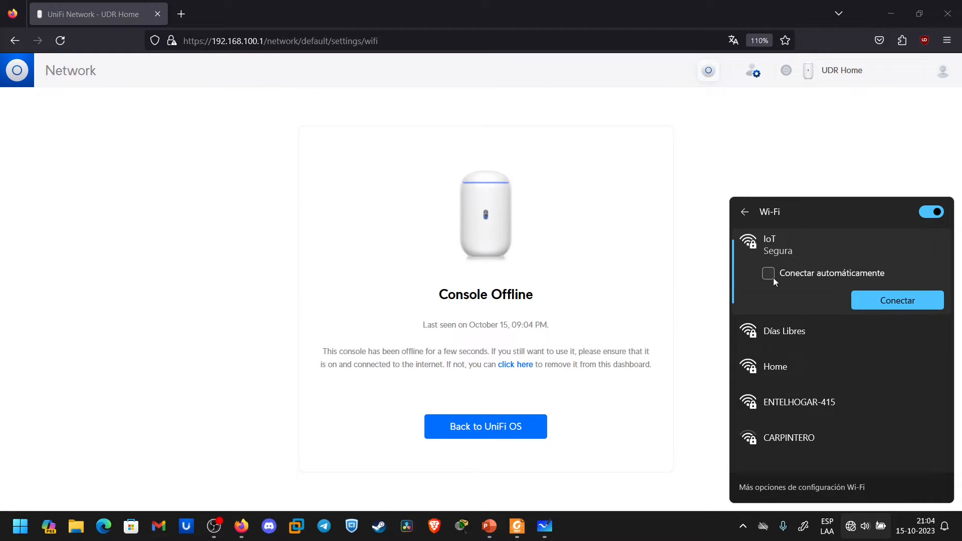
left_click(717, 464)
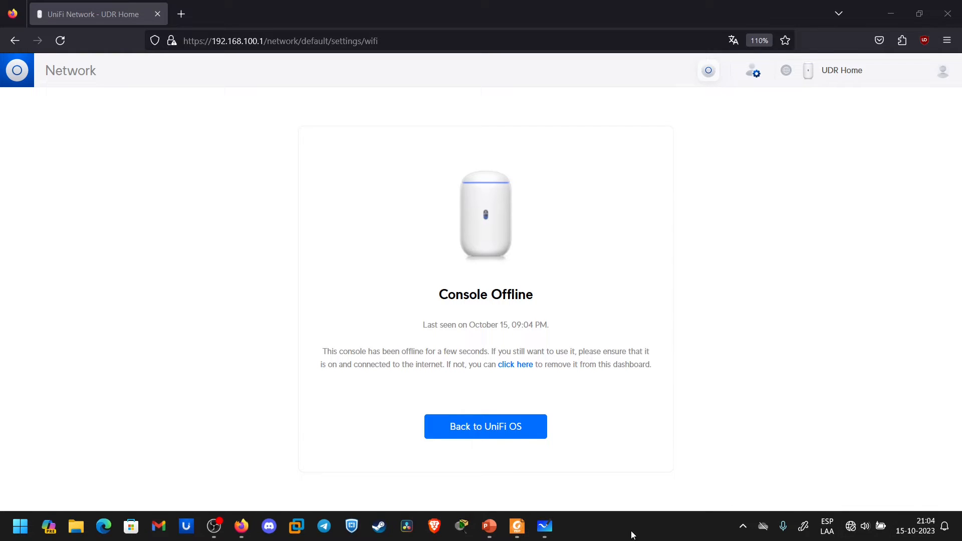
key("super")
type("panko")
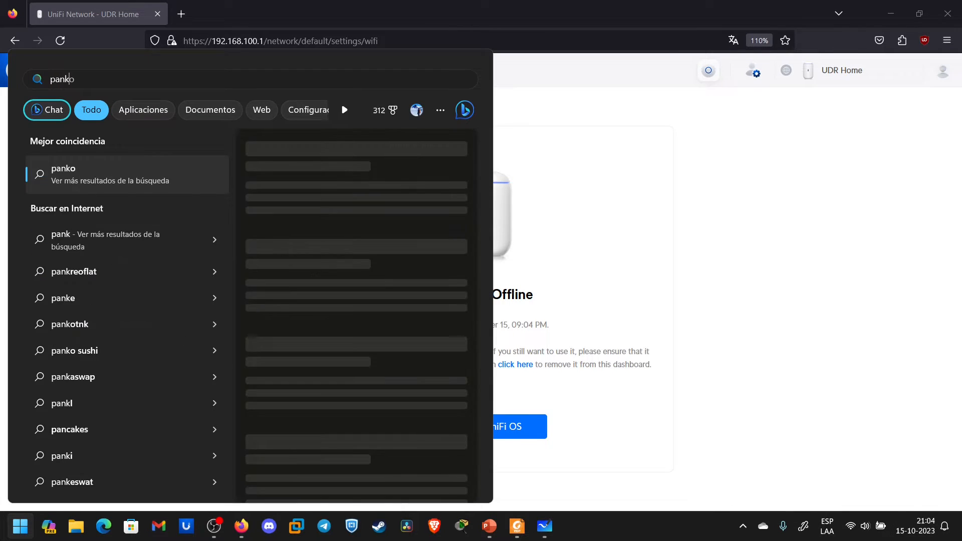
key("Return")
left_click(949, 9)
- Open the Windows Control Panel and go through its network and sharing center to the adapter configuration
left_click(1, 523)
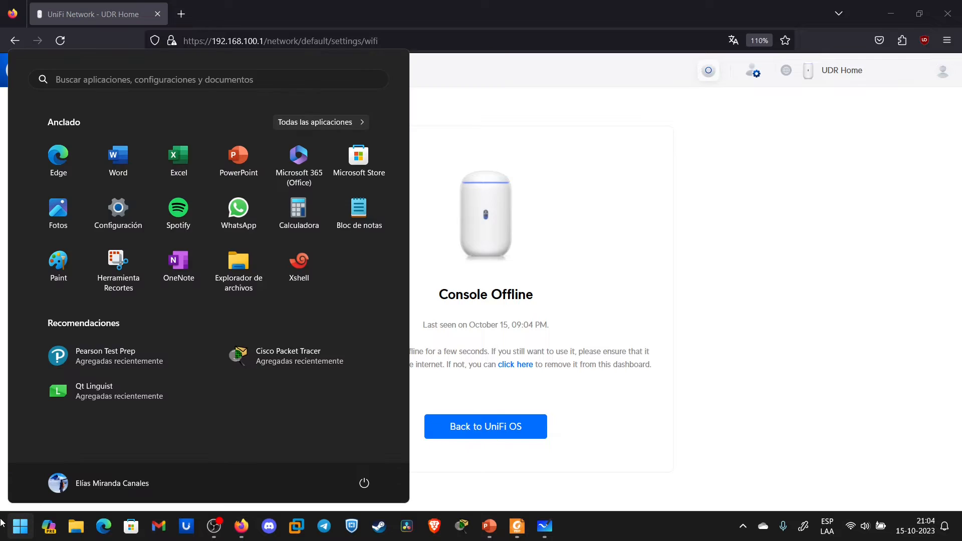
type("panl")
key("Return")
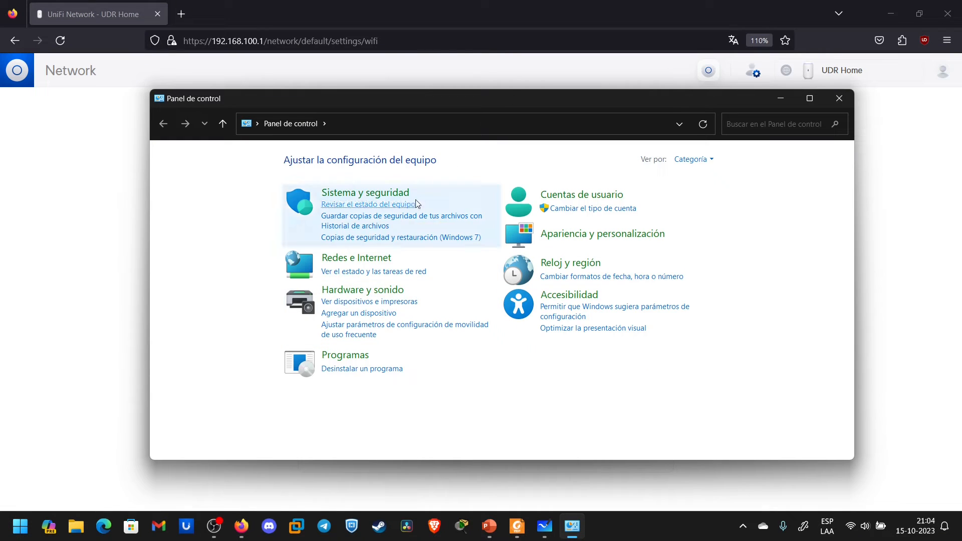
left_click(332, 259)
left_click(349, 163)
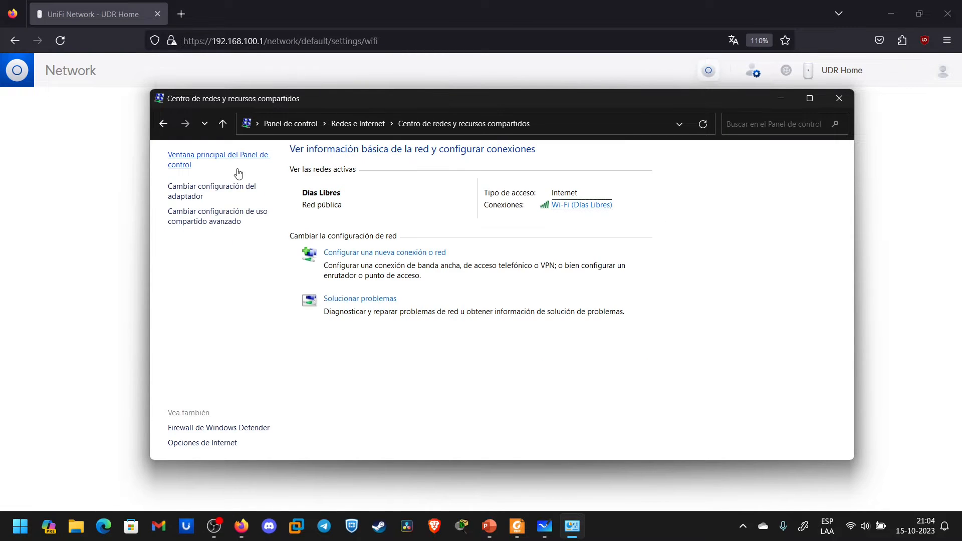
left_click(195, 190)
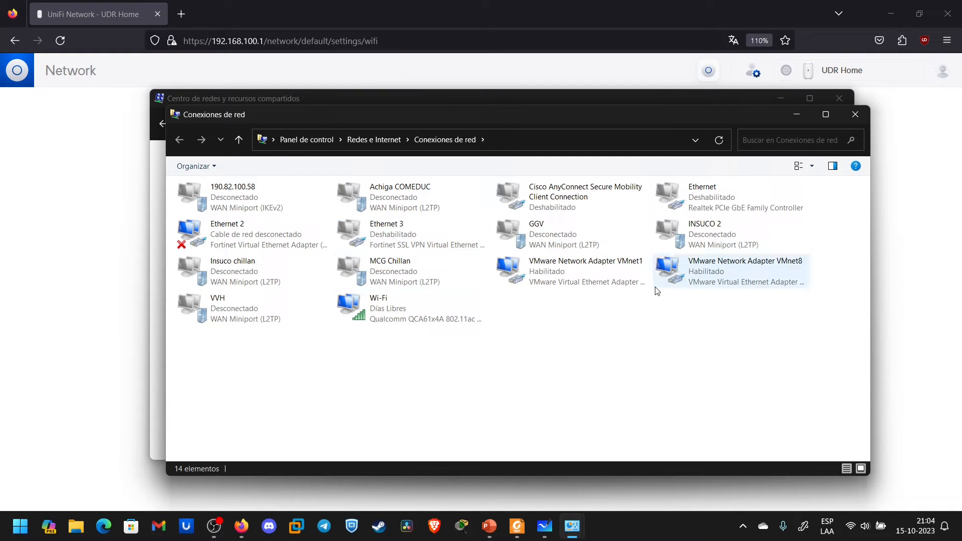
- Enable the Realtek Ethernet adapter, disable the Wi-Fi adapter, and close the network configuration windows
right_click(701, 196)
left_click(733, 204)
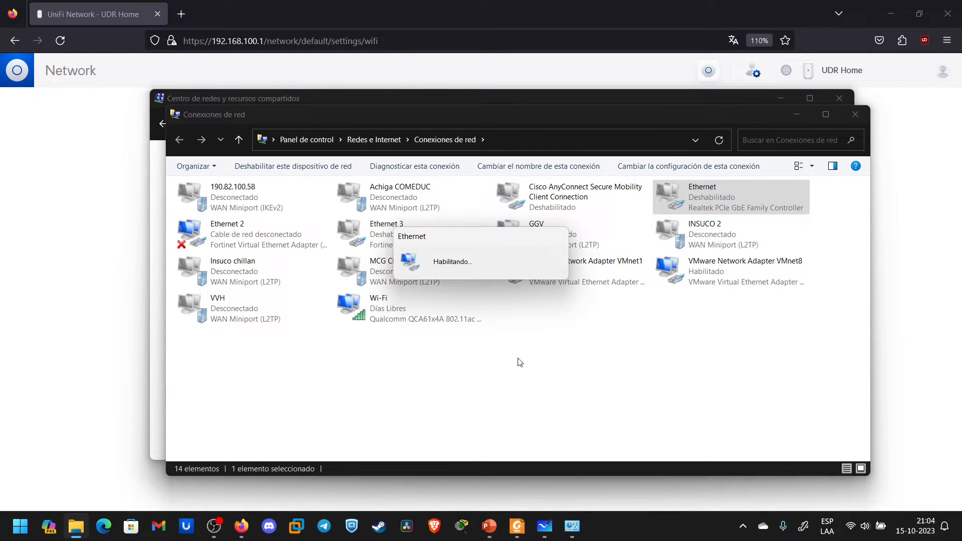
left_click(445, 315)
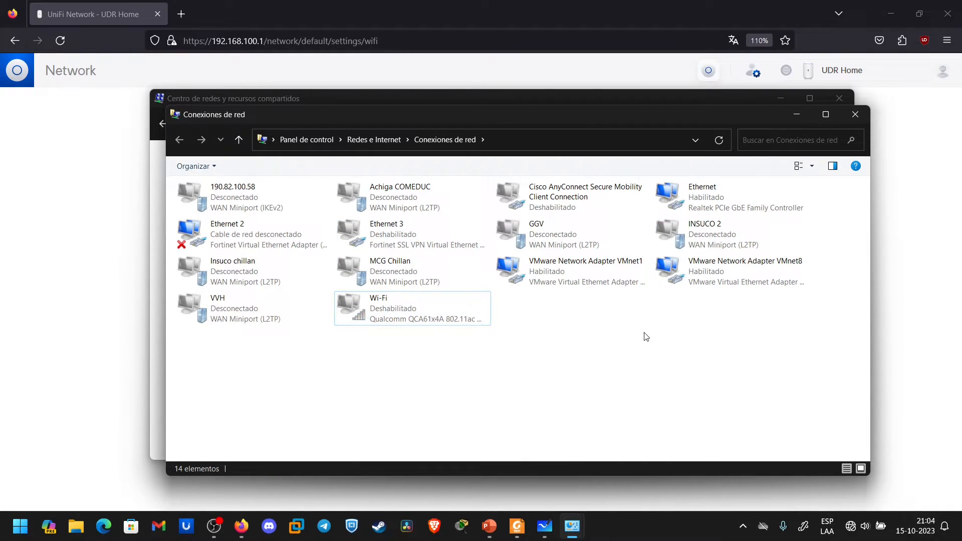
left_click(856, 117)
left_click(841, 99)
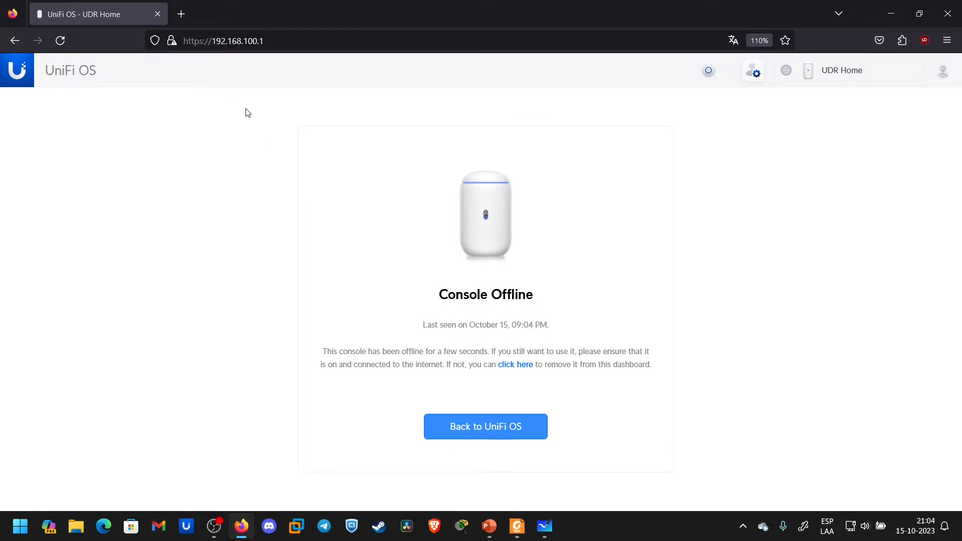
- Reload the UniFi console at 192.168.100.1 and open its Network application
left_click(286, 41)
key("Return")
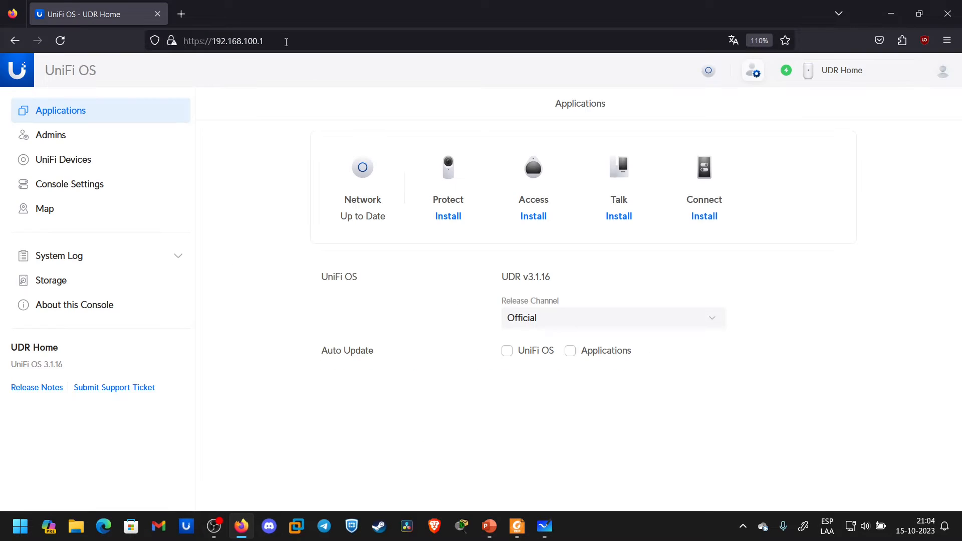
left_click(362, 168)
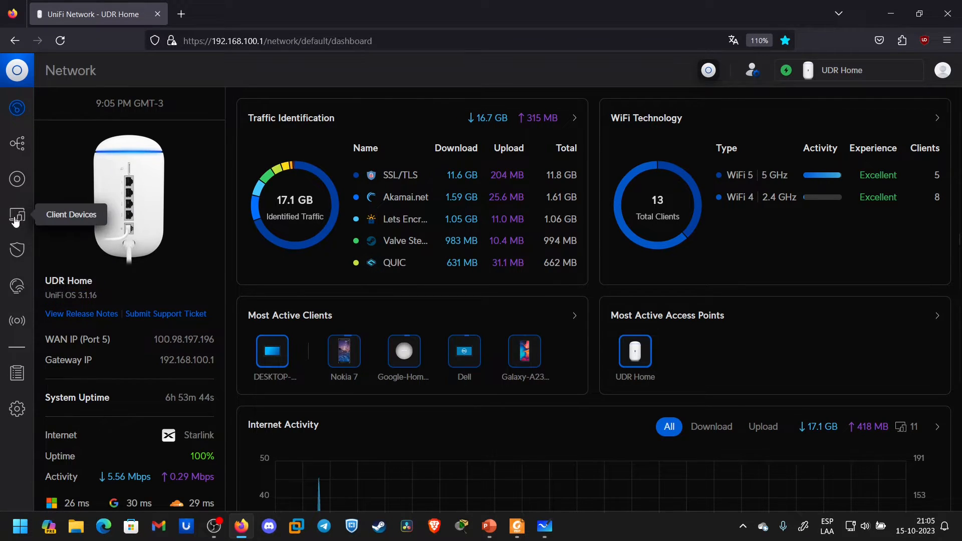
- Select the UDR Home device in the UniFi device list and open its Port Manager
left_click(17, 179)
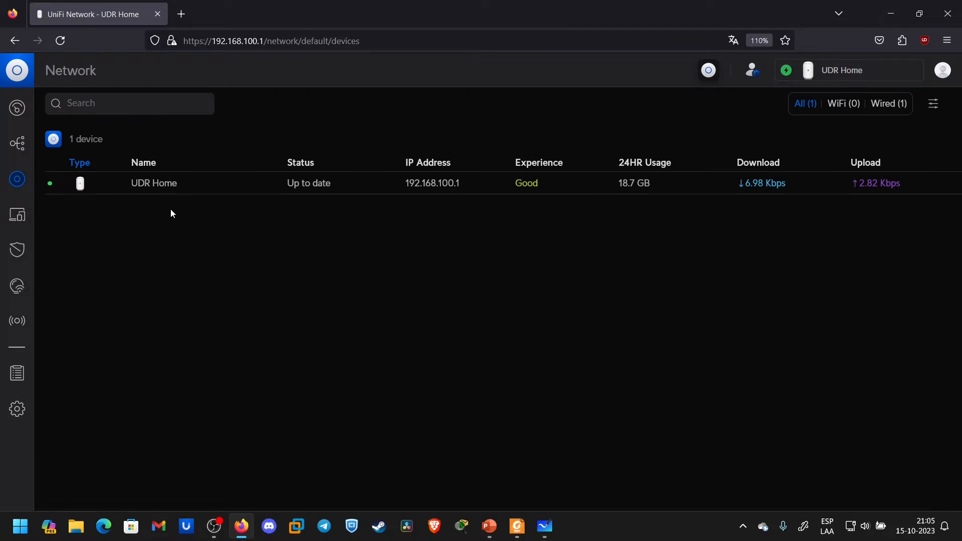
left_click(444, 191)
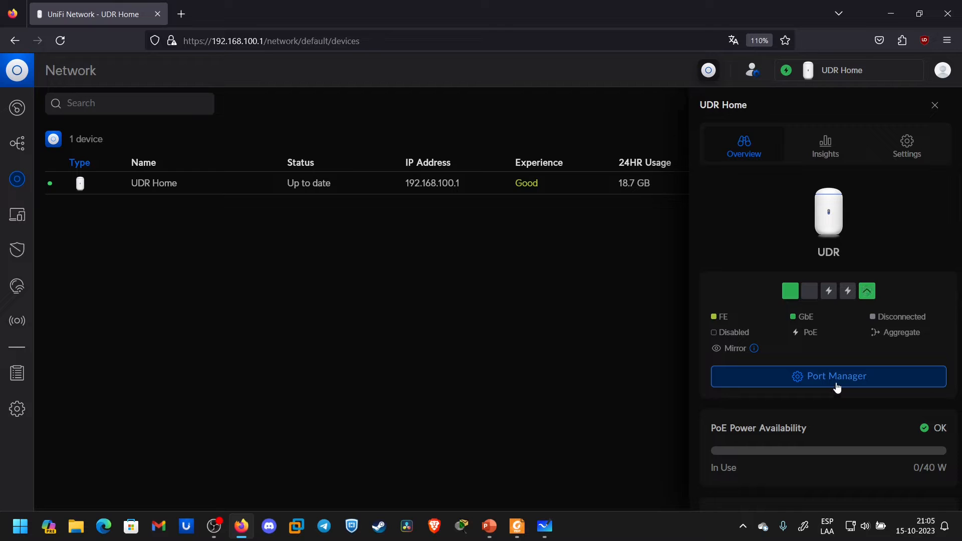
left_click(935, 105)
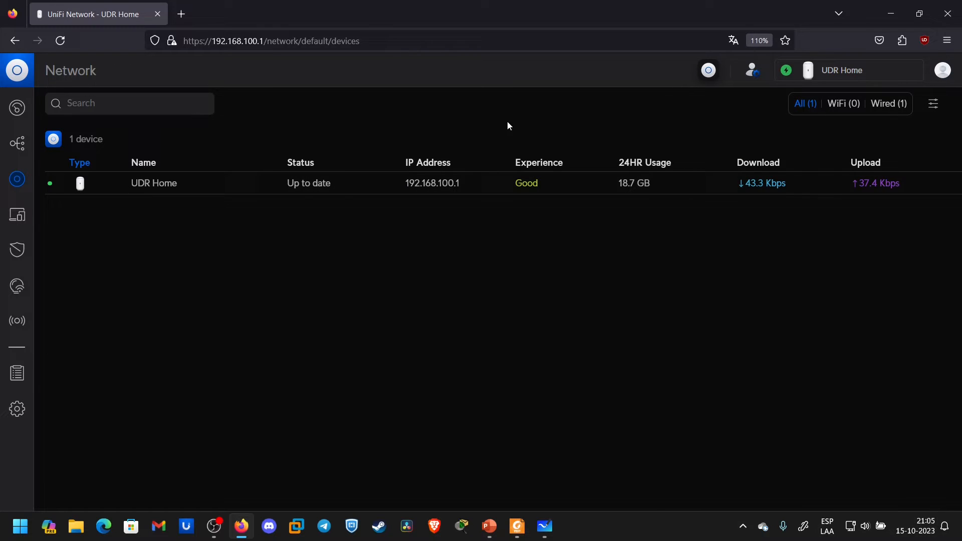
left_click(187, 189)
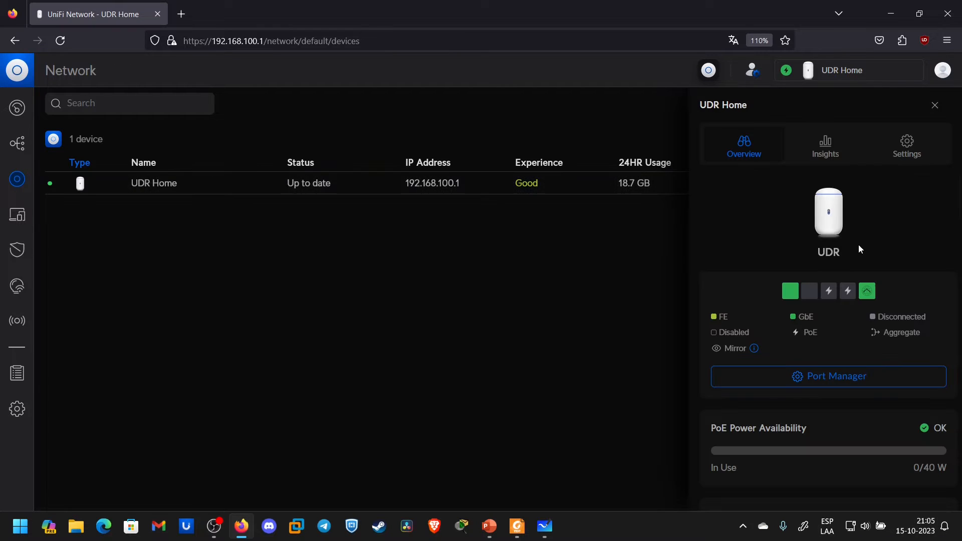
left_click(834, 379)
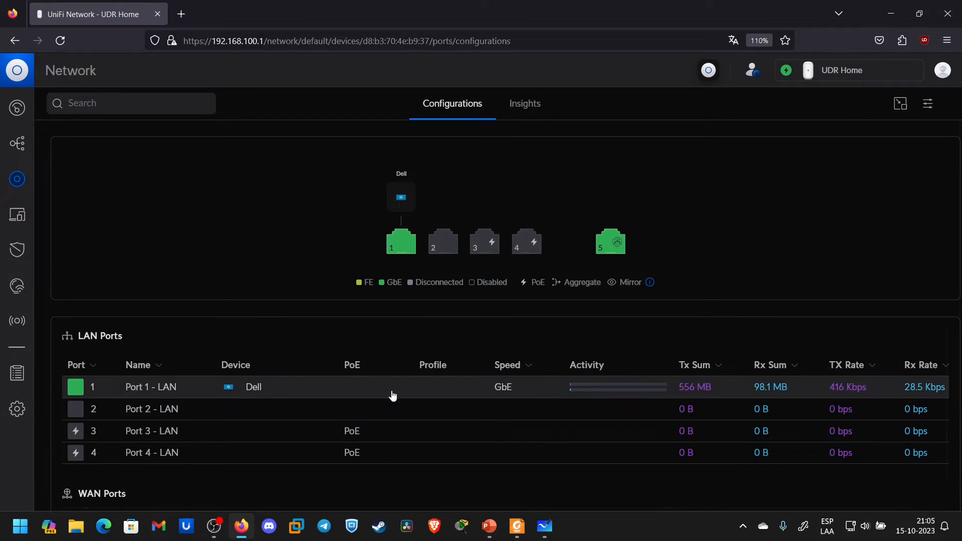
- Open the configuration of LAN Port 1, where the Dell is connected, and review its name, state, network and advanced settings
scroll(320, 391, "down", 1)
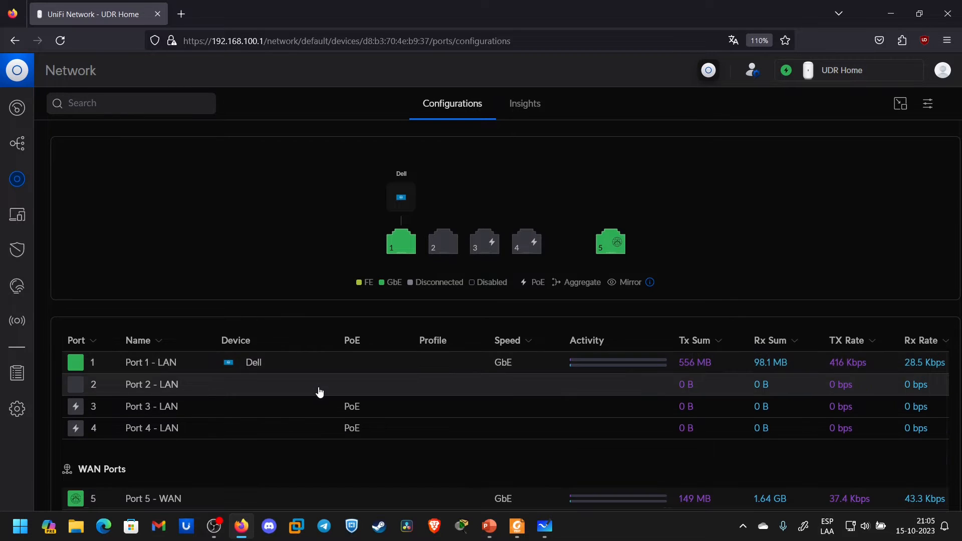
scroll(320, 391, "up", 1)
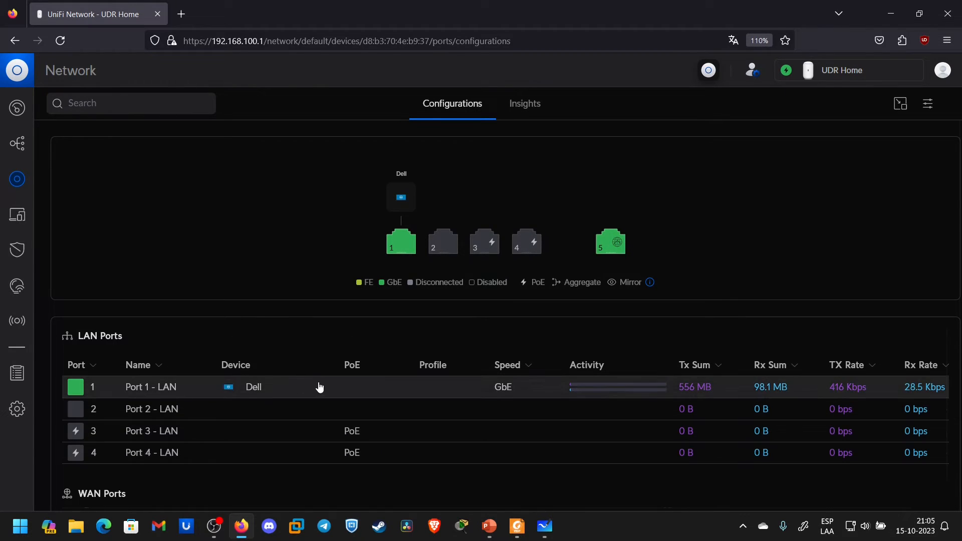
left_click(315, 391)
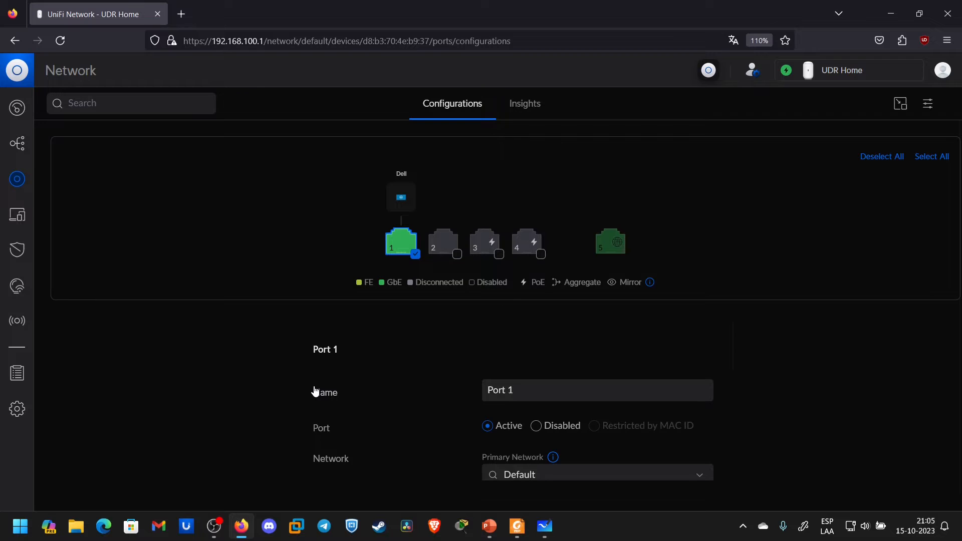
scroll(395, 389, "down", 2)
left_click_drag(527, 337, 456, 338)
left_click(447, 364)
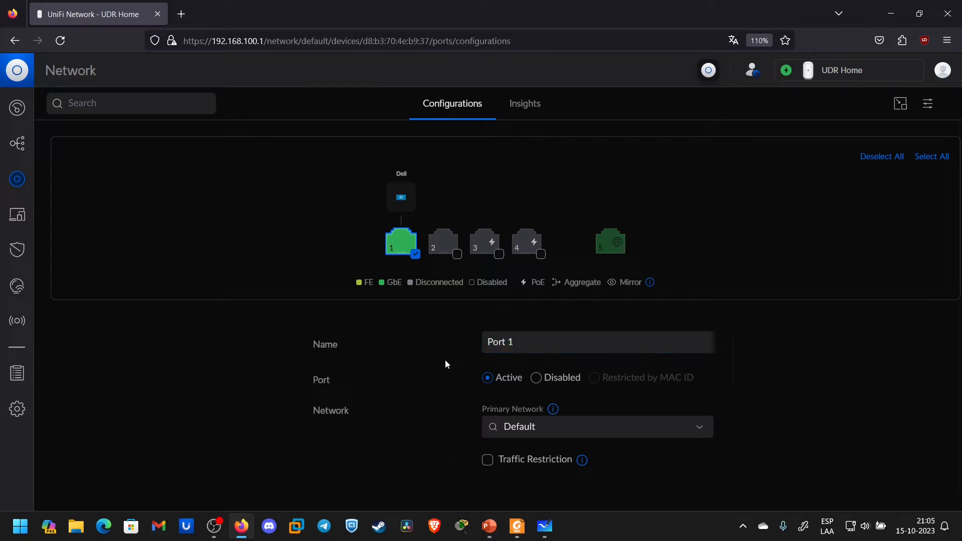
scroll(424, 389, "down", 2)
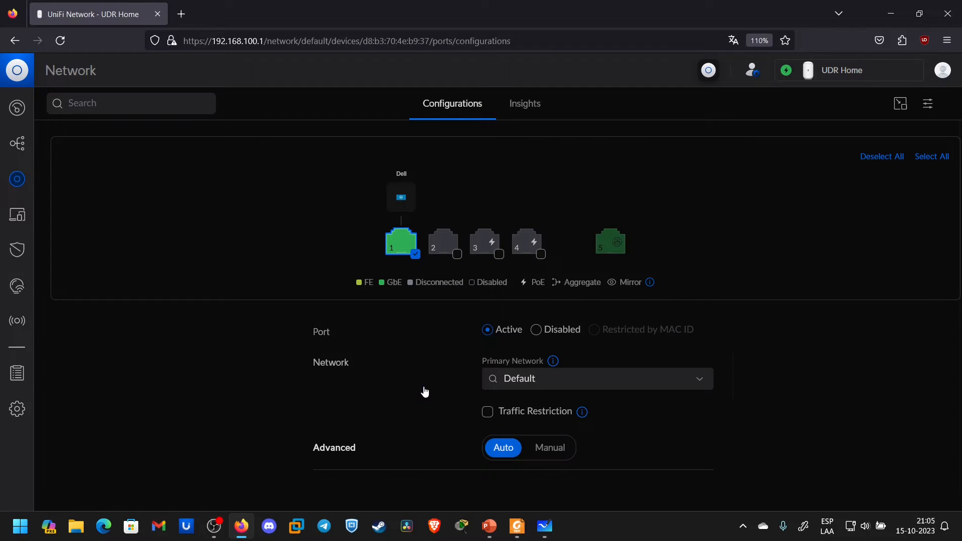
scroll(511, 371, "down", 4)
scroll(507, 370, "up", 4)
- Examine the networks available as Port 1's Primary Network and keep Default selected
mouse_move(558, 371)
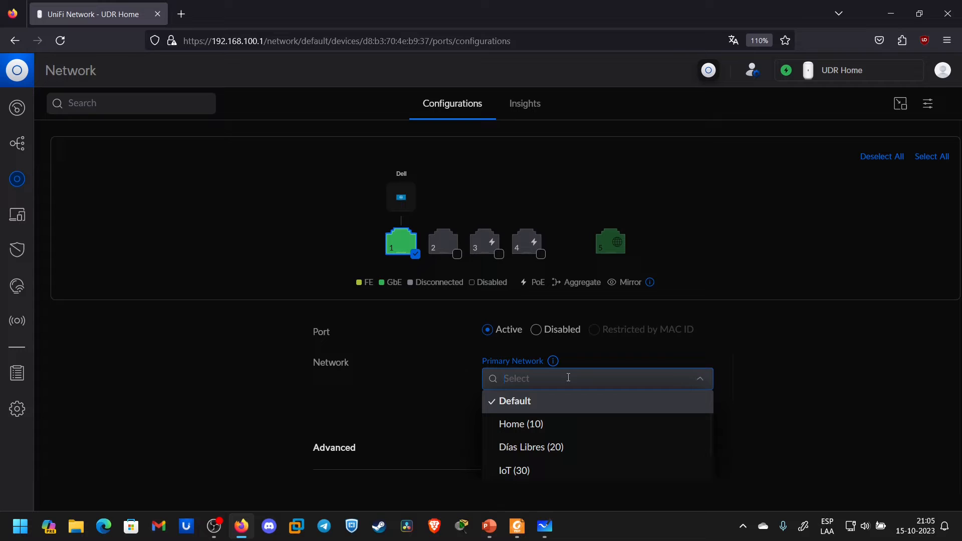
left_click(551, 402)
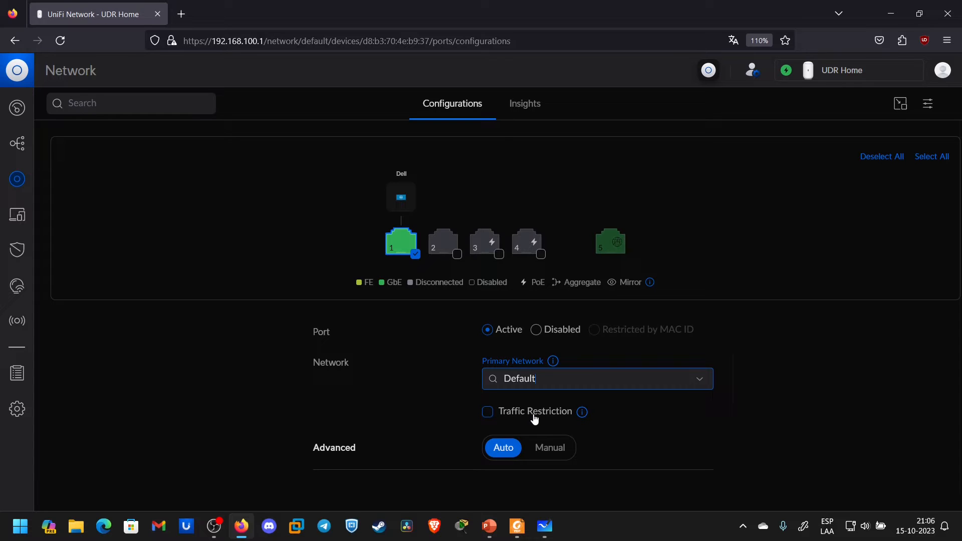
left_click(570, 381)
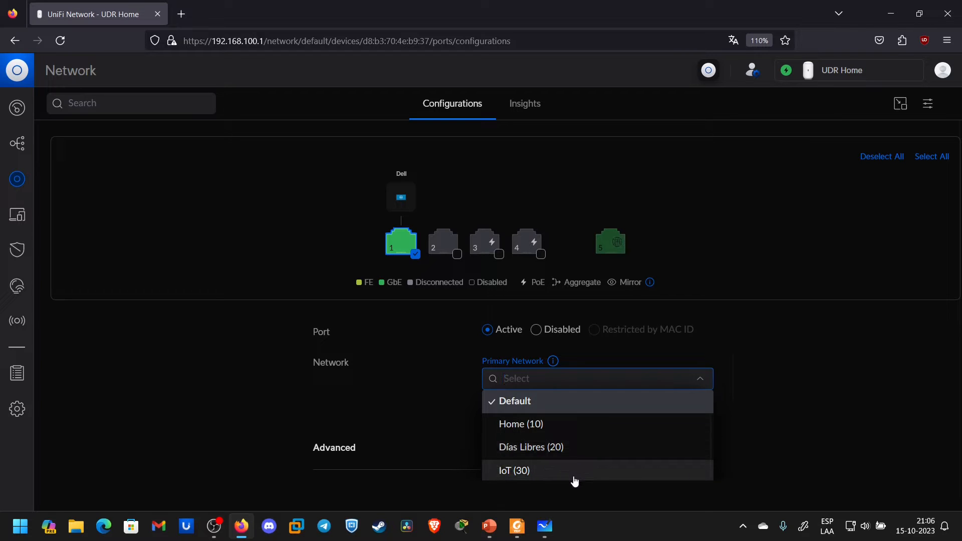
left_click(795, 419)
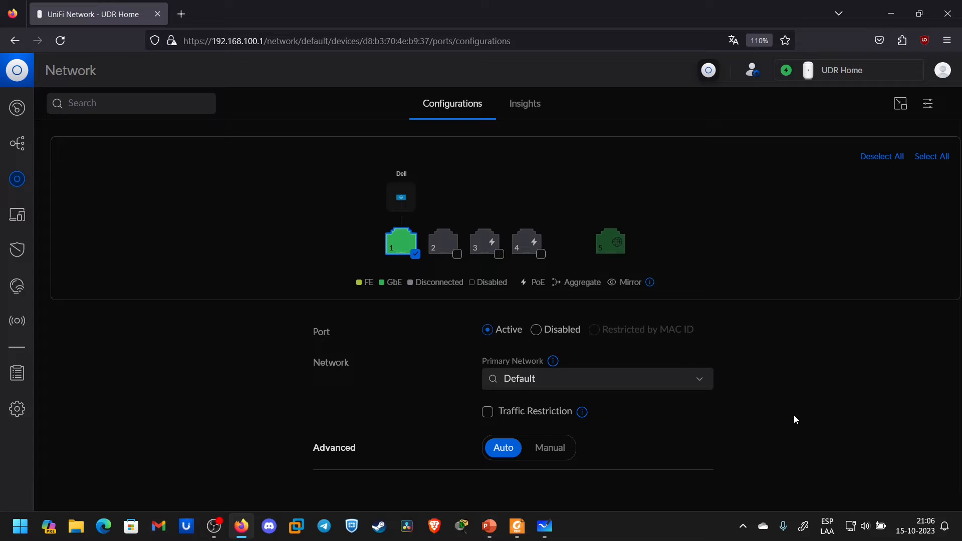
- Deselect Port 1 and inspect the network settings of Port 2 and then Port 3
left_click(412, 252)
left_click(445, 250)
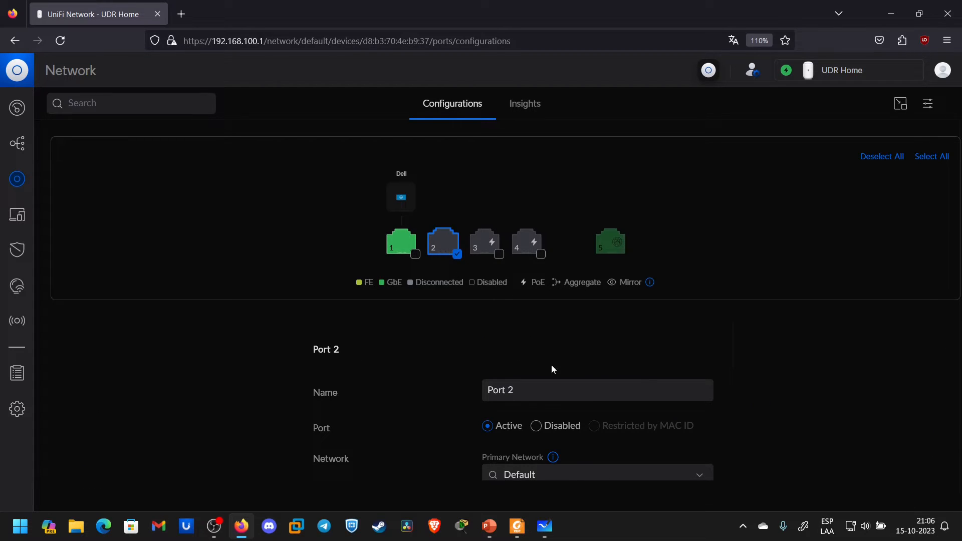
scroll(554, 367, "down", 2)
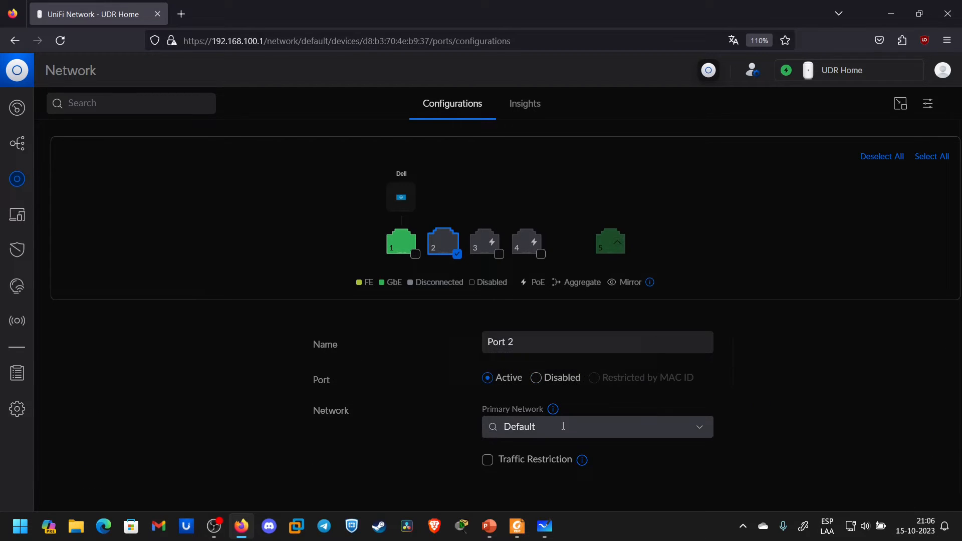
left_click(444, 246)
left_click(485, 246)
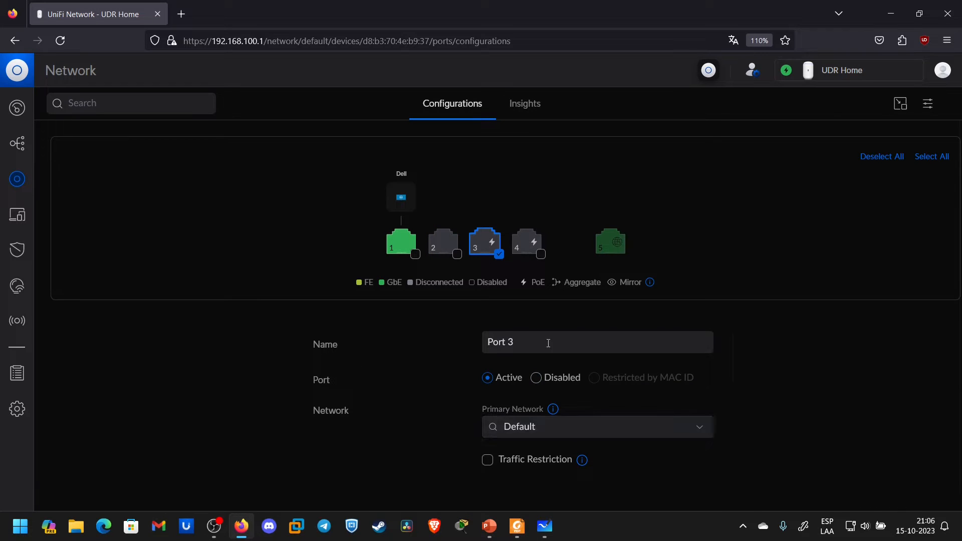
- Deselect Port 3, inspect the network and PoE settings of Port 4, and deselect it
left_click(485, 245)
left_click(527, 246)
scroll(580, 380, "down", 4)
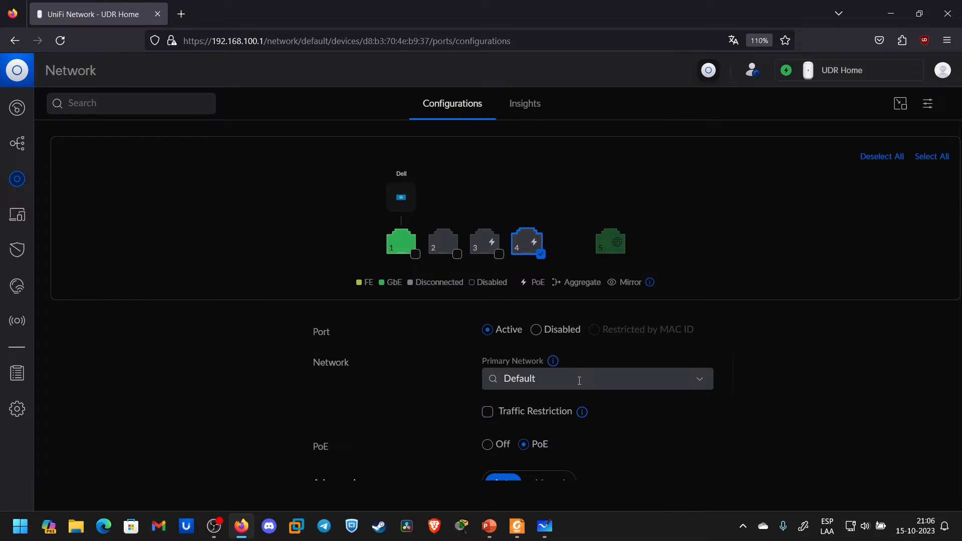
scroll(578, 379, "up", 4)
left_click(521, 243)
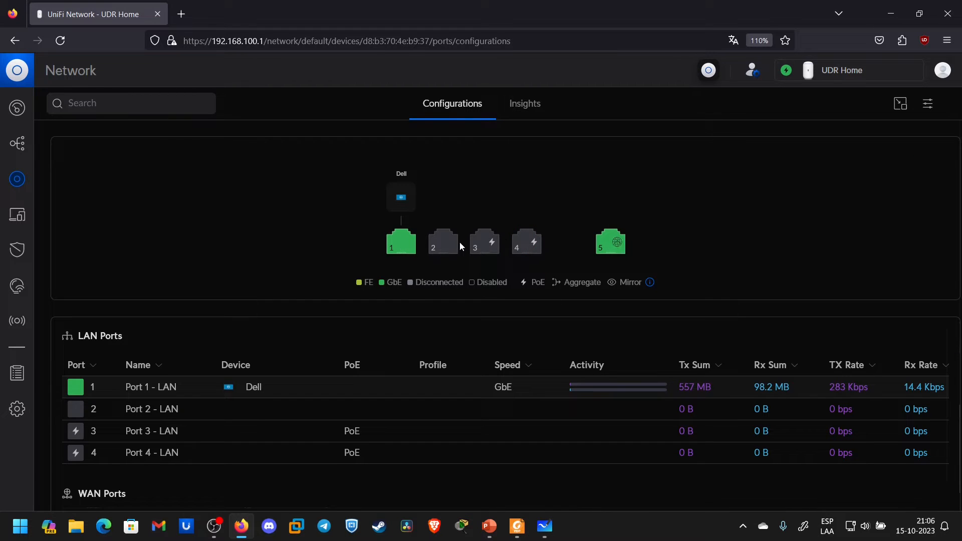
- Examine the networks offered as Port 2's Primary Network, keep Default selected, and deselect the port
left_click(437, 245)
scroll(555, 435, "down", 1)
scroll(555, 435, "down", 1)
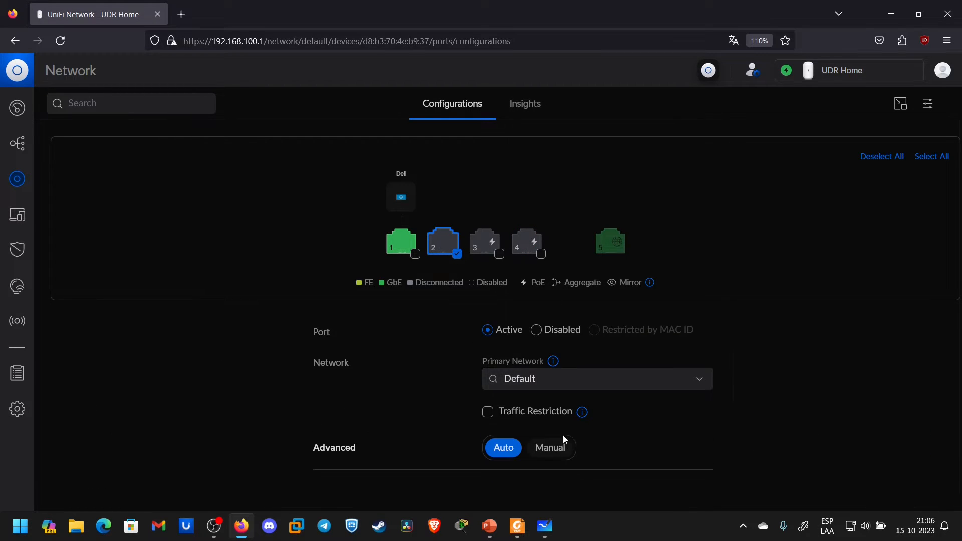
left_click(593, 380)
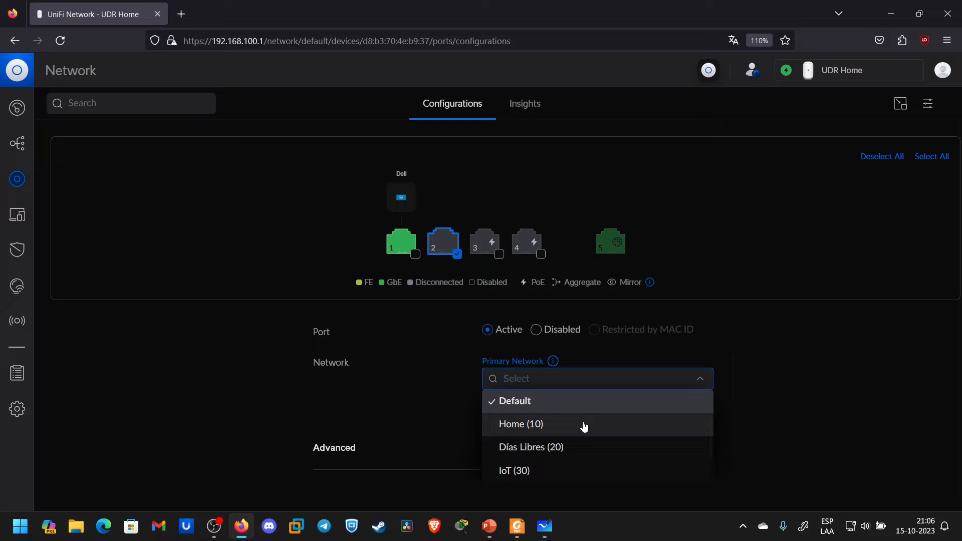
left_click(766, 428)
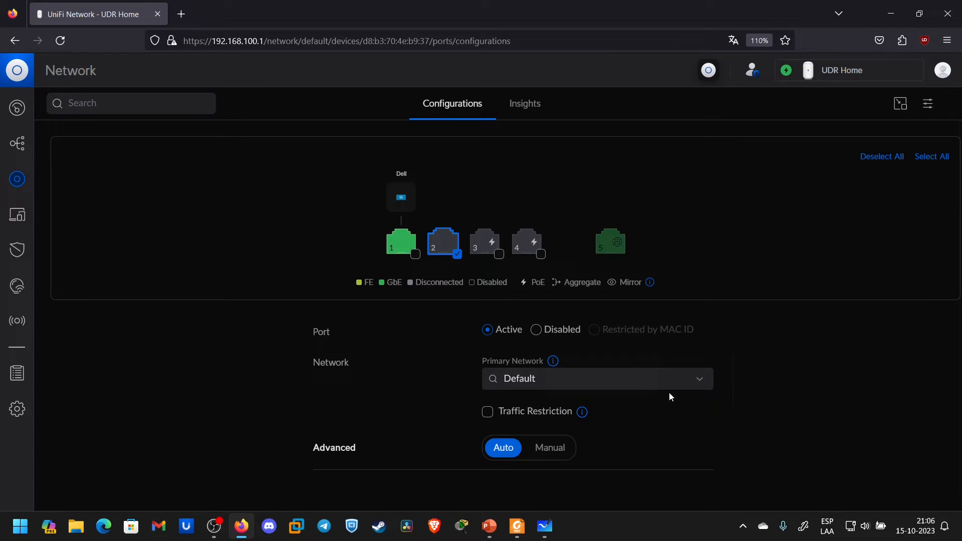
left_click(446, 251)
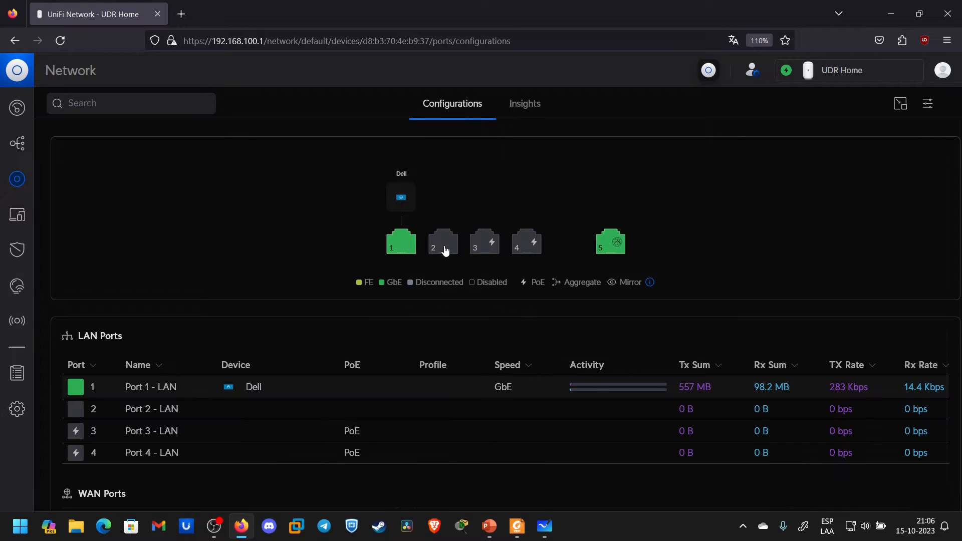
- Review Port 1's Primary Network choices and Traffic Restriction option without changing them, and deselect the port
left_click(407, 250)
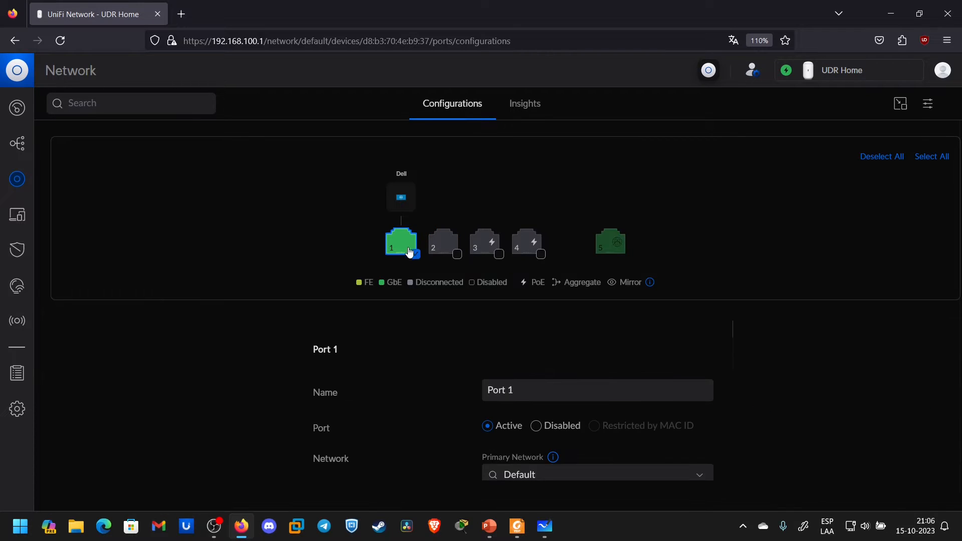
scroll(562, 392, "down", 1)
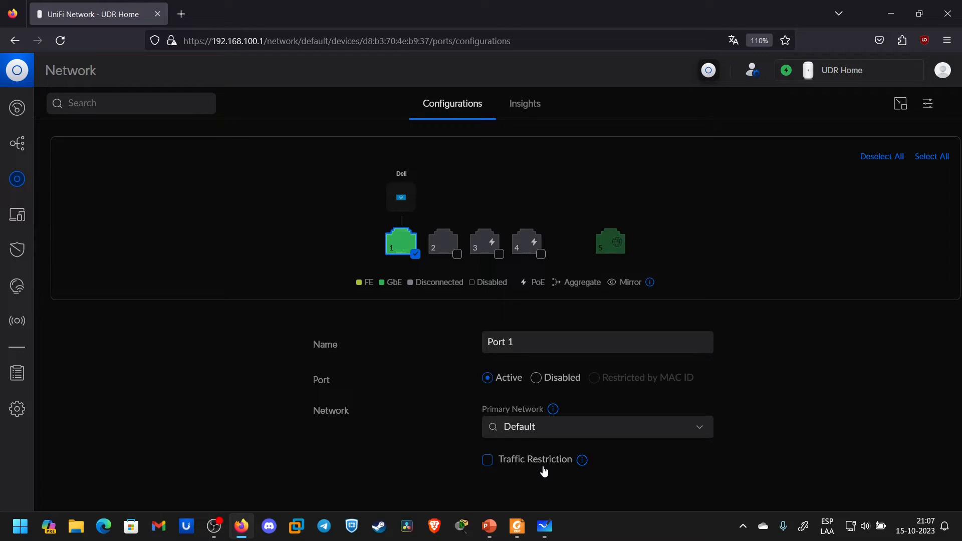
left_click(556, 430)
left_click(724, 435)
left_click(406, 254)
- Select Port 2 and set its Primary Network to Home (10)
left_click(451, 247)
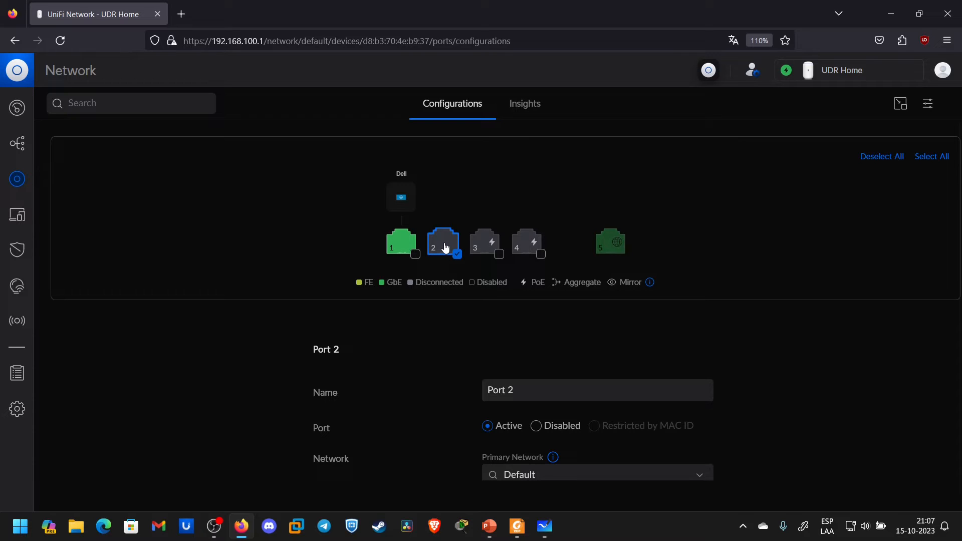
scroll(429, 380, "down", 1)
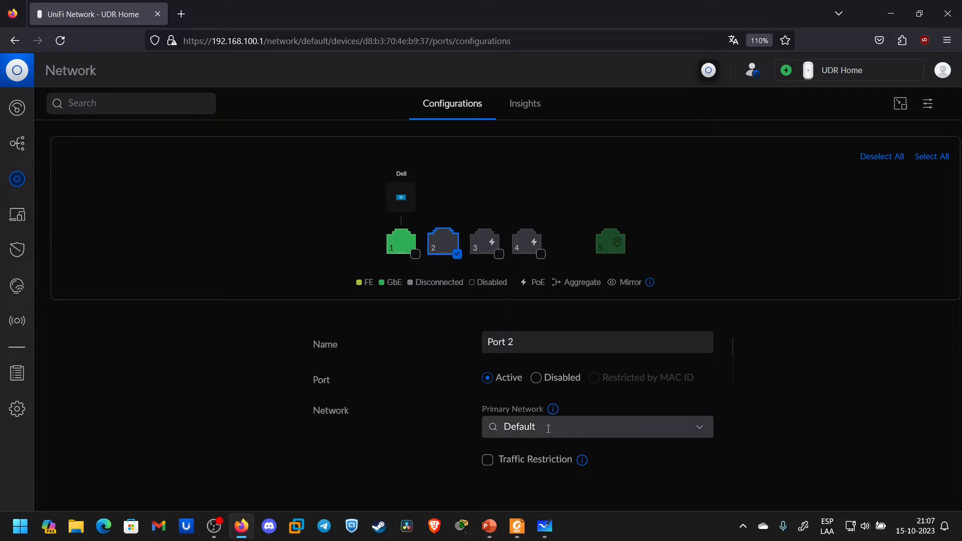
scroll(549, 429, "up", 1)
scroll(536, 406, "down", 1)
left_click(591, 429)
scroll(591, 429, "down", 1)
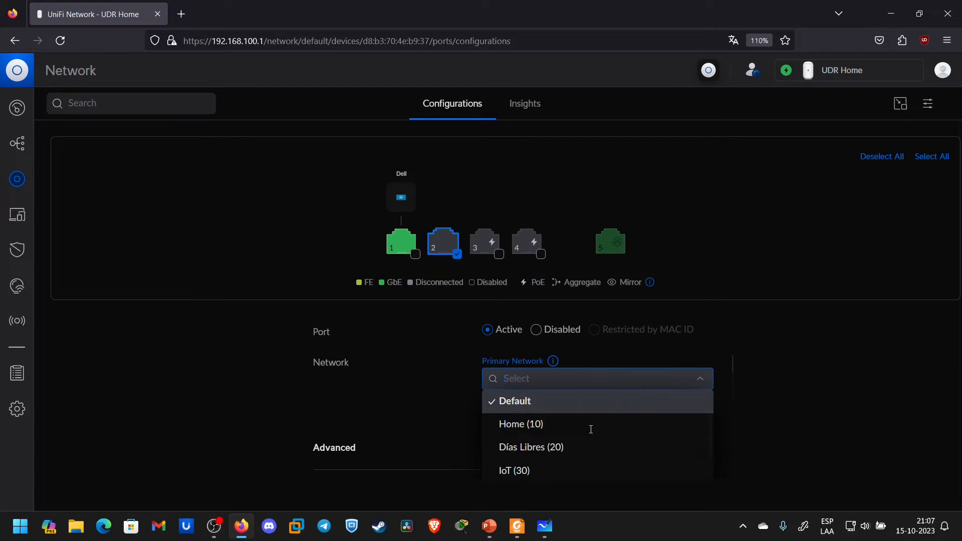
left_click(577, 433)
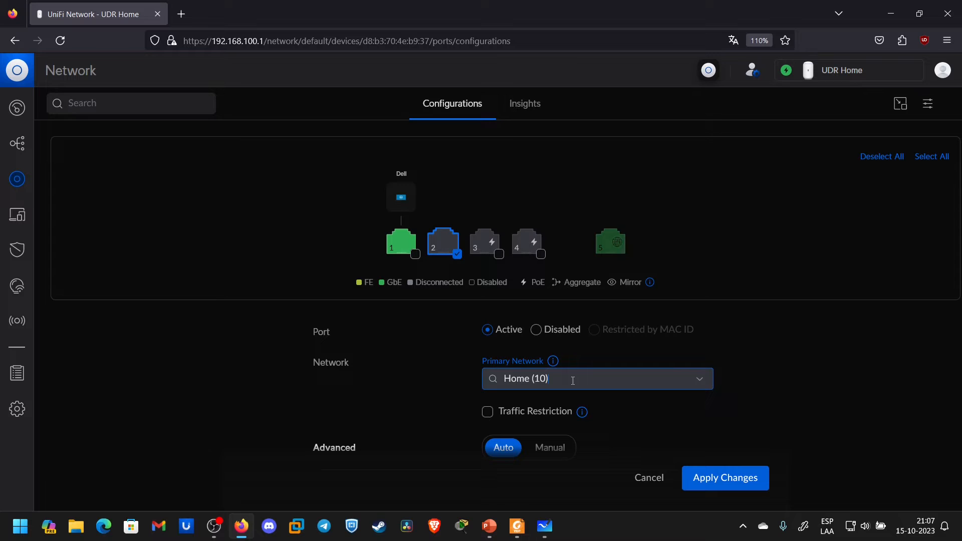
- Enable Traffic Restriction on Port 2 in Block mode with Block All selected
left_click(526, 413)
scroll(649, 419, "down", 1)
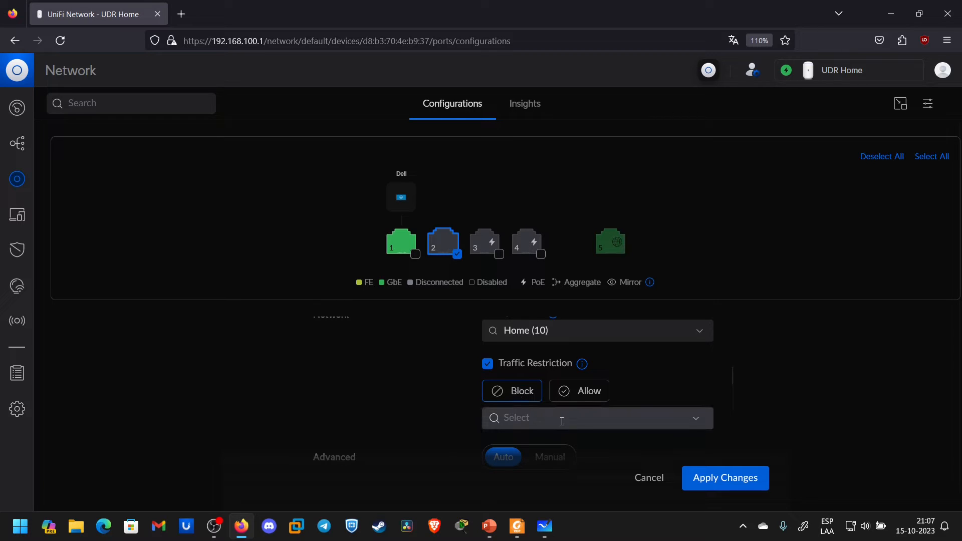
left_click(614, 419)
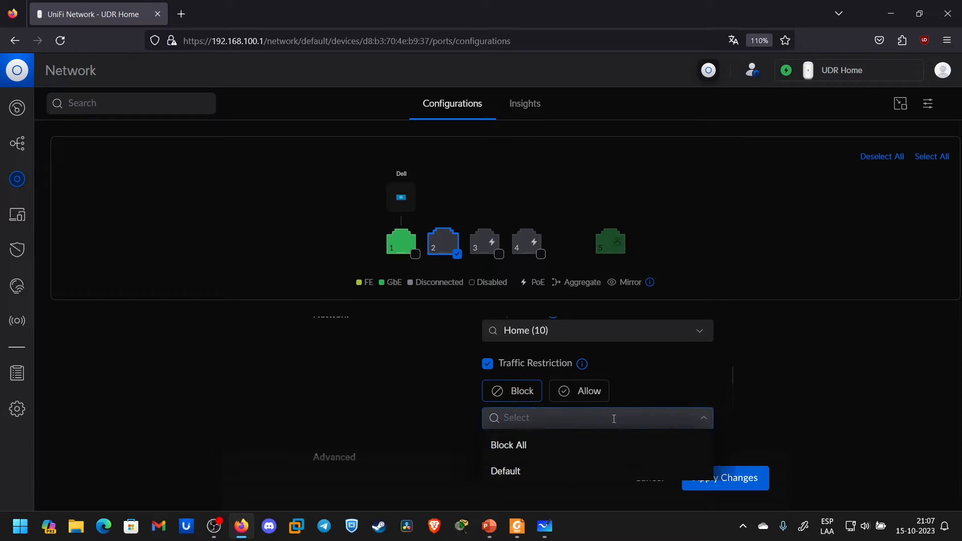
left_click(570, 448)
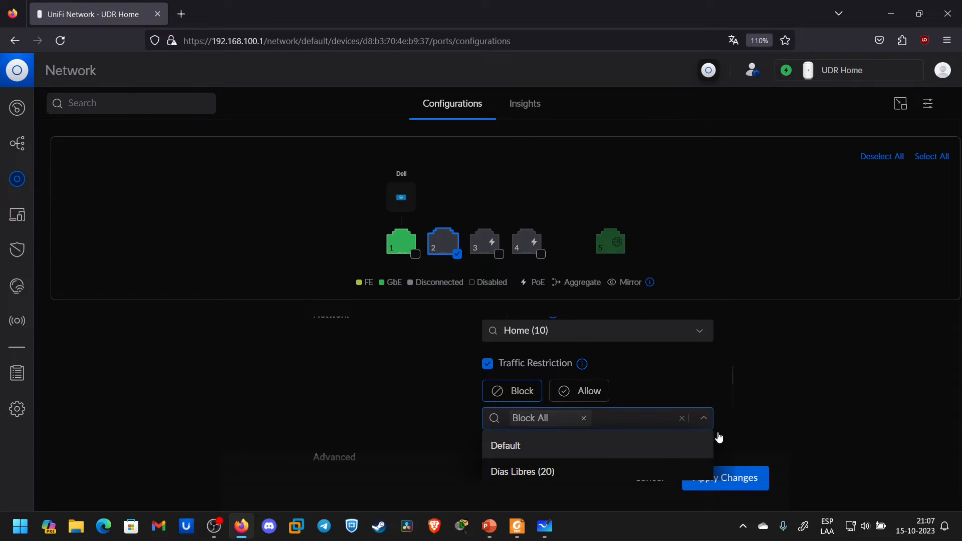
left_click(748, 426)
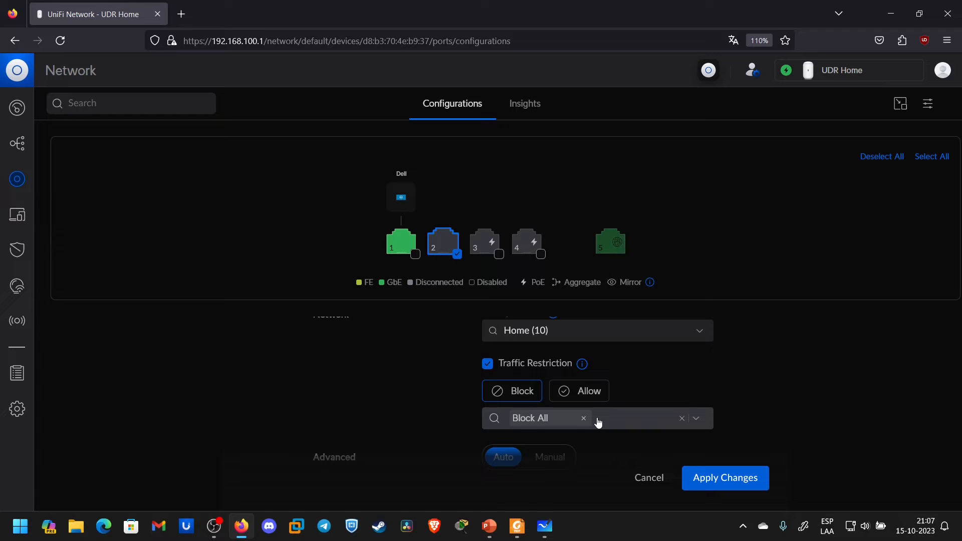
- Review Port 2's Home (10) network and Block All restriction, and apply the changes
scroll(597, 417, "up", 1)
scroll(612, 414, "down", 1)
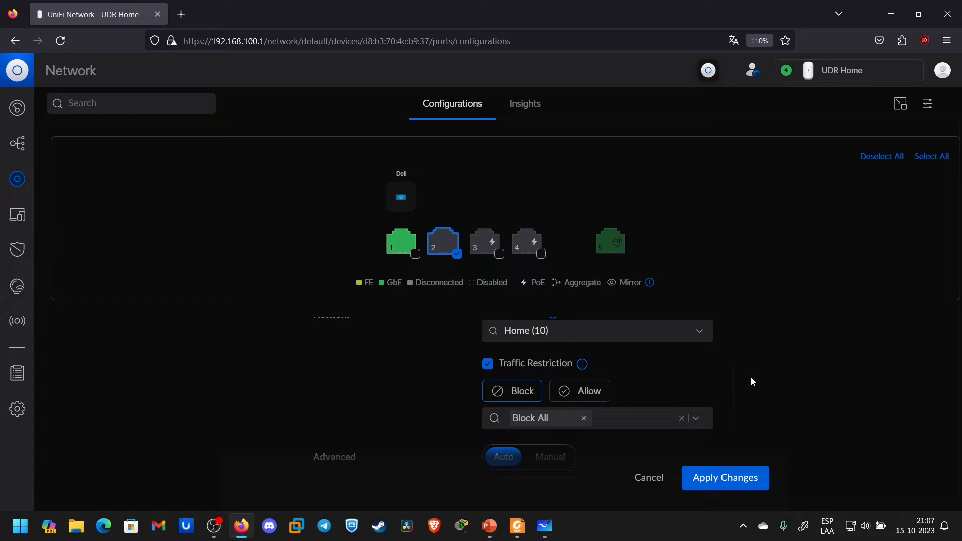
scroll(691, 377, "up", 1)
scroll(709, 389, "down", 1)
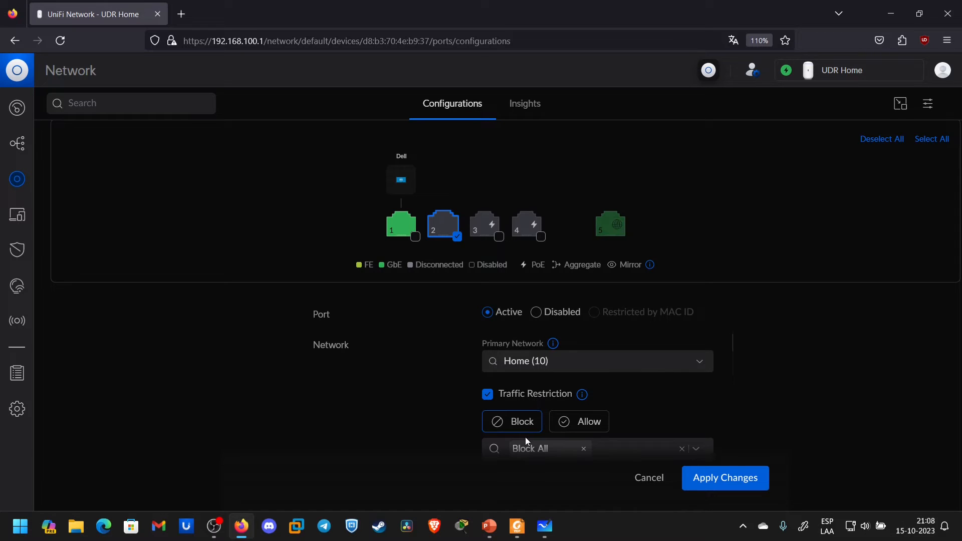
scroll(614, 417, "down", 1)
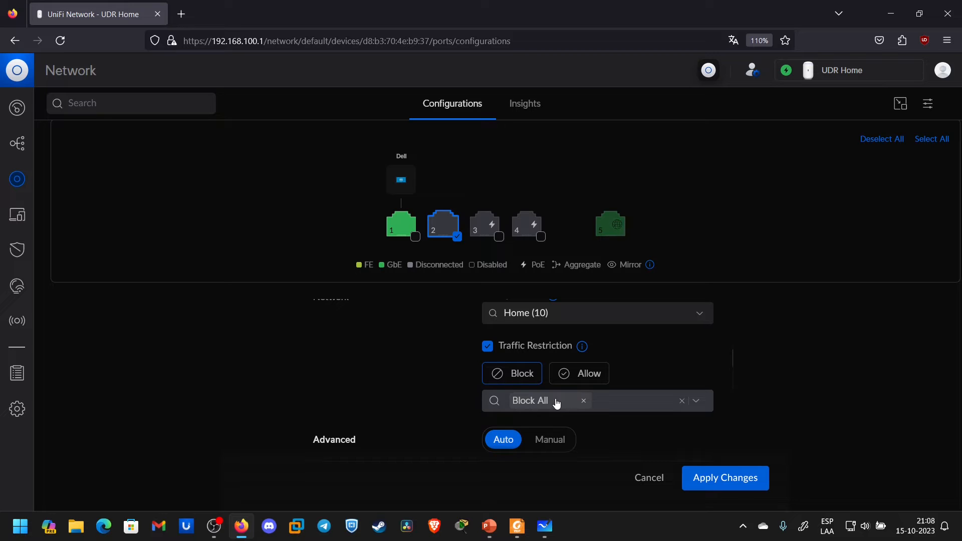
scroll(563, 406, "down", 1)
scroll(563, 406, "up", 1)
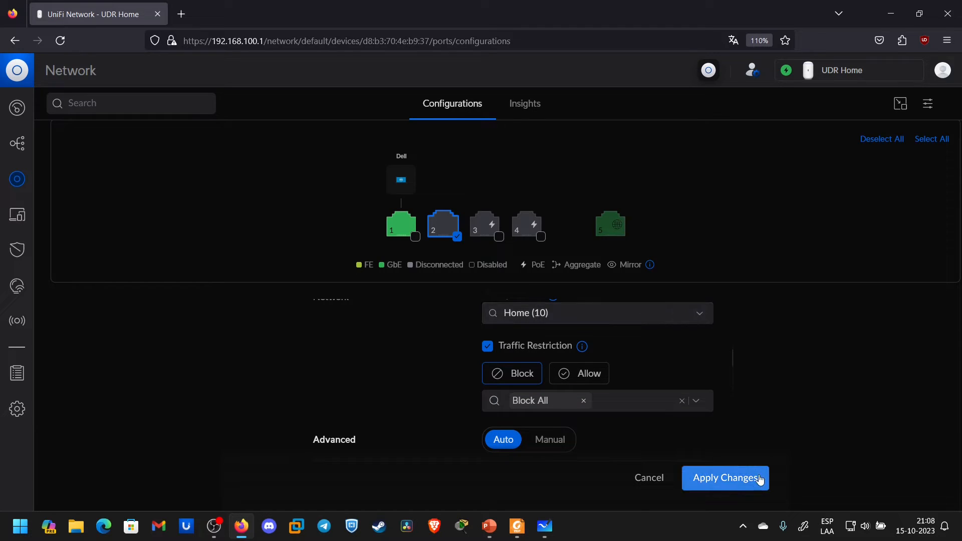
left_click(731, 480)
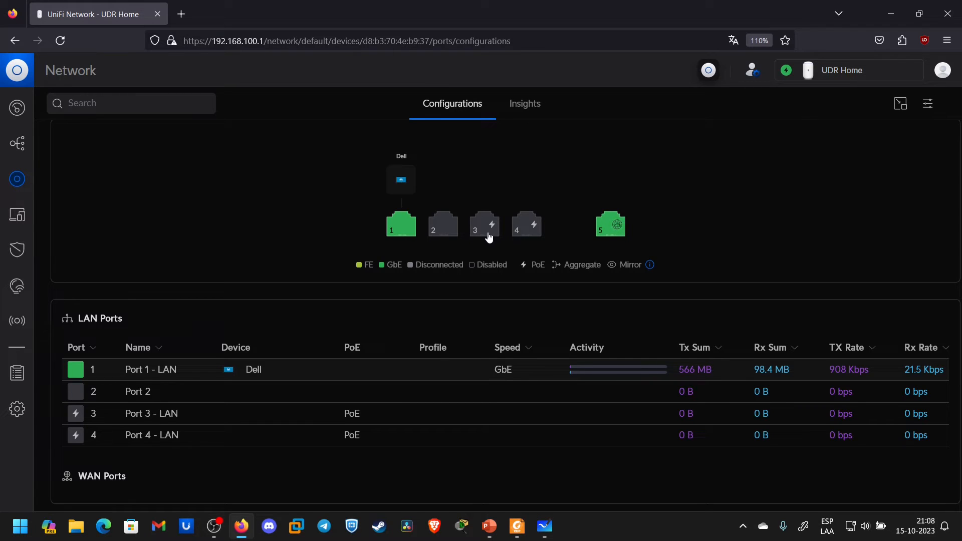
- Examine the networks offered as Port 3's Primary Network, keep Default selected, and deselect the port
left_click(492, 232)
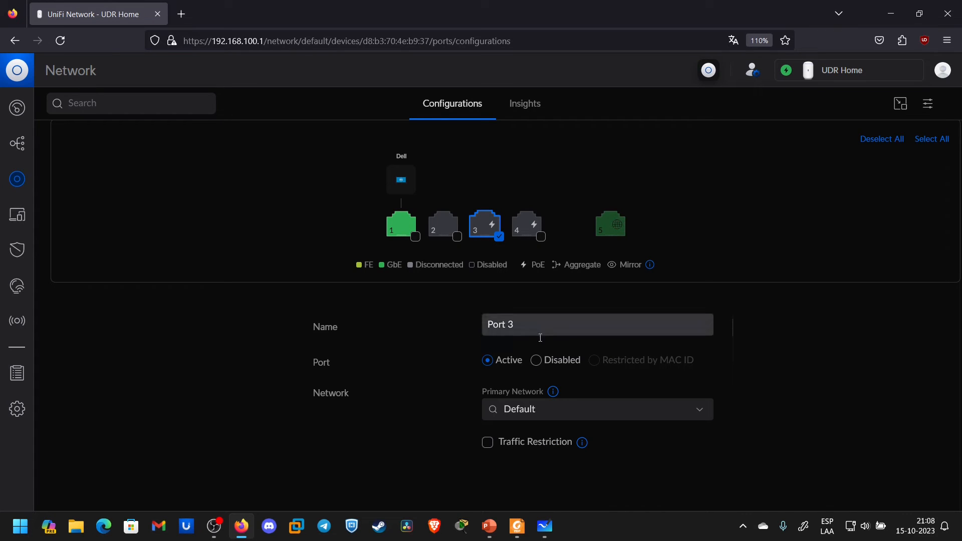
scroll(554, 402, "down", 1)
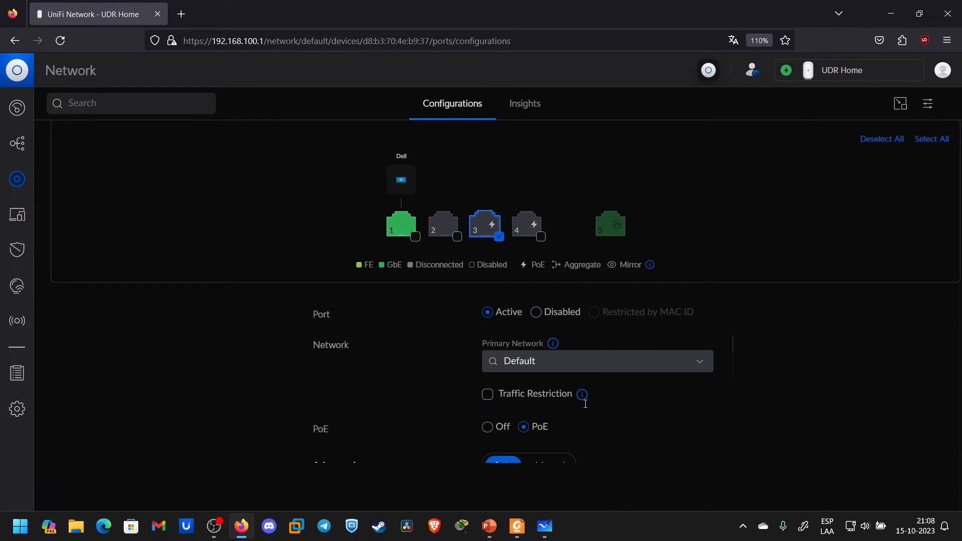
left_click(567, 362)
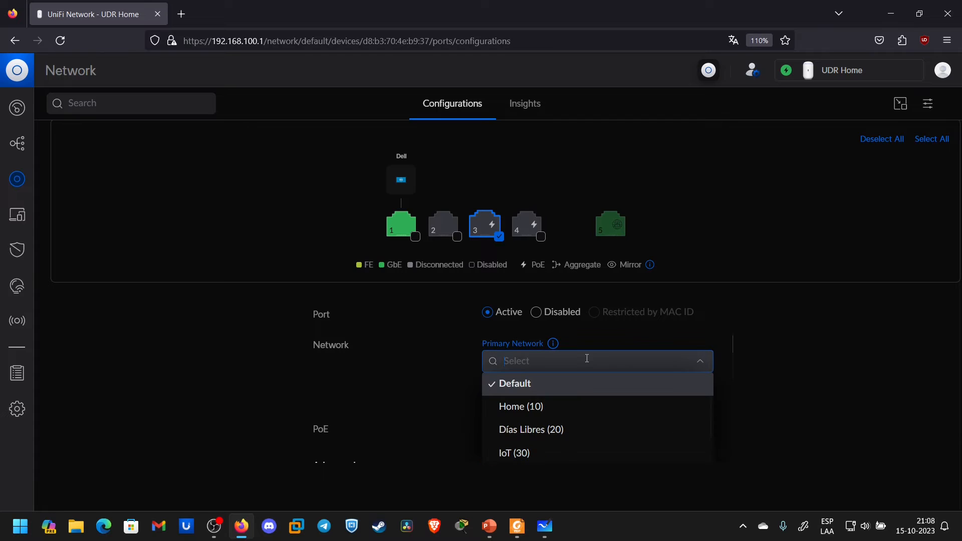
left_click(757, 365)
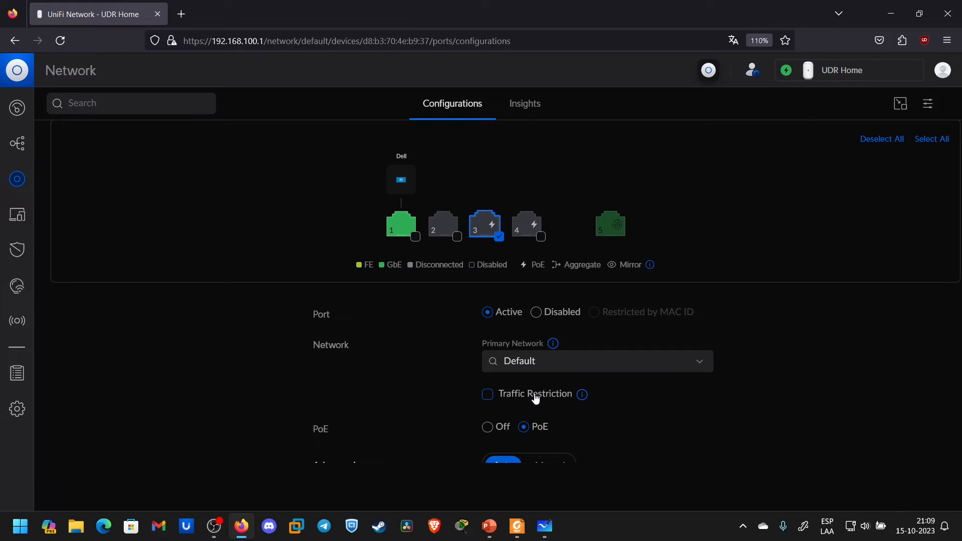
left_click(494, 241)
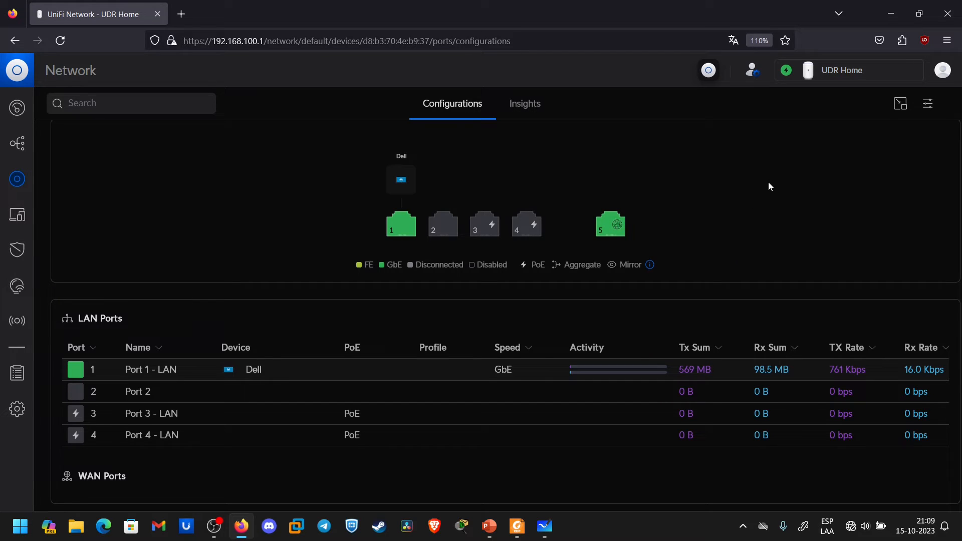
- Open Centro de redes y recursos compartidos in the Windows Control Panel to check the connection, and close it
left_click(20, 526)
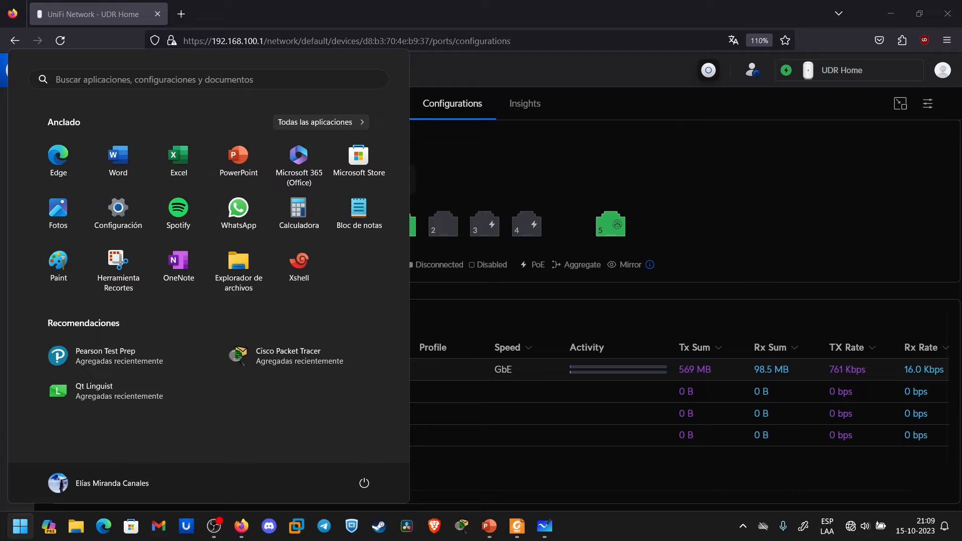
type("pane")
key("Return")
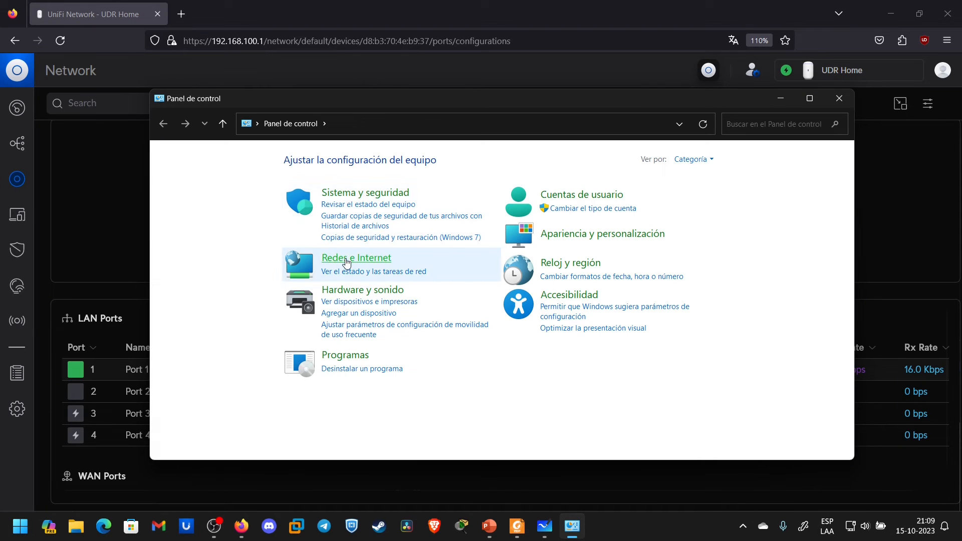
left_click(346, 260)
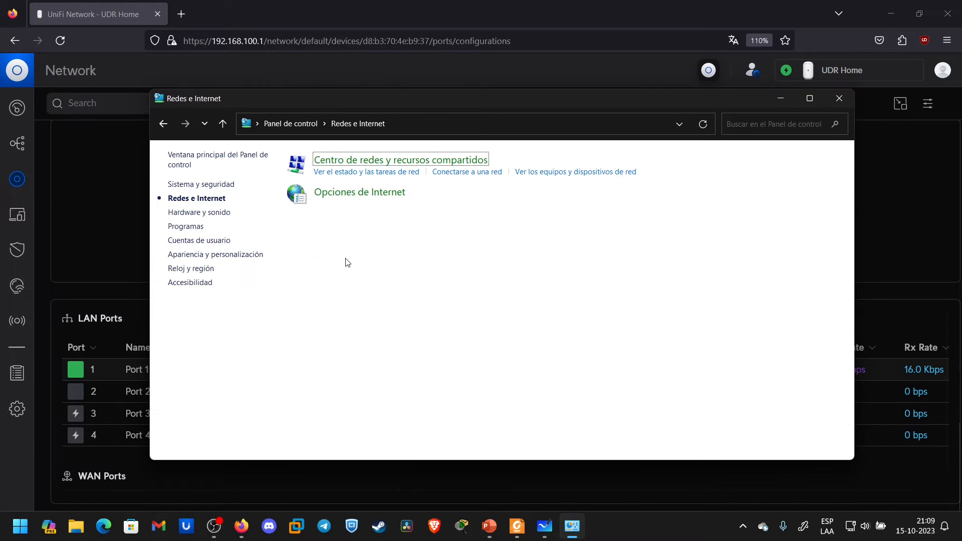
left_click(351, 160)
left_click(841, 97)
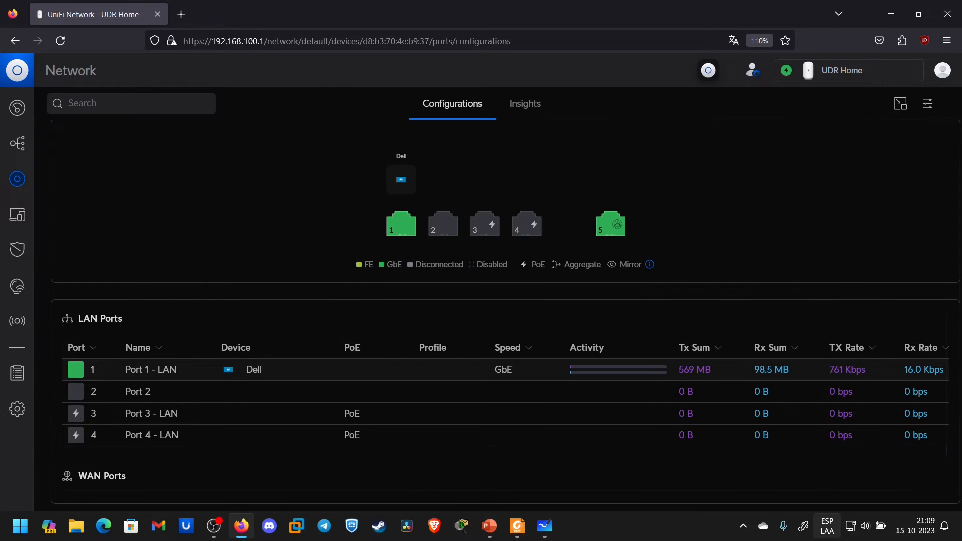
- Open the Windows Command Prompt and run IPCONFIG to check the Ethernet adapter's IP configuration
left_click(851, 526)
key("super")
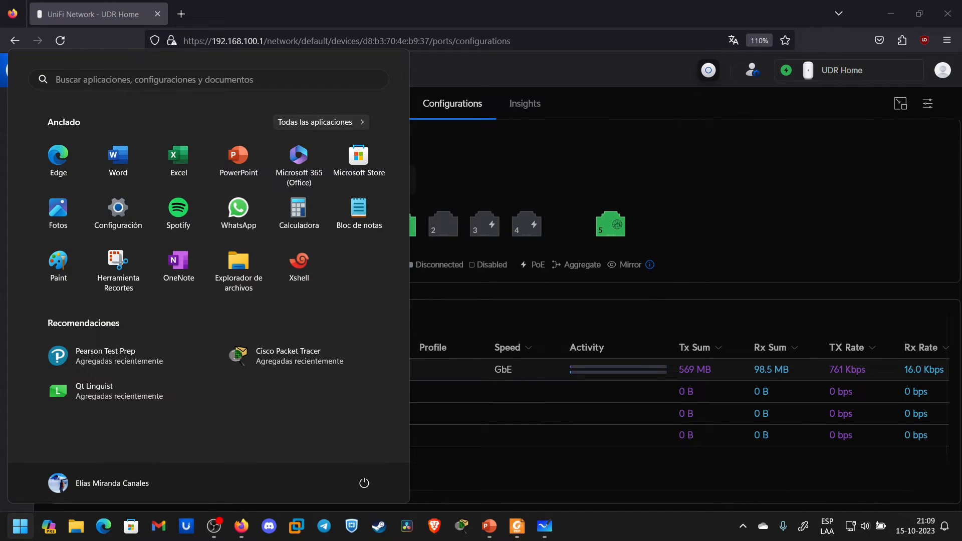
type("CMD")
key("Return")
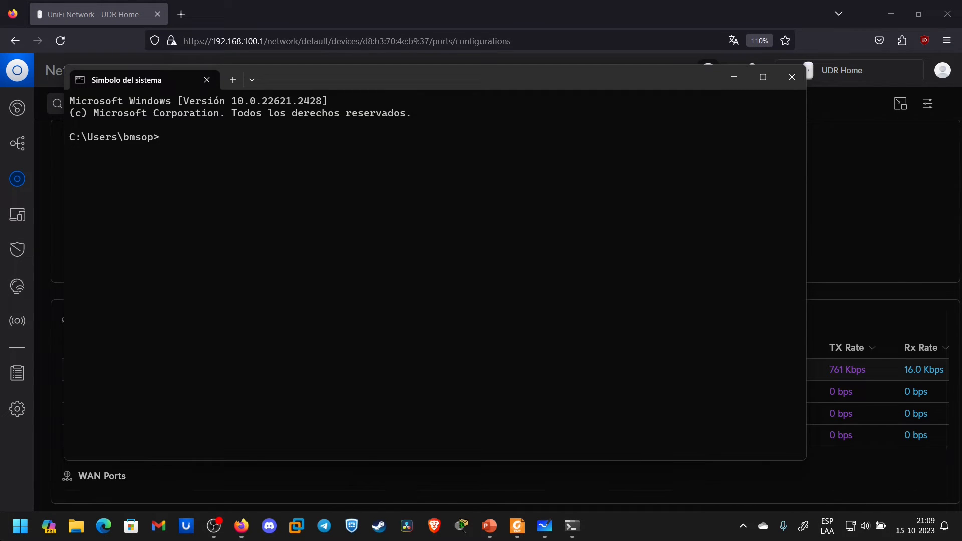
type("IPCONFIG")
key("Return")
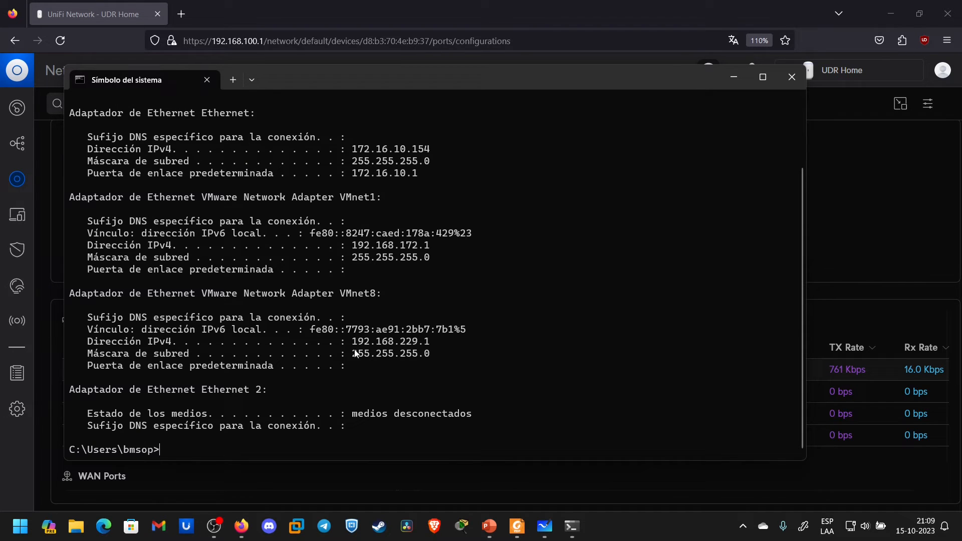
- Add a few blank prompt lines and run IPCONFIG again to recheck the Ethernet address
key("Return")
key("Return")
key("Return")
key("Up")
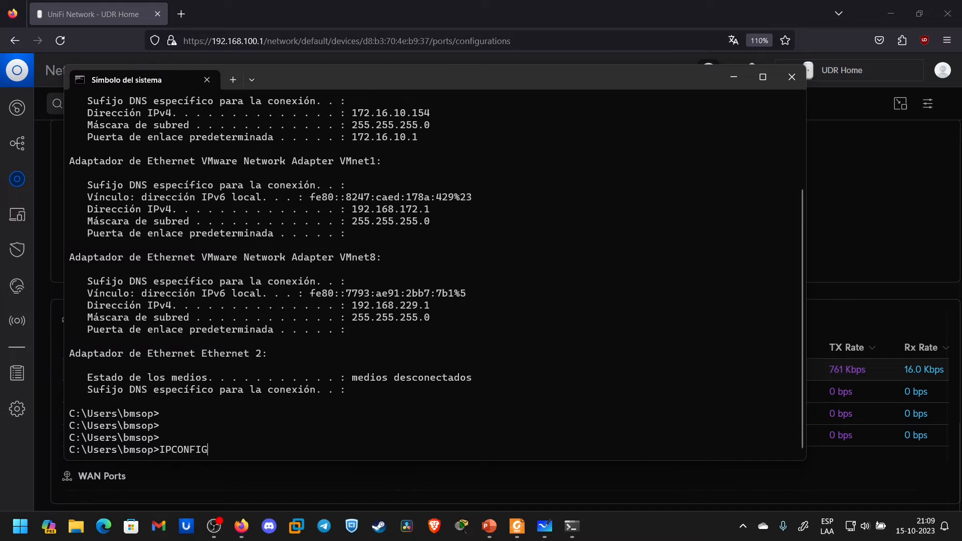
key("Return")
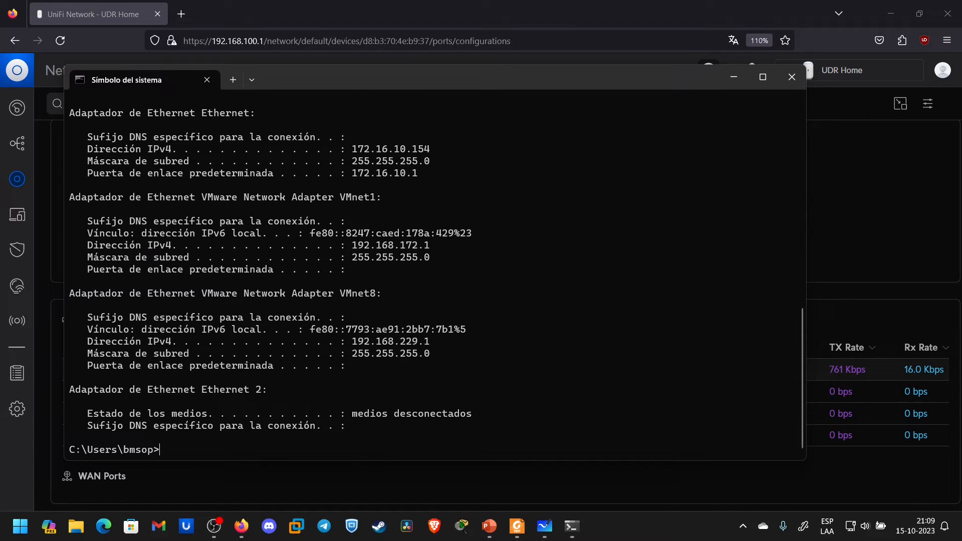
- Add several blank prompt lines, enlarge the console text, and run ipconfig /renew to renew the IP configuration
key("Return")
key("Return")
key("Return")
key("Return")
key("Return")
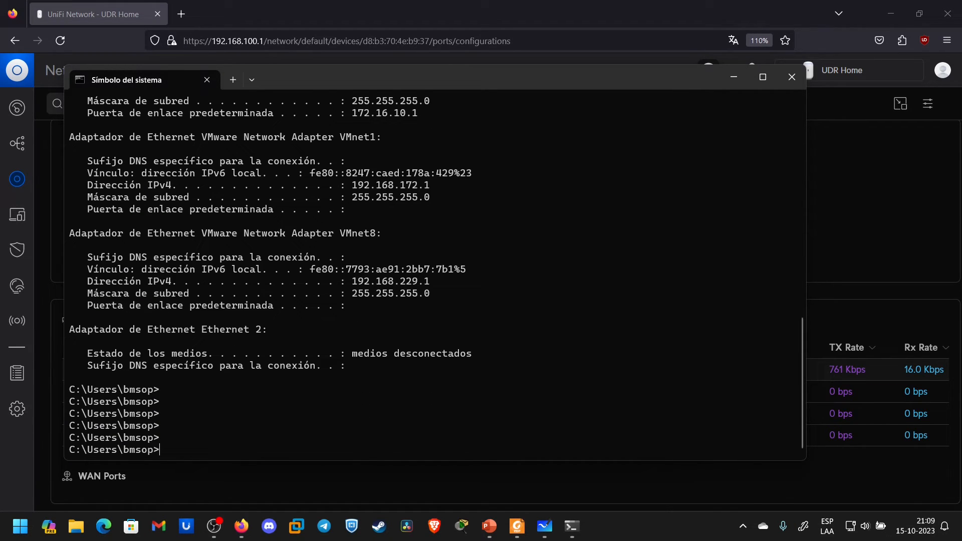
type("ipconfig")
scroll(308, 389, "up", 3, "ctrl")
type("/renew")
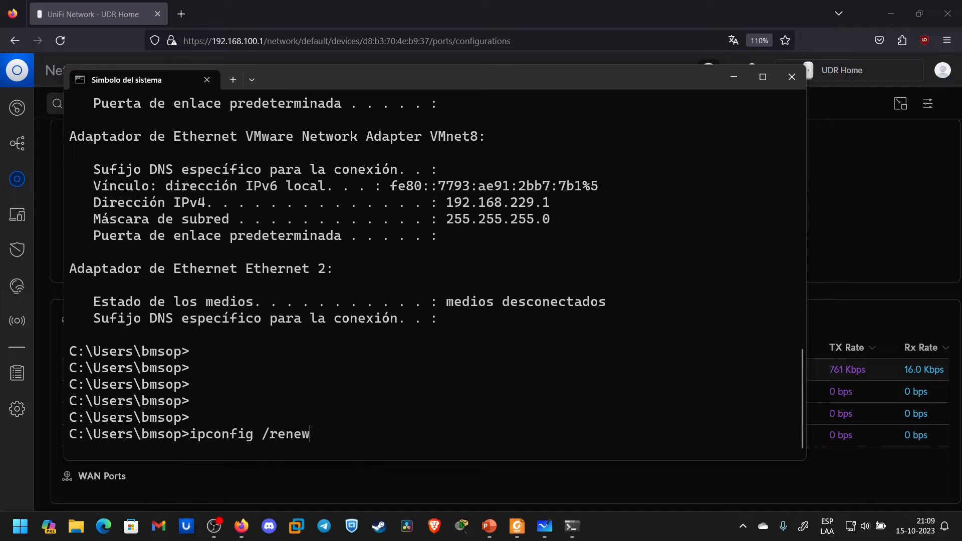
key("Return")
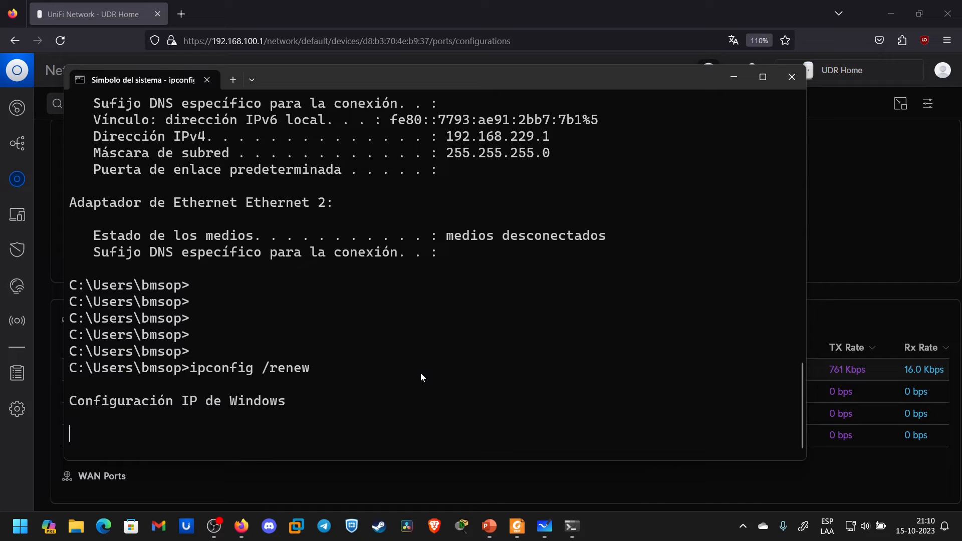
left_click_drag(427, 70, 431, 55)
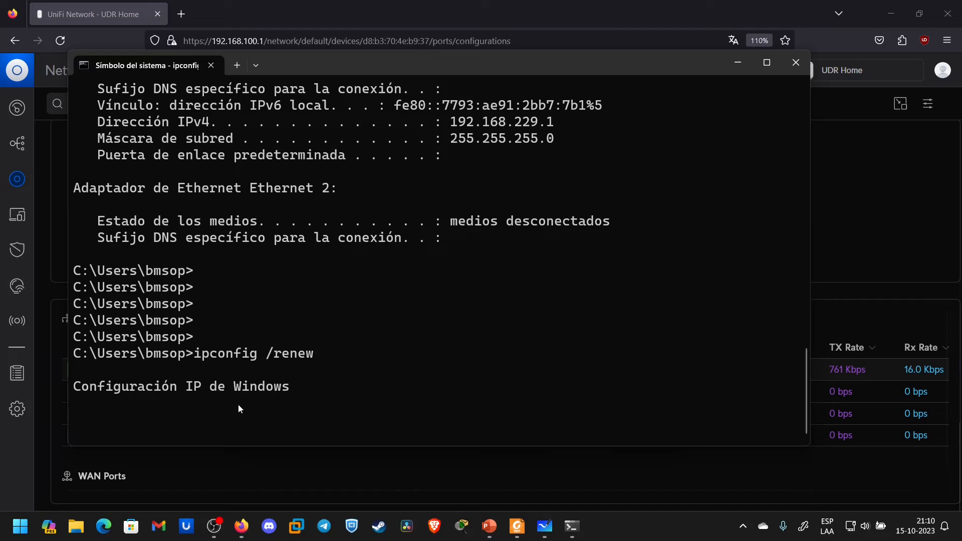
key("super")
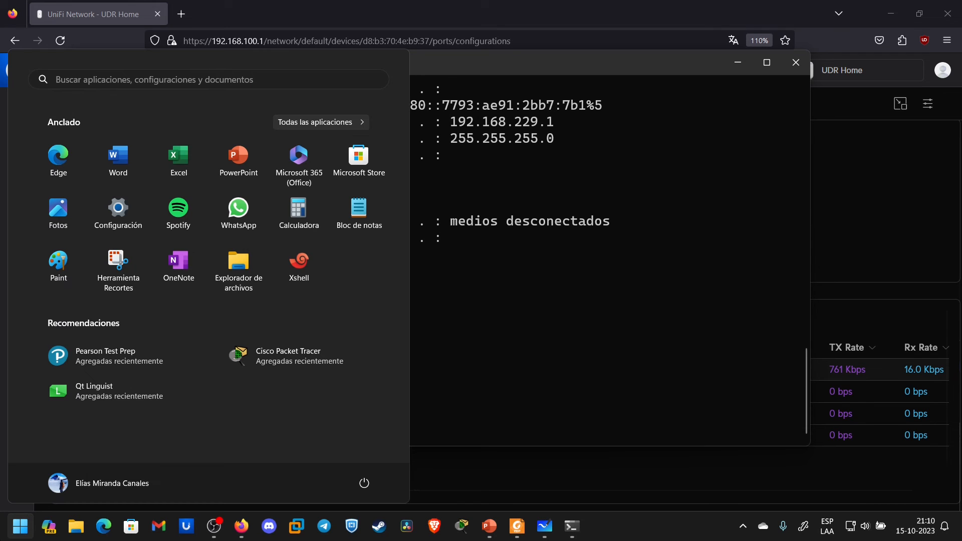
type("panel de control")
key("Return")
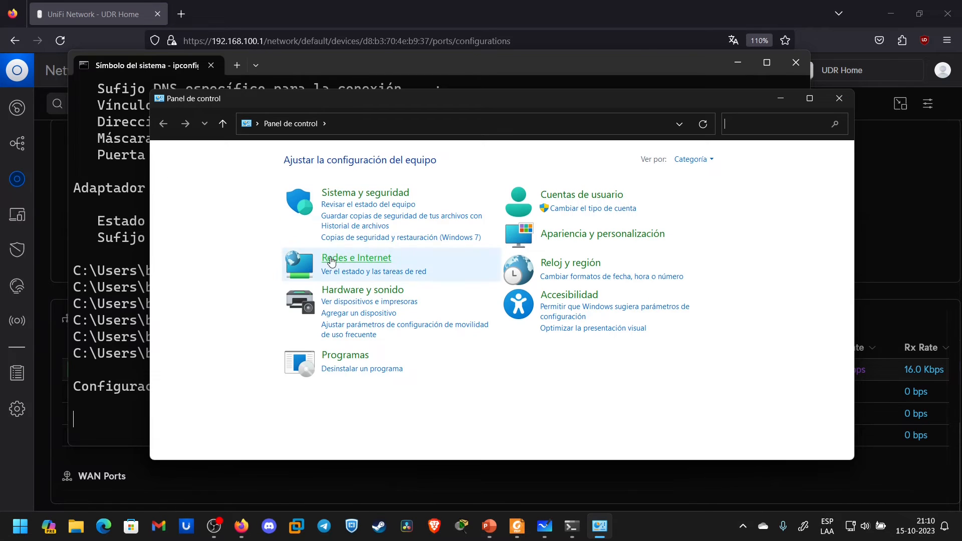
left_click(364, 193)
left_click(163, 124)
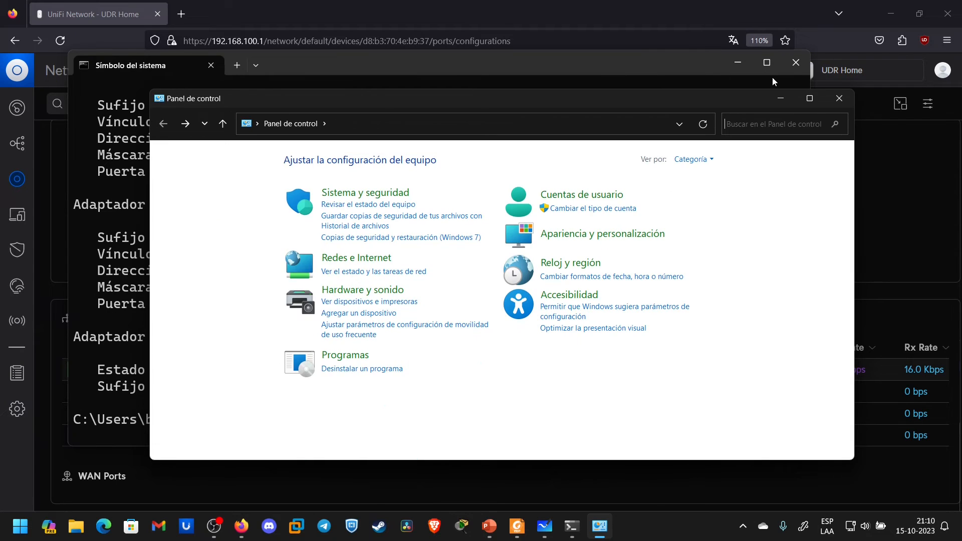
left_click(840, 98)
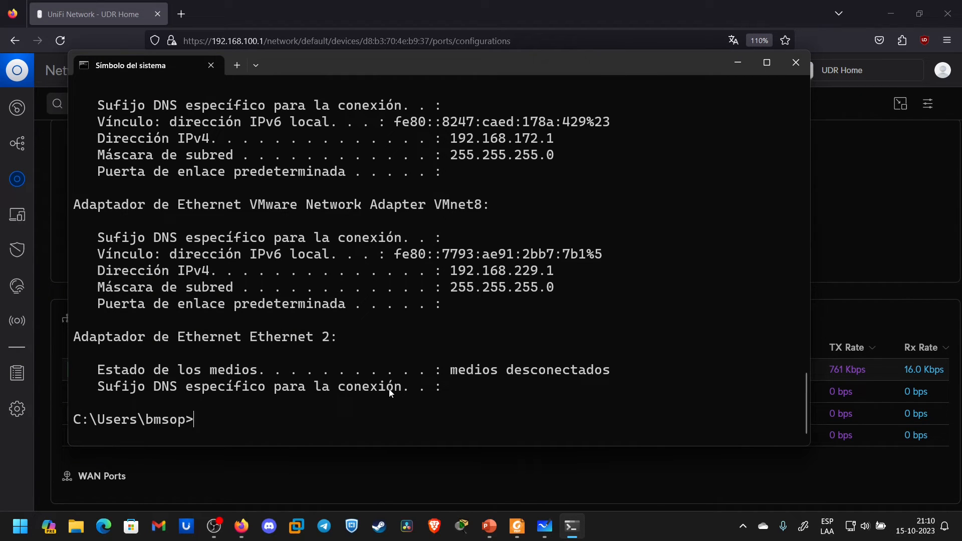
- Examine the Ethernet adapter's IPv4 address in the ipconfig /renew output, and close the Command Prompt
scroll(406, 372, "up", 5)
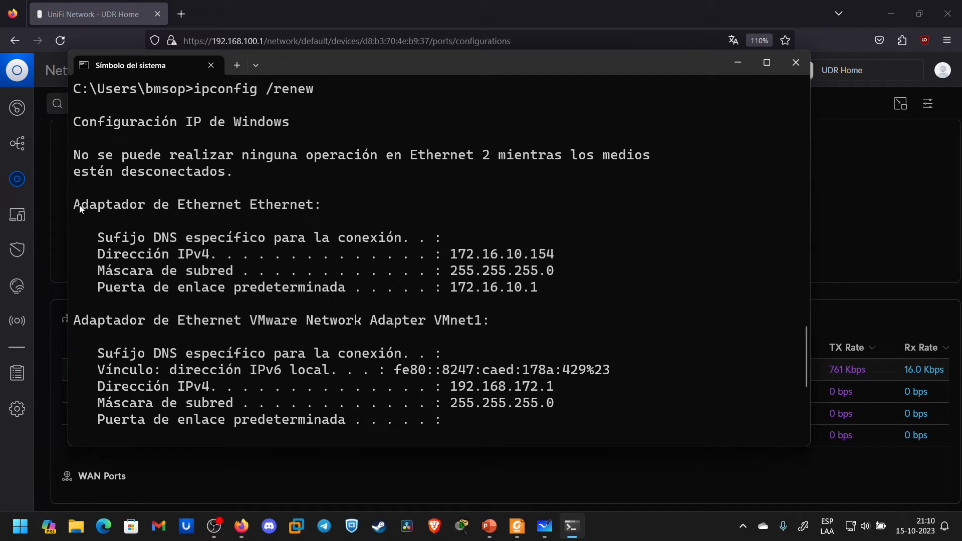
left_click_drag(74, 206, 323, 206)
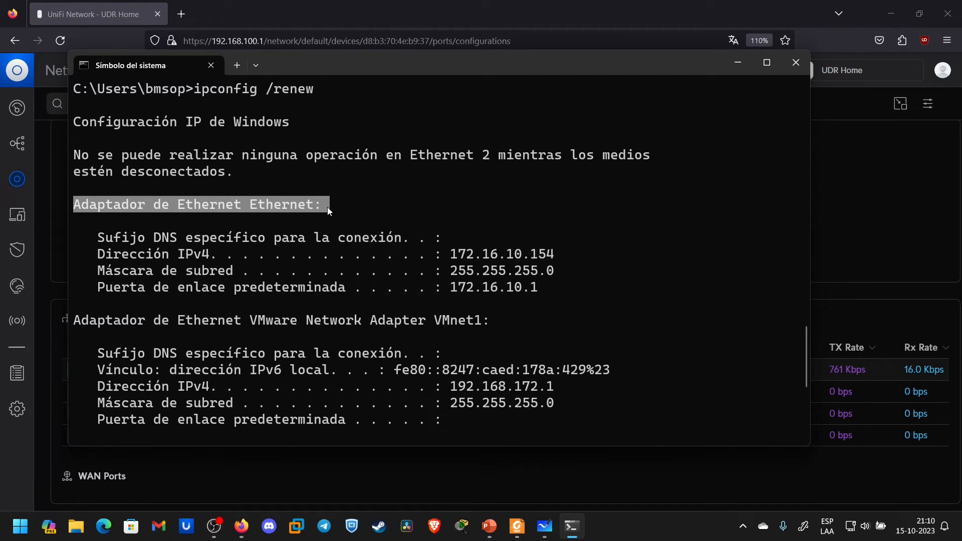
left_click_drag(449, 259, 546, 261)
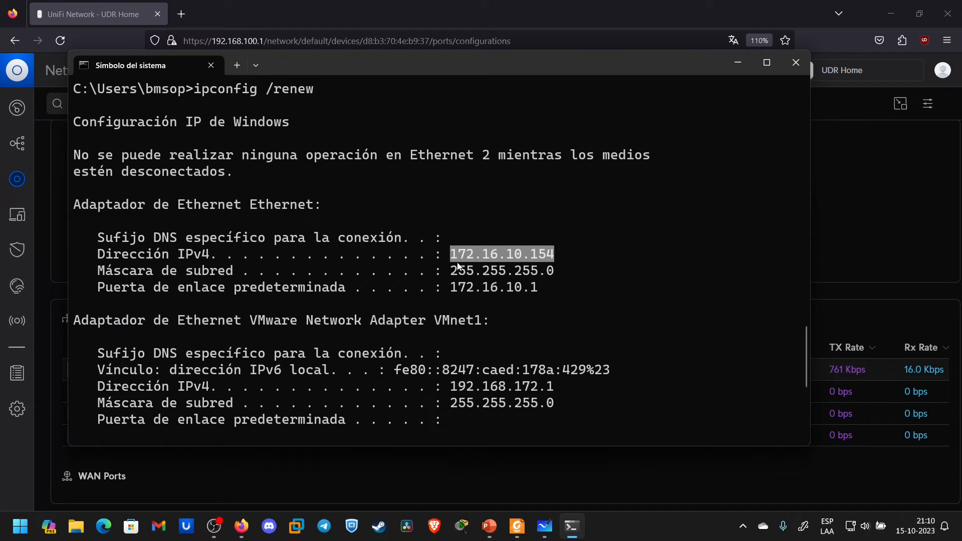
left_click_drag(453, 261, 553, 265)
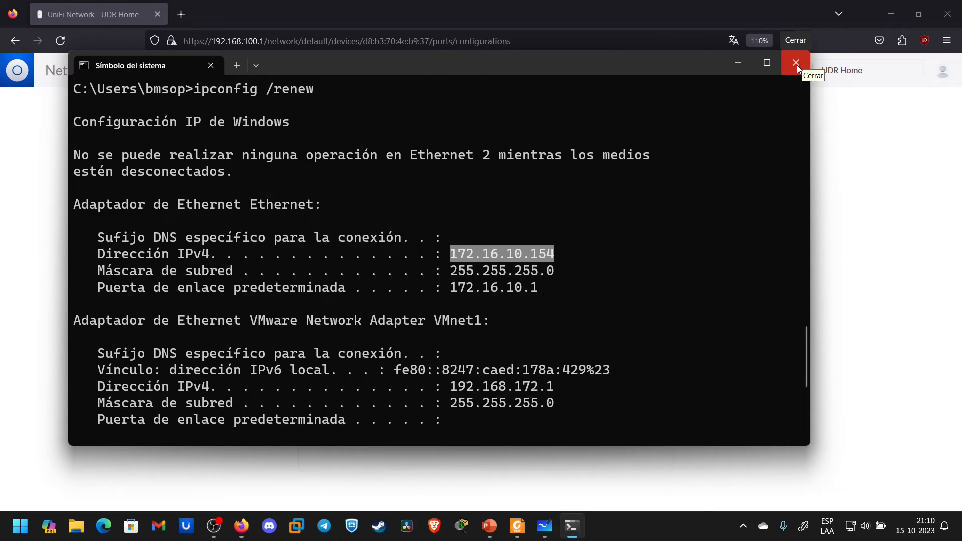
left_click(797, 65)
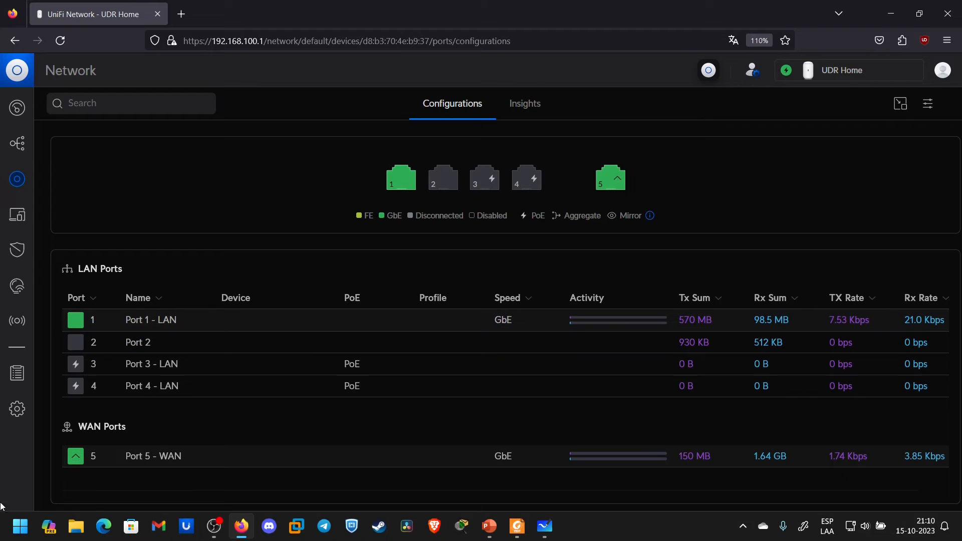
- Search Windows for cmd and open a new Command Prompt window
left_click(20, 526)
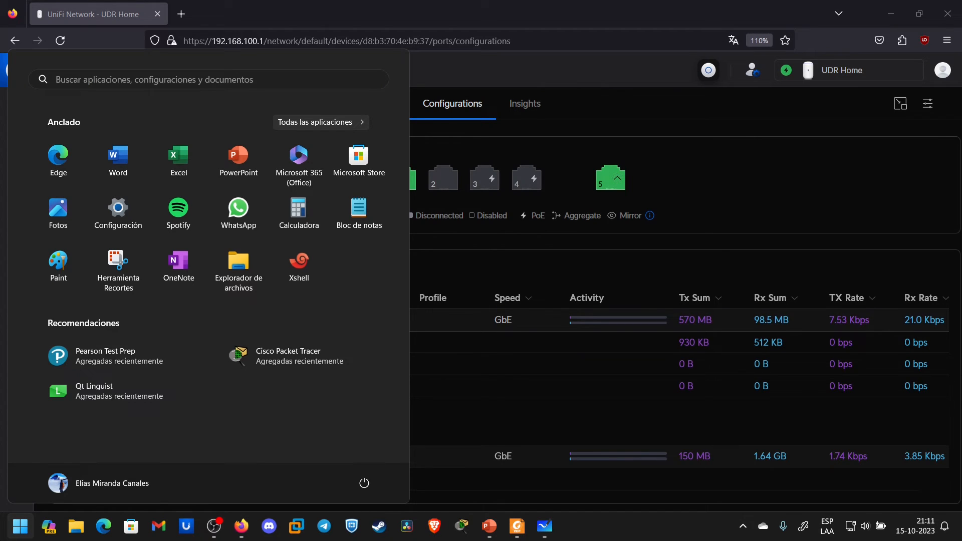
type("panel")
key("BackSpace")
key("BackSpace")
key("BackSpace")
key("BackSpace")
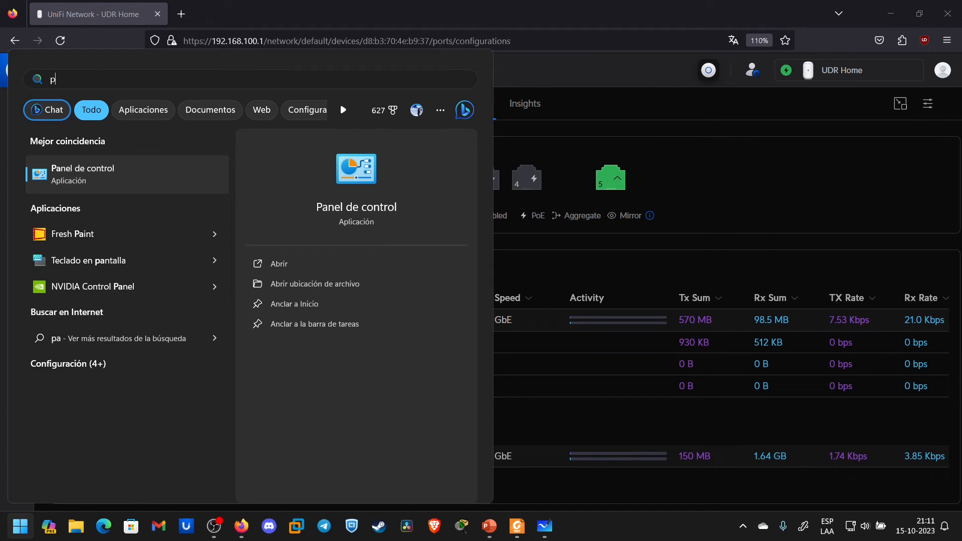
key("BackSpace")
type("cmd")
key("Return")
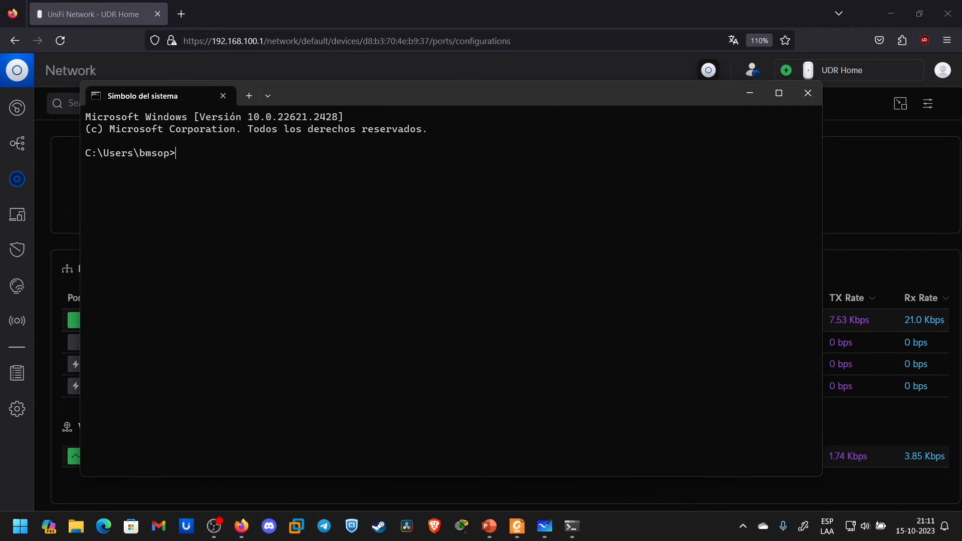
- Run ipconfig /renew in the new Command Prompt with enlarged text to request a fresh Ethernet address
type("ipconfig")
scroll(63, 491, "up", 2)
scroll(344, 375, "up", 3)
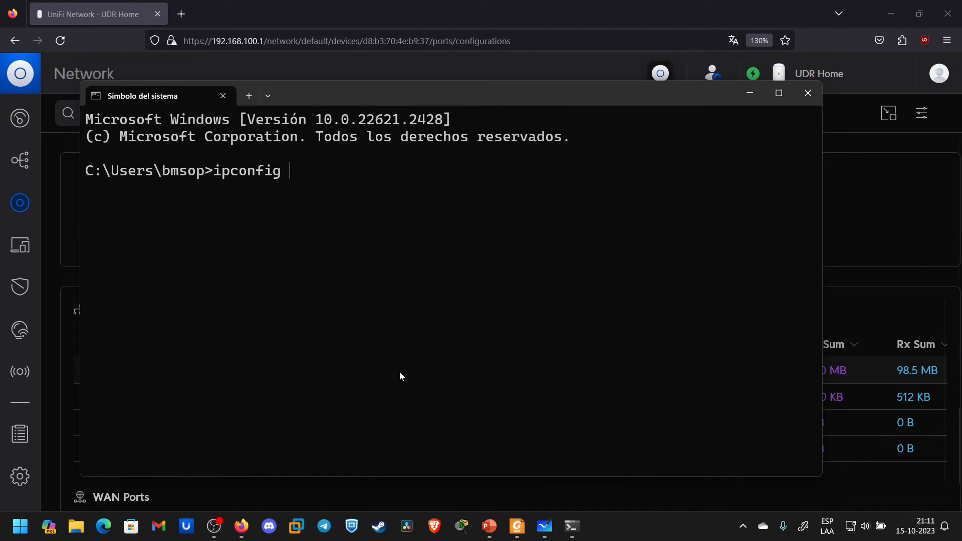
type("/all")
key("BackSpace")
key("BackSpace")
key("BackSpace")
type("renew")
key("Return")
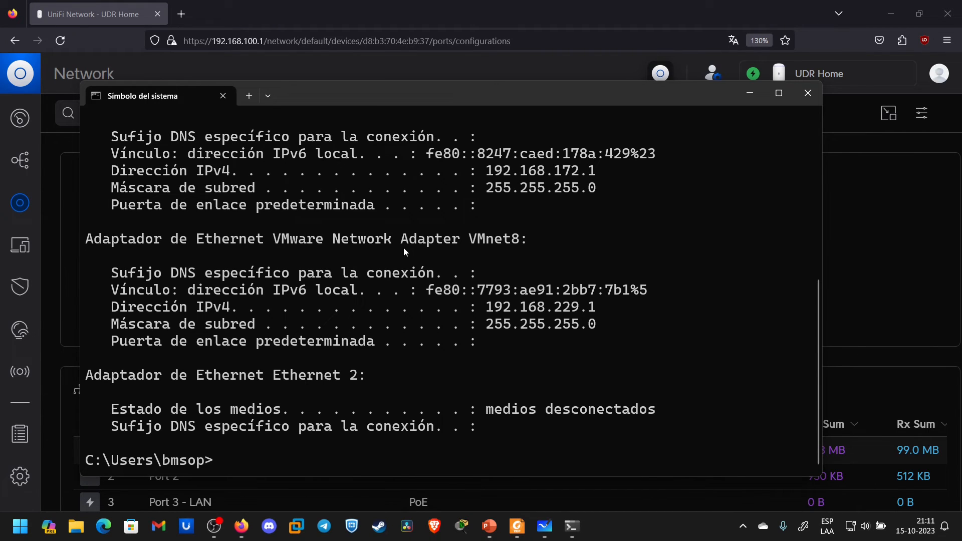
- Check the Ethernet adapter's renewed IPv4 address in the output, and close the console window
scroll(404, 247, "up", 4)
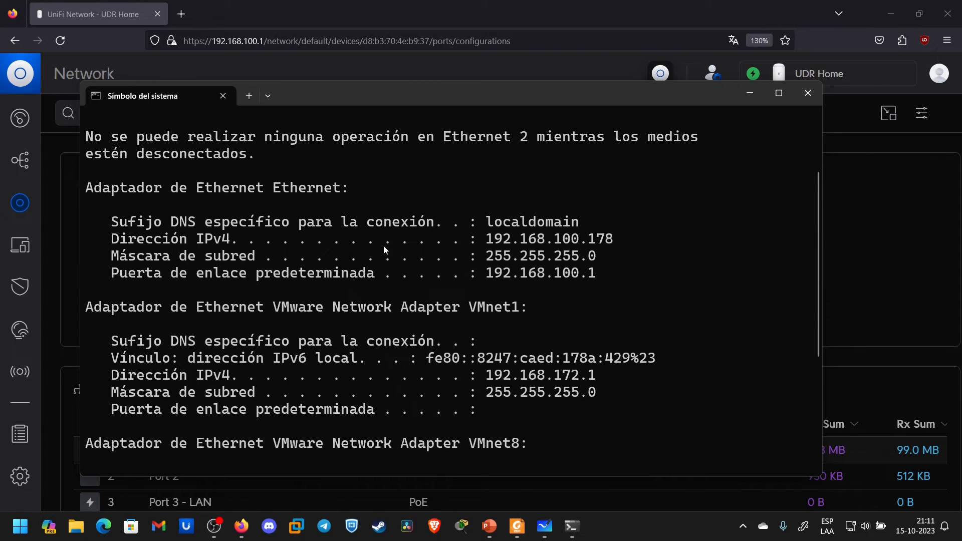
left_click_drag(479, 241, 618, 244)
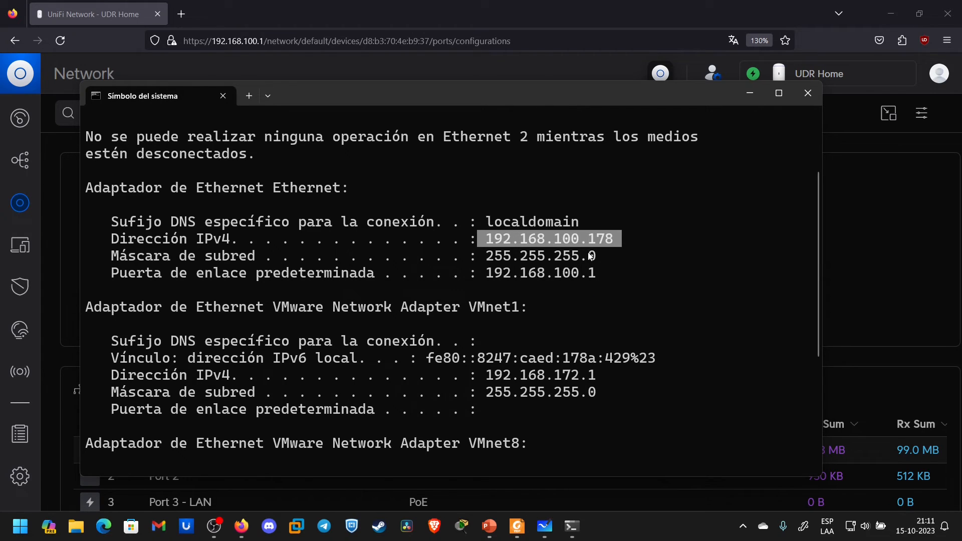
left_click(807, 93)
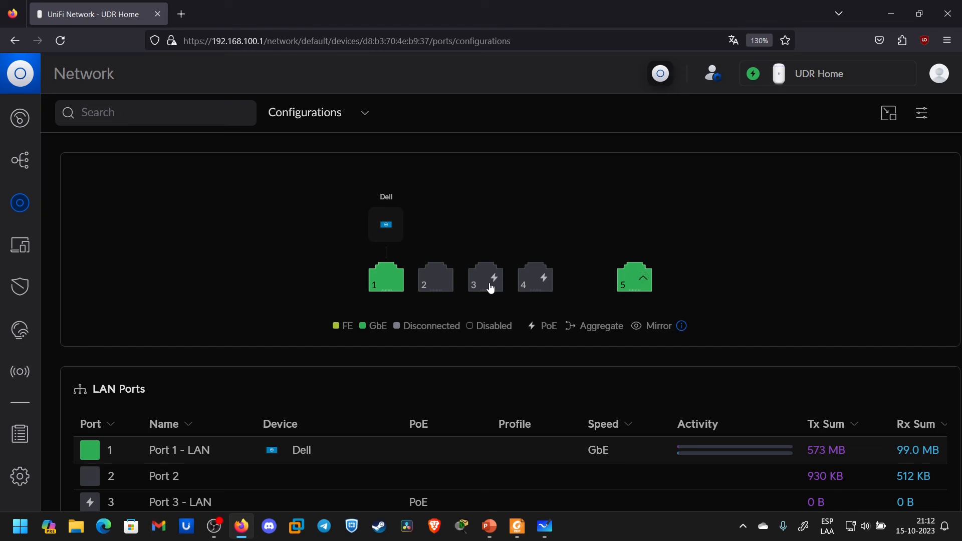
- Review Port 2's Primary Network, Traffic Restriction and Advanced settings, and deselect the port
left_click(434, 282)
scroll(560, 389, "down", 5)
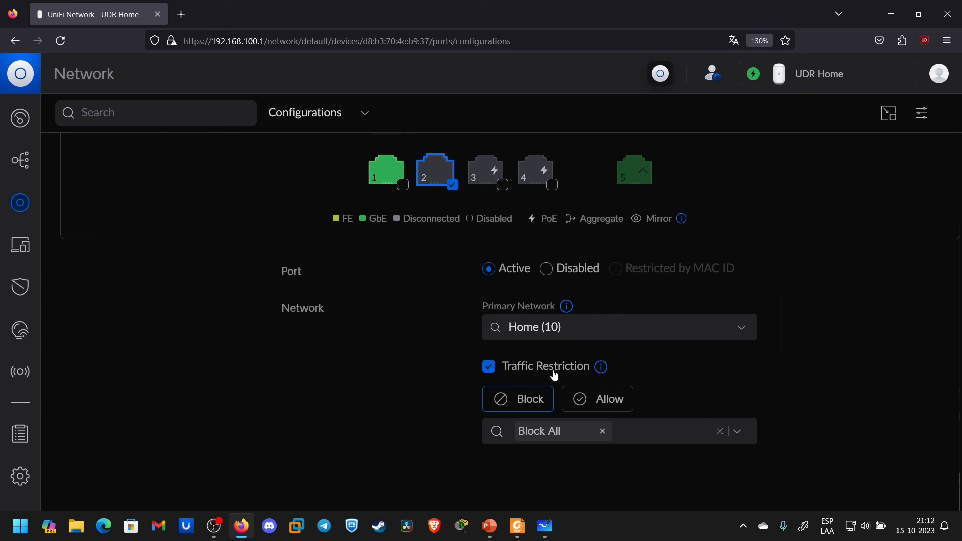
scroll(541, 402, "down", 2)
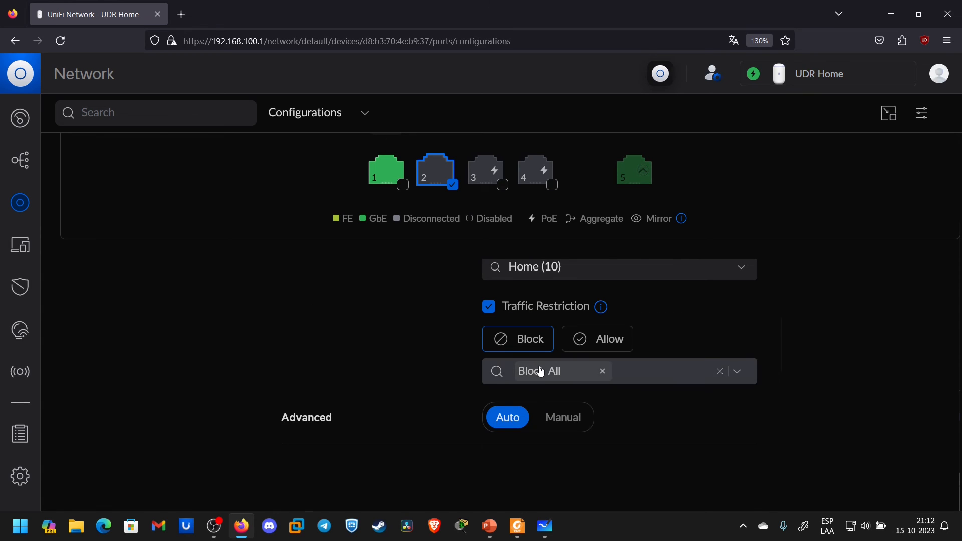
scroll(555, 378, "down", 1)
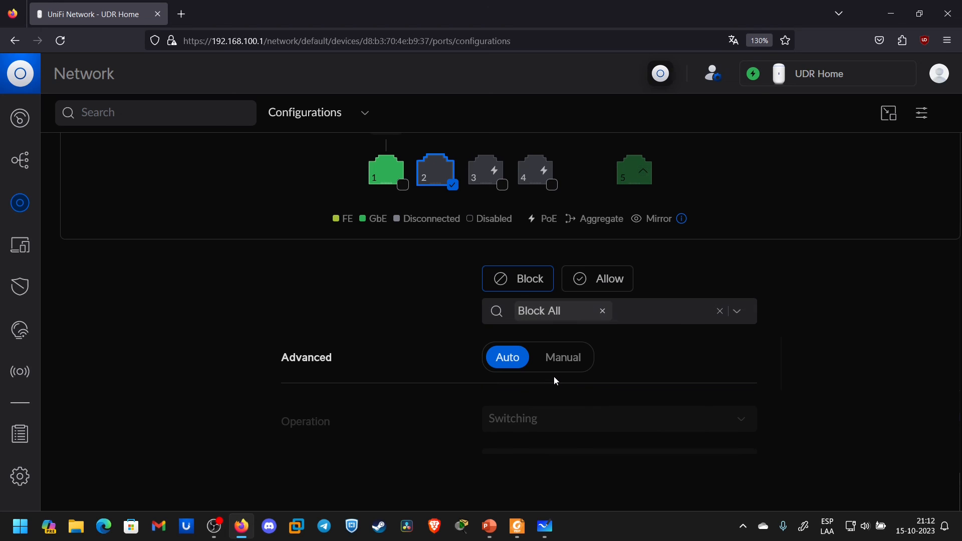
scroll(555, 379, "up", 4)
scroll(553, 377, "up", 2)
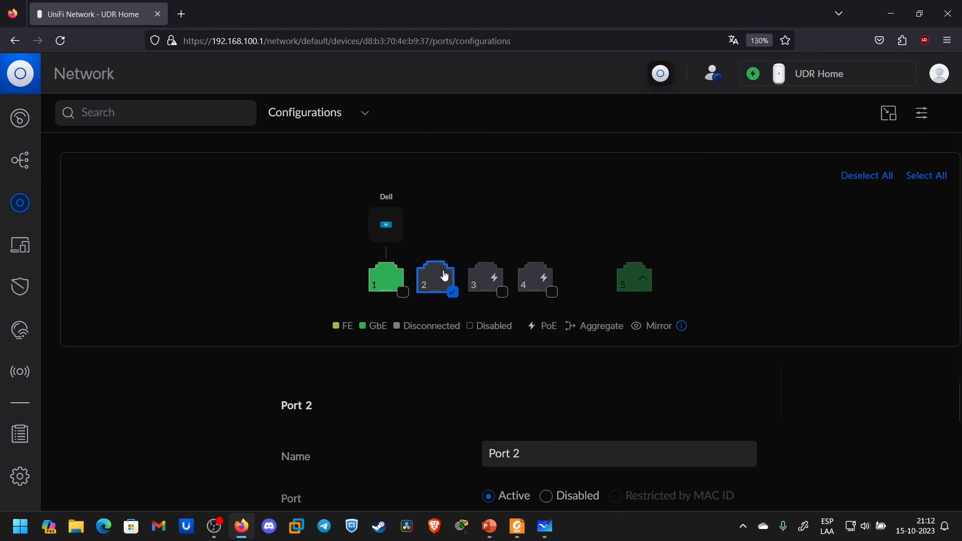
left_click(440, 279)
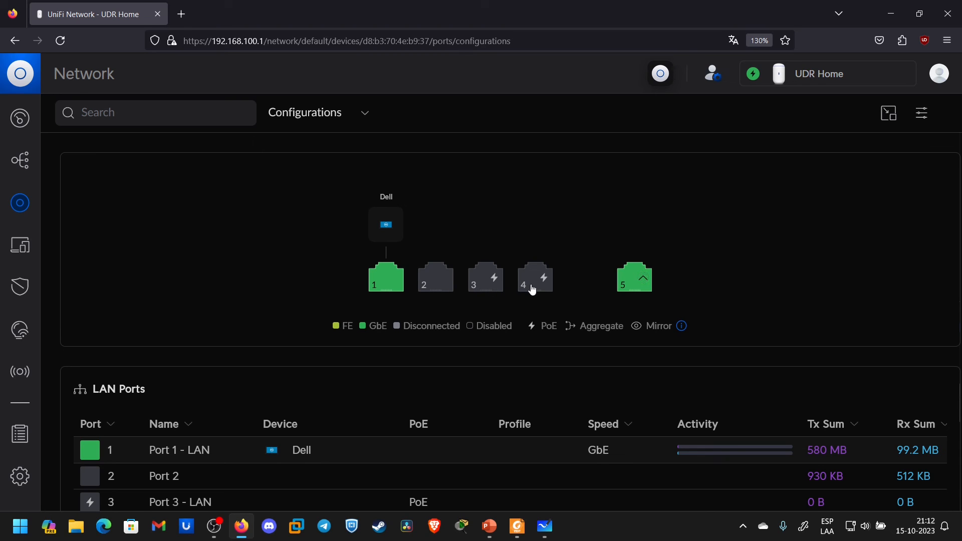
- Review Port 3's Primary Network, Traffic Restriction and PoE settings, deselect the port, and return the page zoom to 110%
left_click(497, 291)
scroll(521, 393, "down", 3)
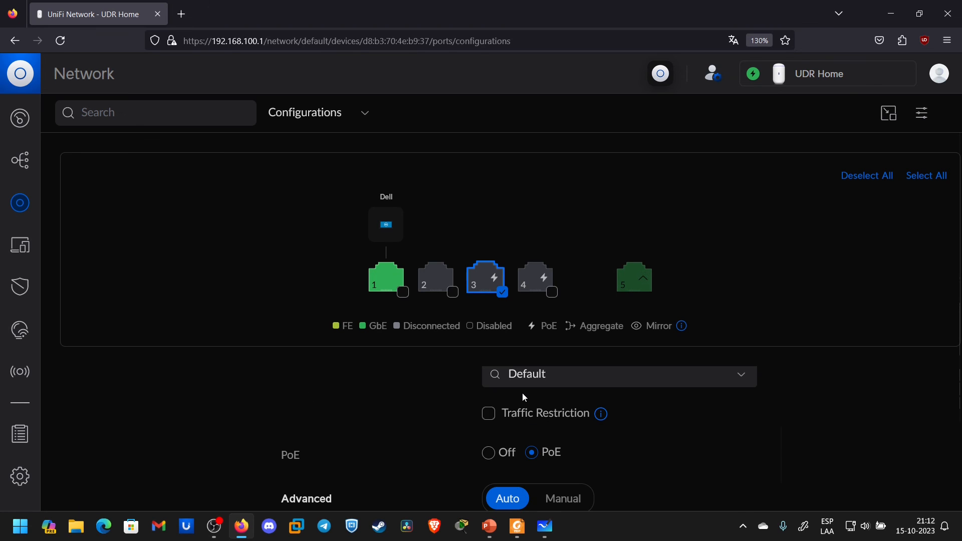
scroll(551, 431, "up", 1)
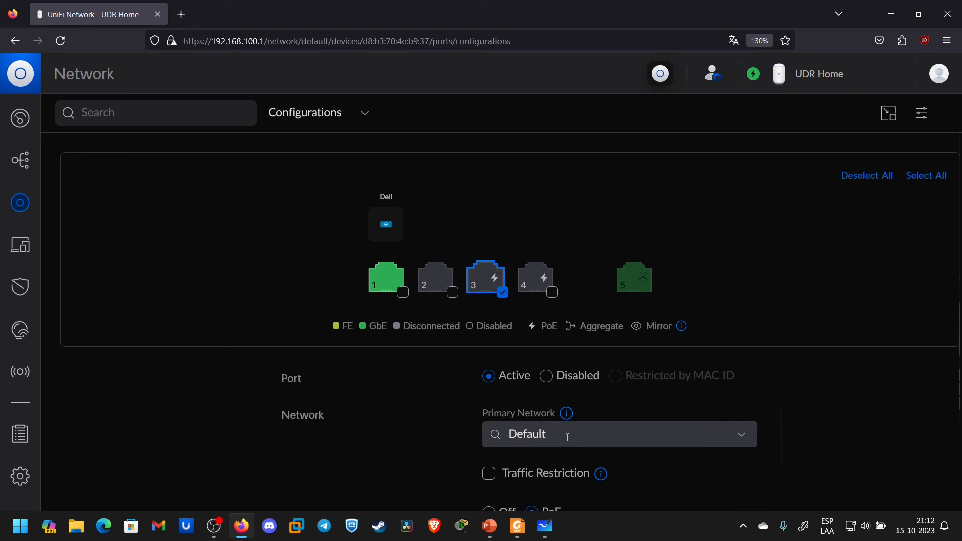
scroll(568, 438, "down", 1)
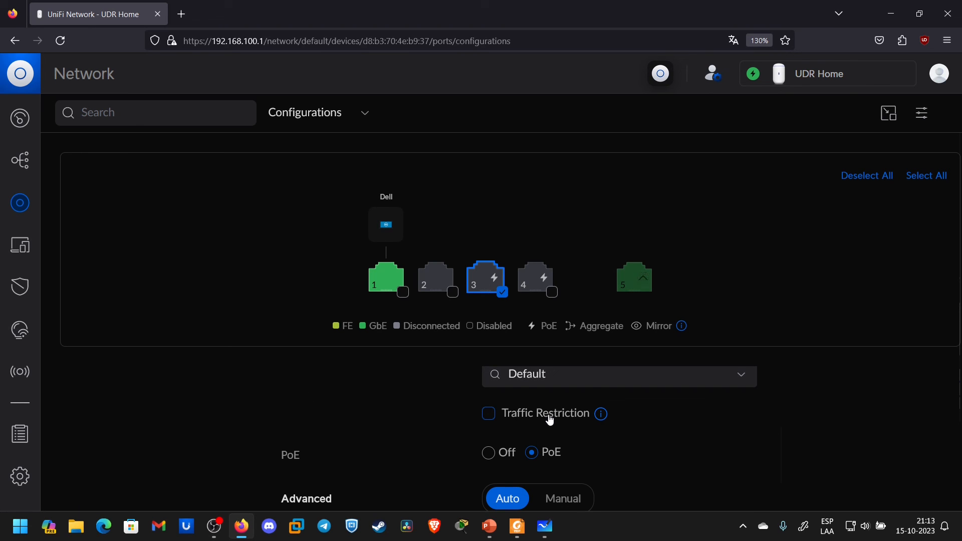
scroll(550, 420, "up", 1)
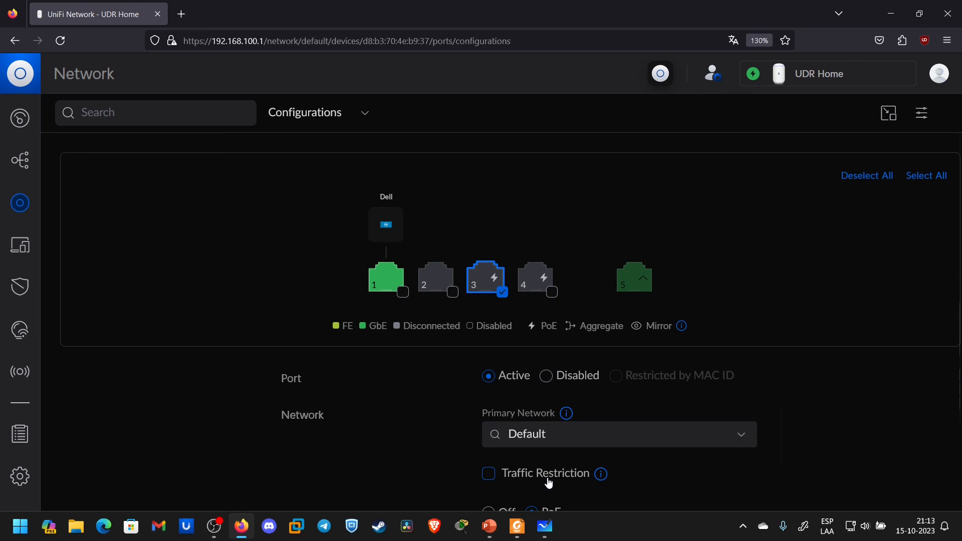
scroll(550, 483, "up", 2)
left_click(491, 281)
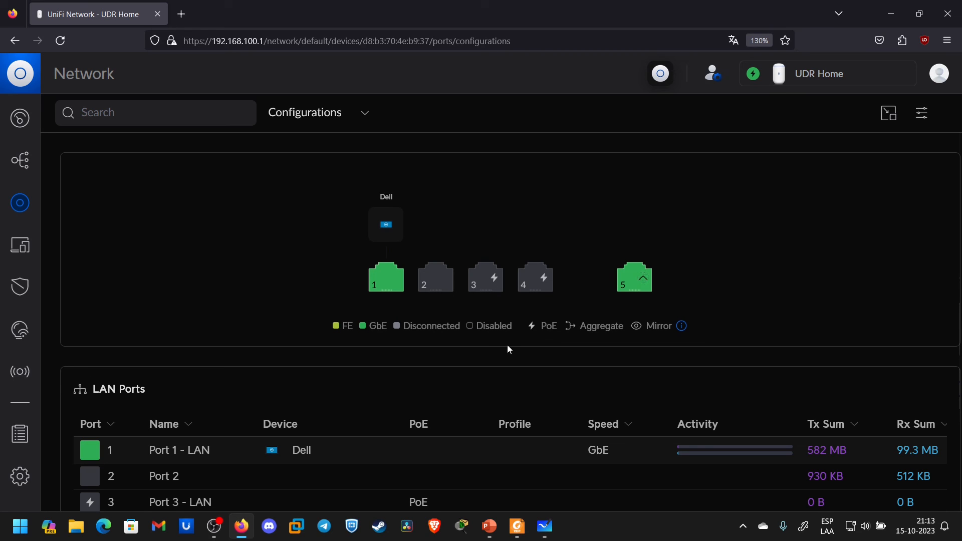
key("ctrl+minus")
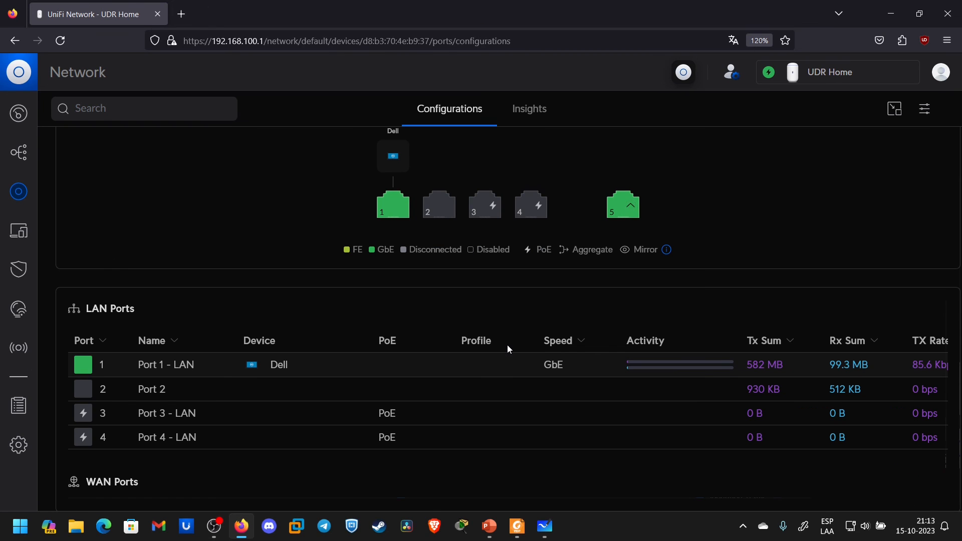
key("ctrl+minus")
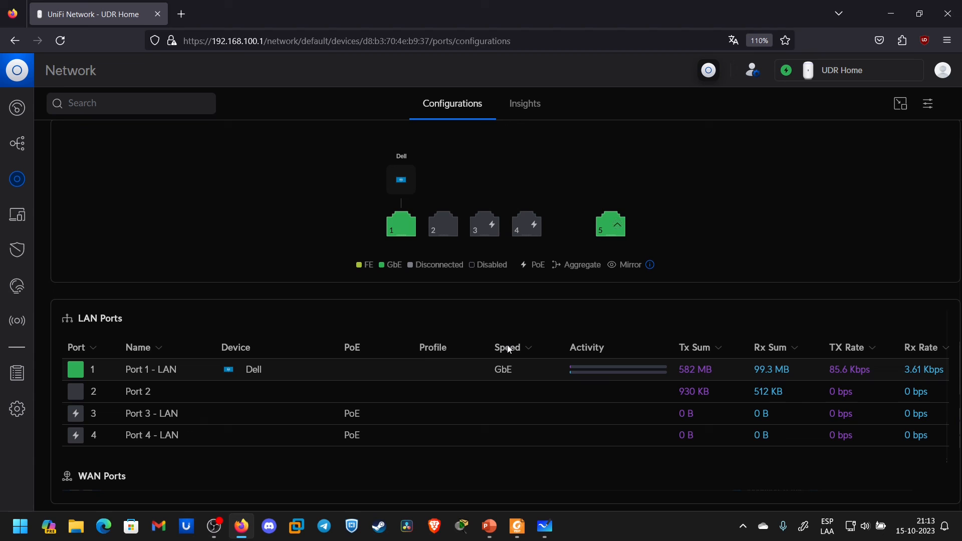